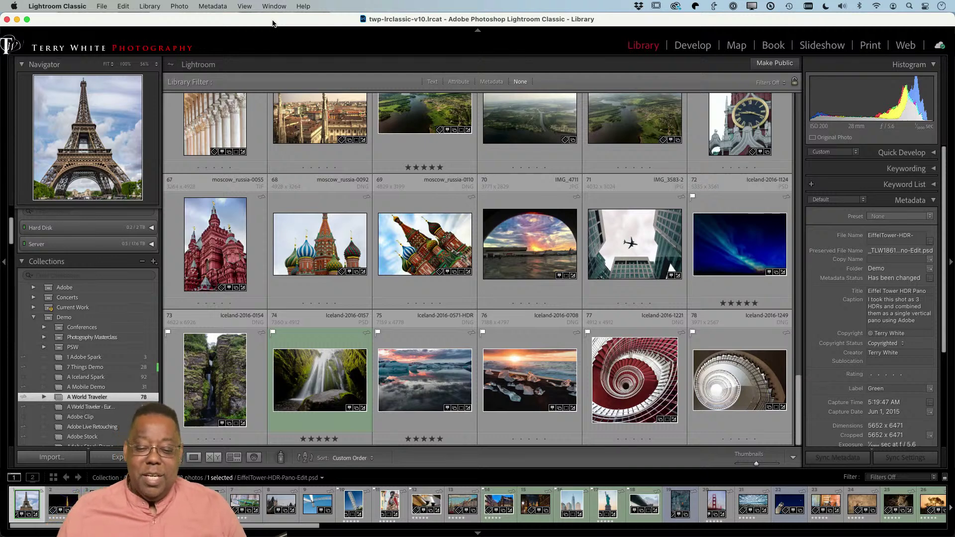
Step: Look through the photos in the A World Traveler collection, from the last rows up to the first Eiffel Tower shots
{"action": "scroll", "coordinate": [456, 169], "scroll_direction": "up", "scroll_amount": 6}
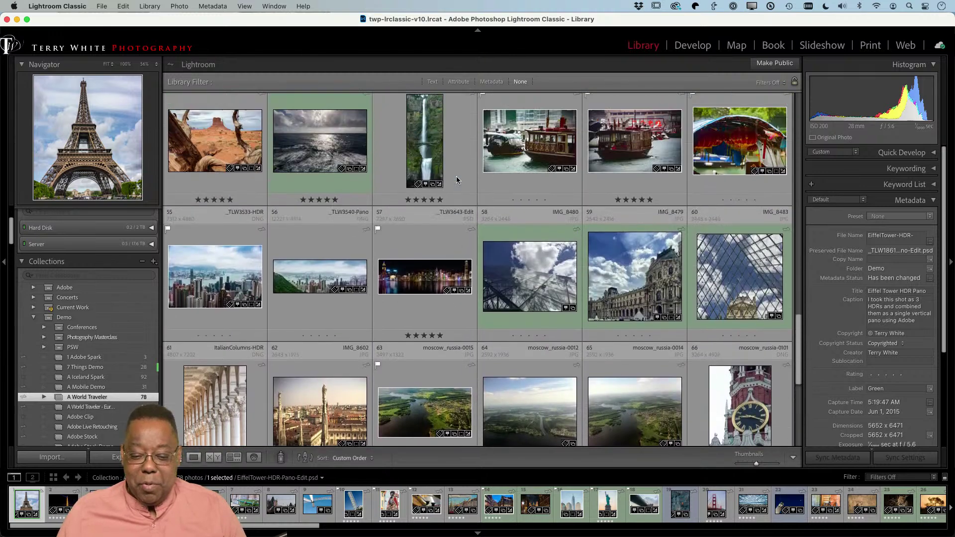
{"action": "scroll", "coordinate": [456, 176], "scroll_direction": "up", "scroll_amount": 9}
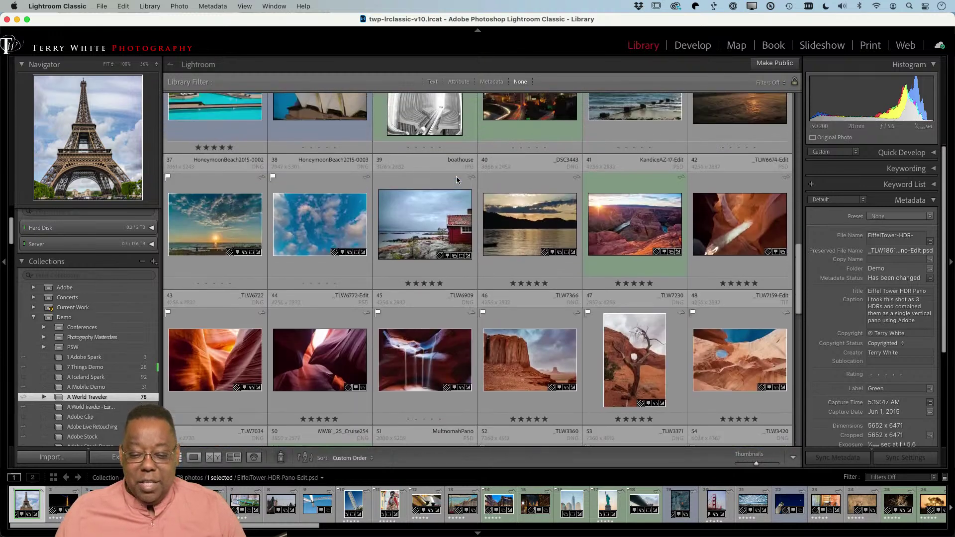
{"action": "scroll", "coordinate": [456, 176], "scroll_direction": "up", "scroll_amount": 3}
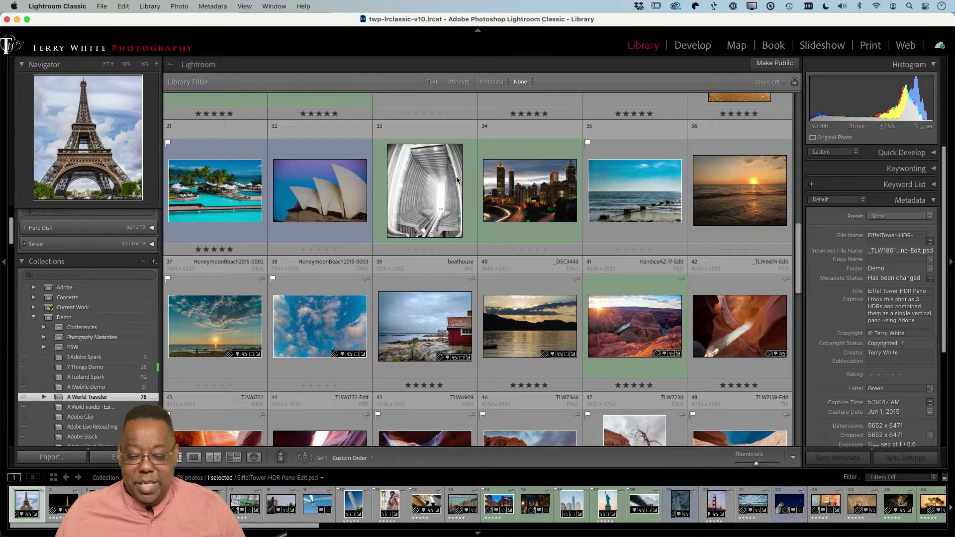
{"action": "scroll", "coordinate": [455, 176], "scroll_direction": "up", "scroll_amount": 3}
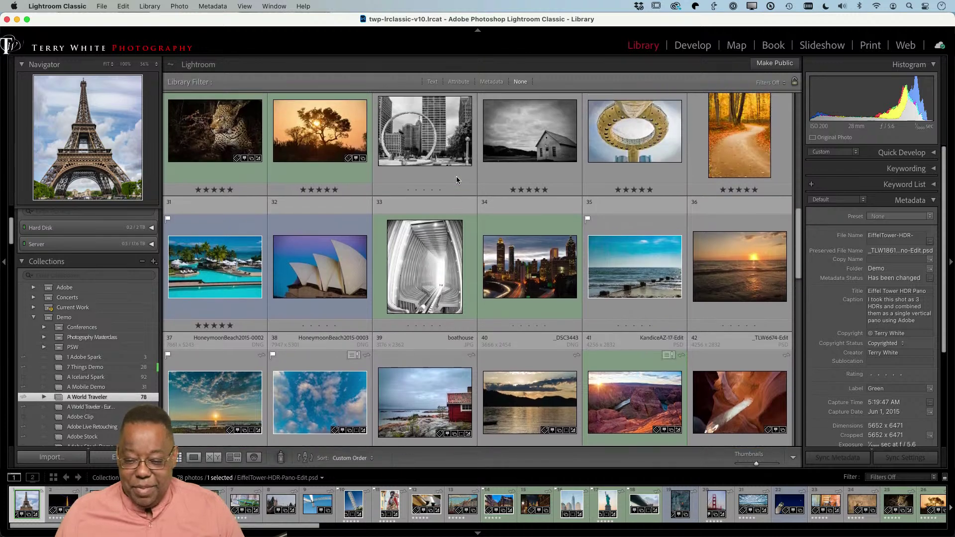
{"action": "scroll", "coordinate": [455, 176], "scroll_direction": "up", "scroll_amount": 1}
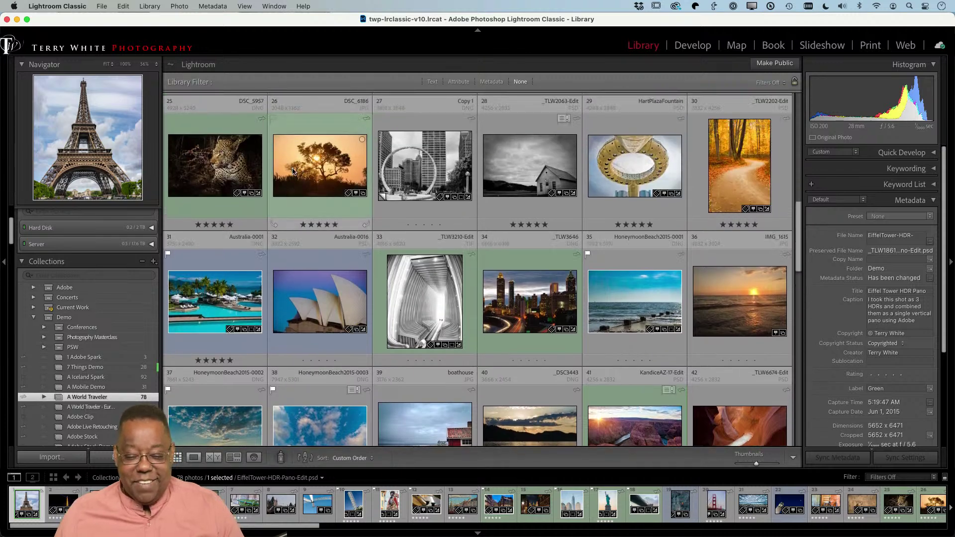
{"action": "scroll", "coordinate": [370, 180], "scroll_direction": "up", "scroll_amount": 4}
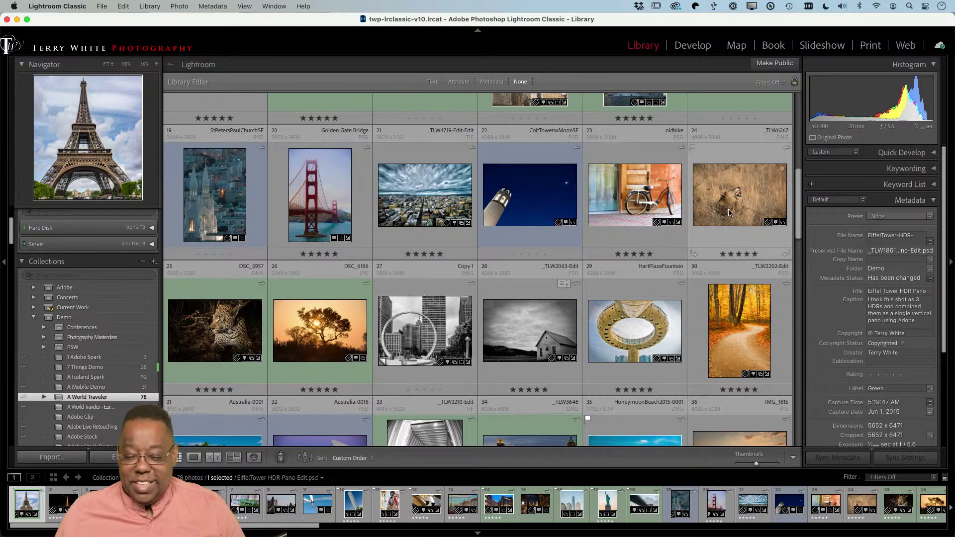
{"action": "scroll", "coordinate": [730, 214], "scroll_direction": "up", "scroll_amount": 2}
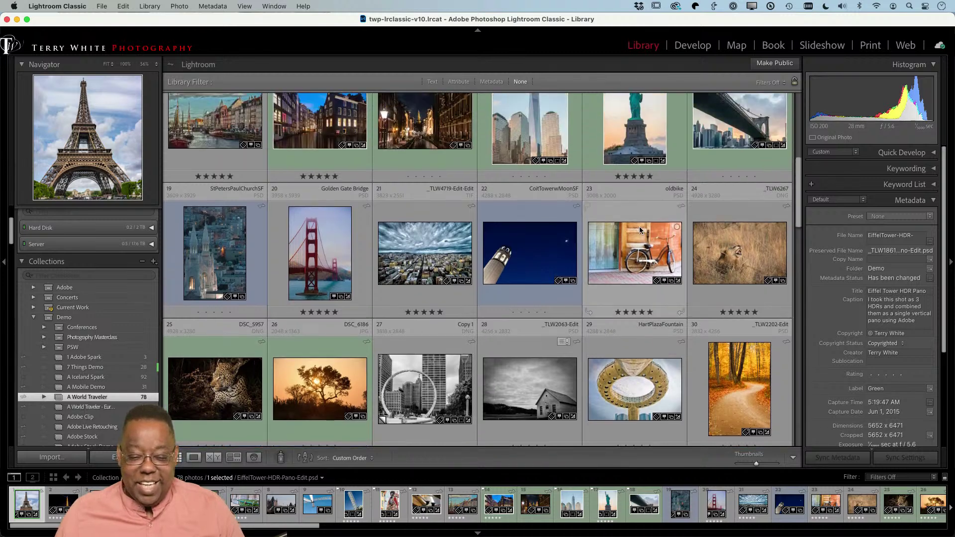
{"action": "scroll", "coordinate": [640, 226], "scroll_direction": "up", "scroll_amount": 8}
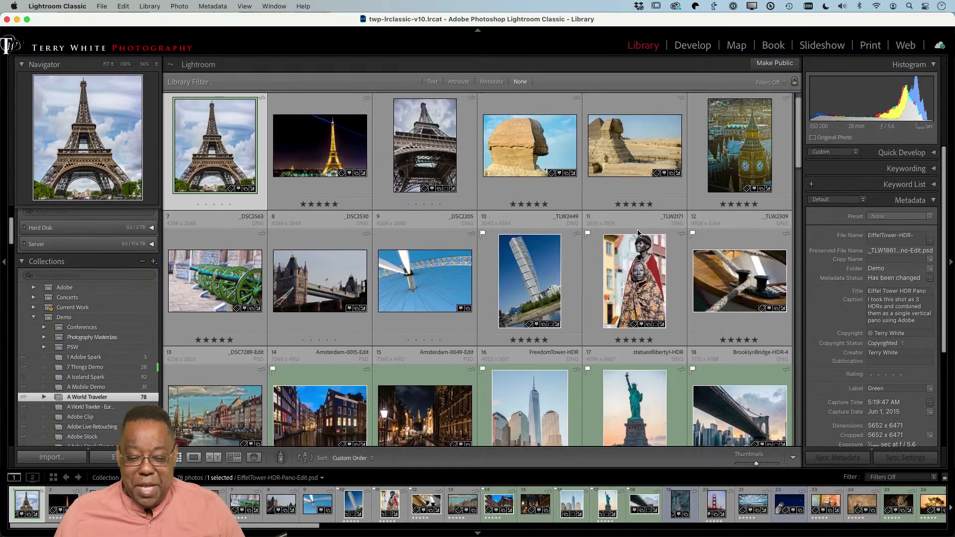
{"action": "scroll", "coordinate": [638, 233], "scroll_direction": "up", "scroll_amount": 1}
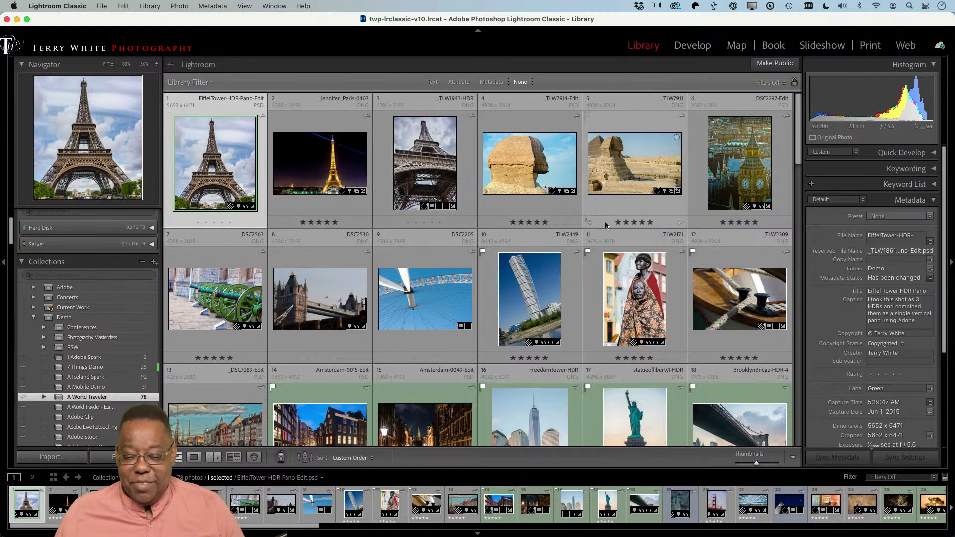
{"action": "scroll", "coordinate": [421, 273], "scroll_direction": "down", "scroll_amount": 3}
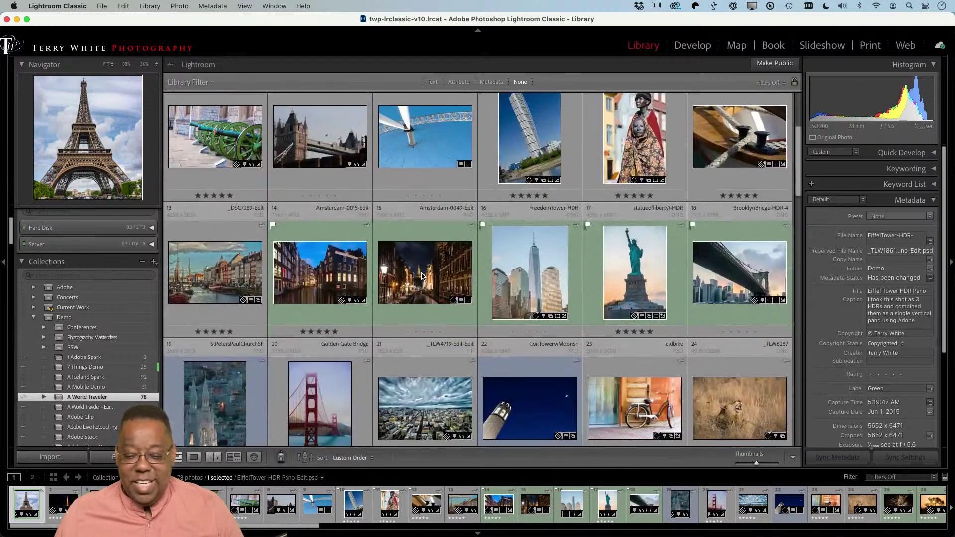
{"action": "scroll", "coordinate": [423, 275], "scroll_direction": "down", "scroll_amount": 1}
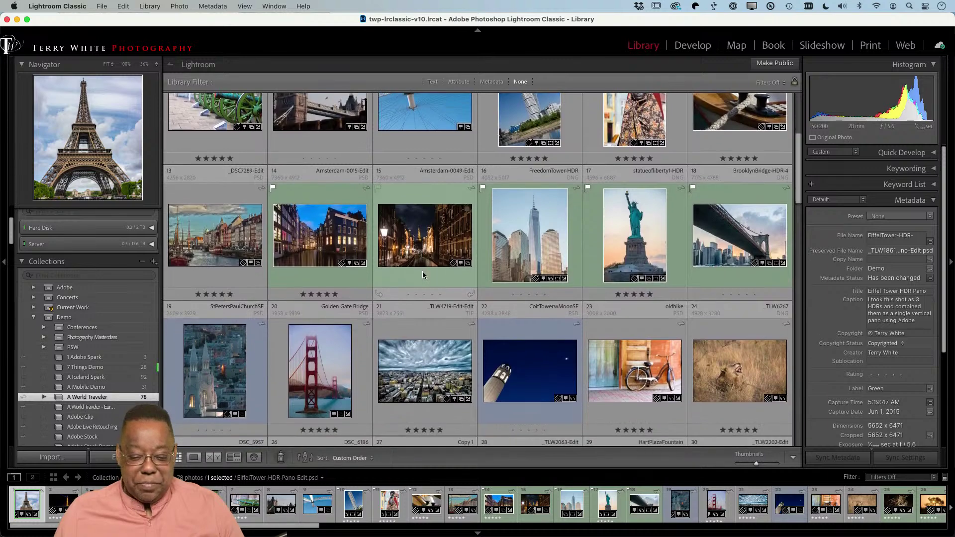
{"action": "scroll", "coordinate": [434, 267], "scroll_direction": "down", "scroll_amount": 3}
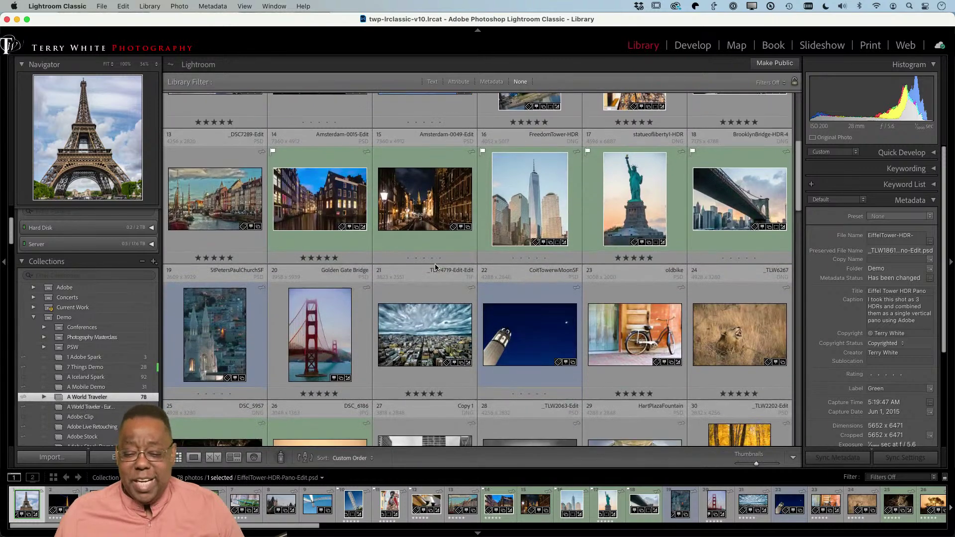
{"action": "scroll", "coordinate": [434, 268], "scroll_direction": "down", "scroll_amount": 9}
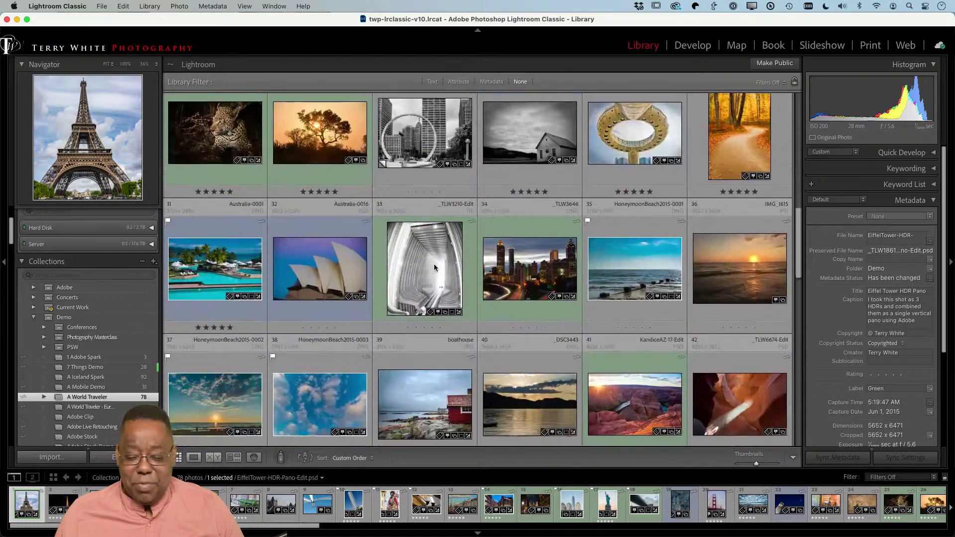
{"action": "scroll", "coordinate": [434, 267], "scroll_direction": "down", "scroll_amount": 9}
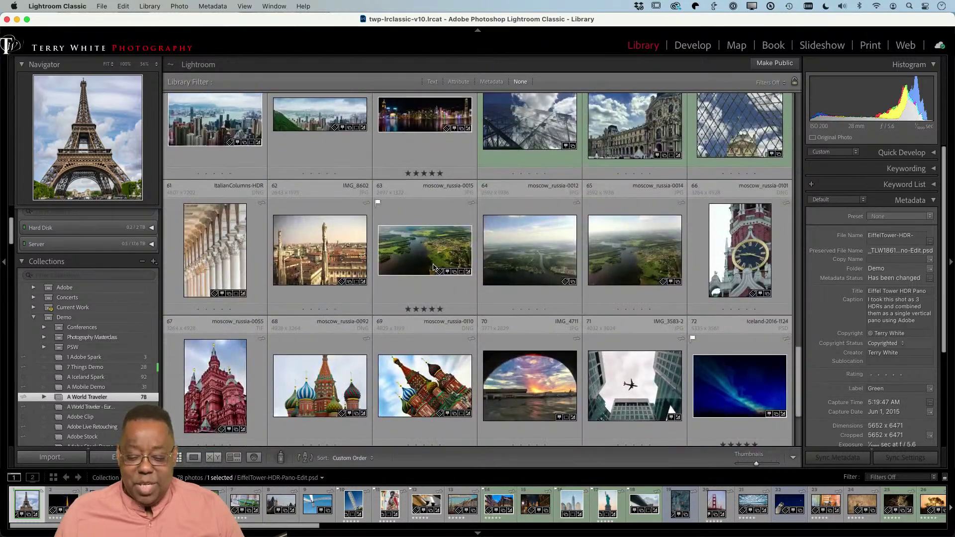
{"action": "scroll", "coordinate": [433, 268], "scroll_direction": "down", "scroll_amount": 3}
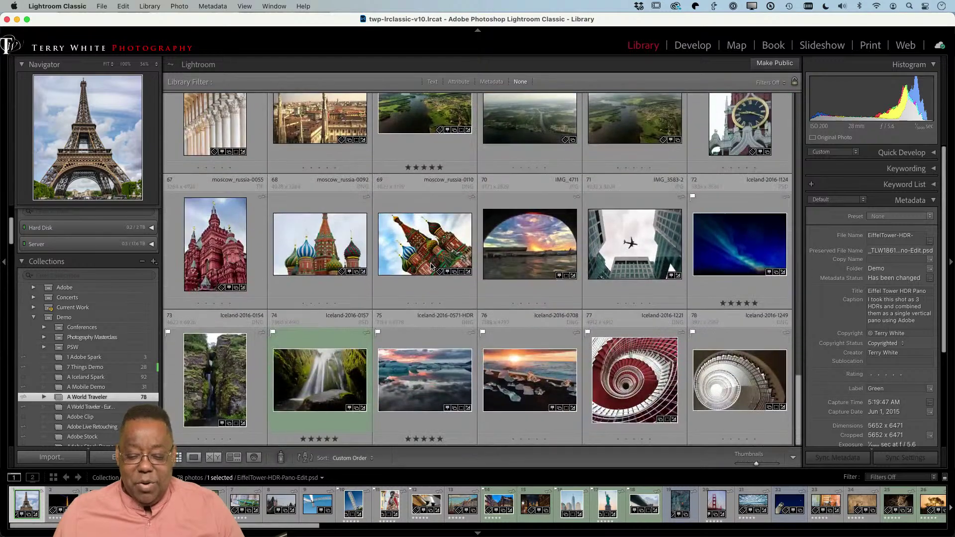
{"action": "scroll", "coordinate": [453, 209], "scroll_direction": "up", "scroll_amount": 9}
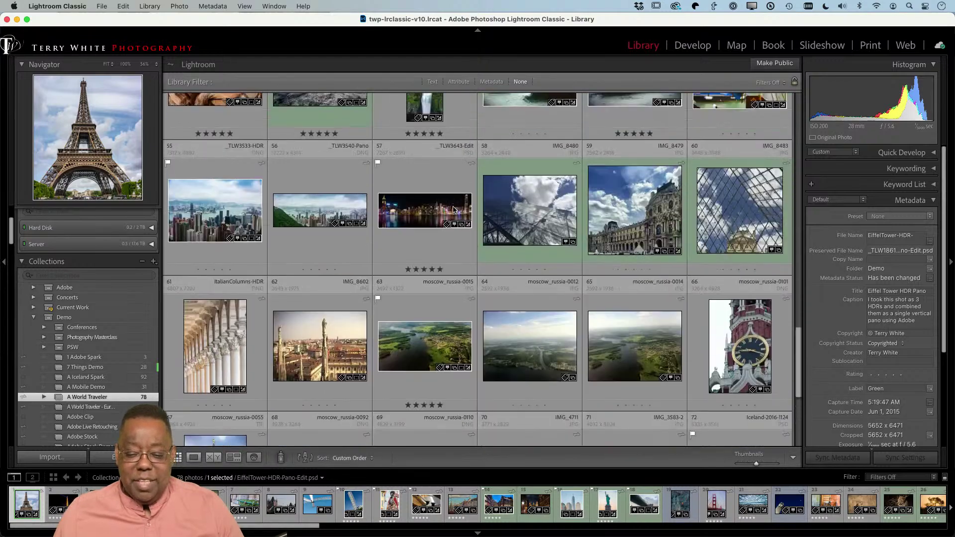
{"action": "scroll", "coordinate": [453, 209], "scroll_direction": "up", "scroll_amount": 18}
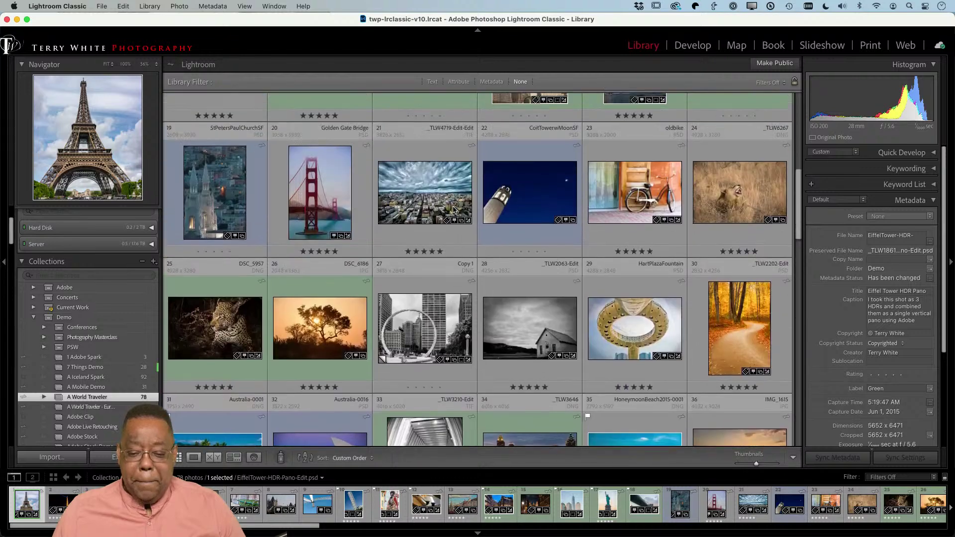
{"action": "scroll", "coordinate": [453, 207], "scroll_direction": "up", "scroll_amount": 4}
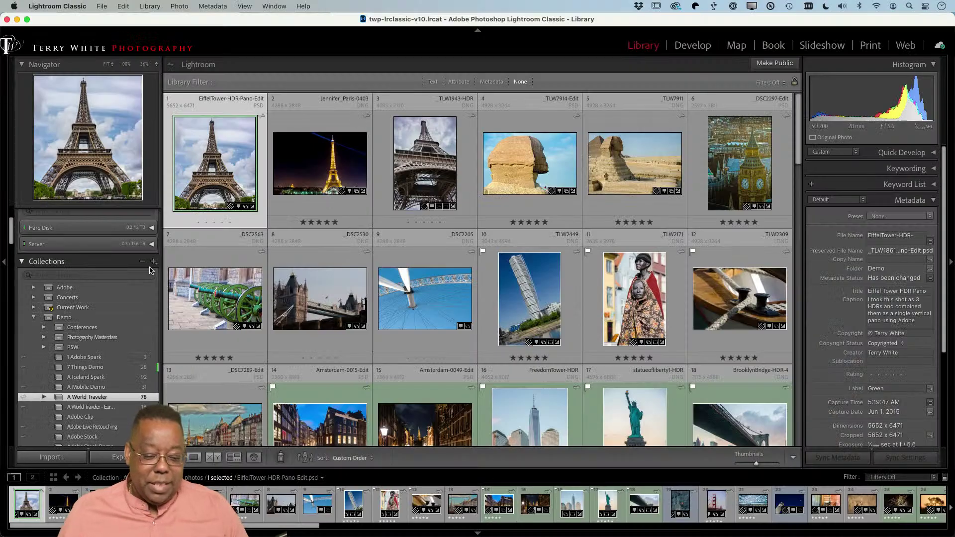
Step: Create a collection named Towers inside the Demo set, including the selected photo and set as the target collection
{"action": "left_click", "coordinate": [153, 261]}
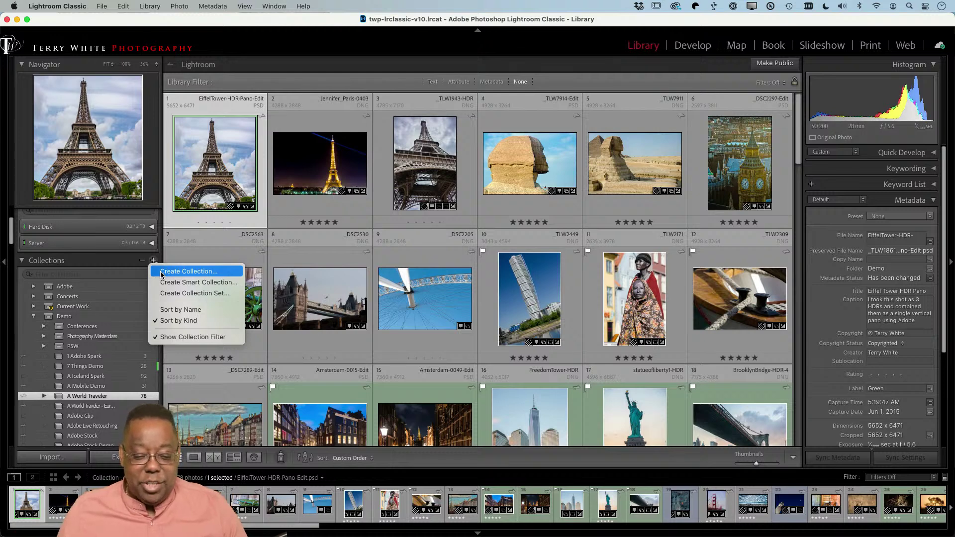
{"action": "left_click", "coordinate": [160, 274]}
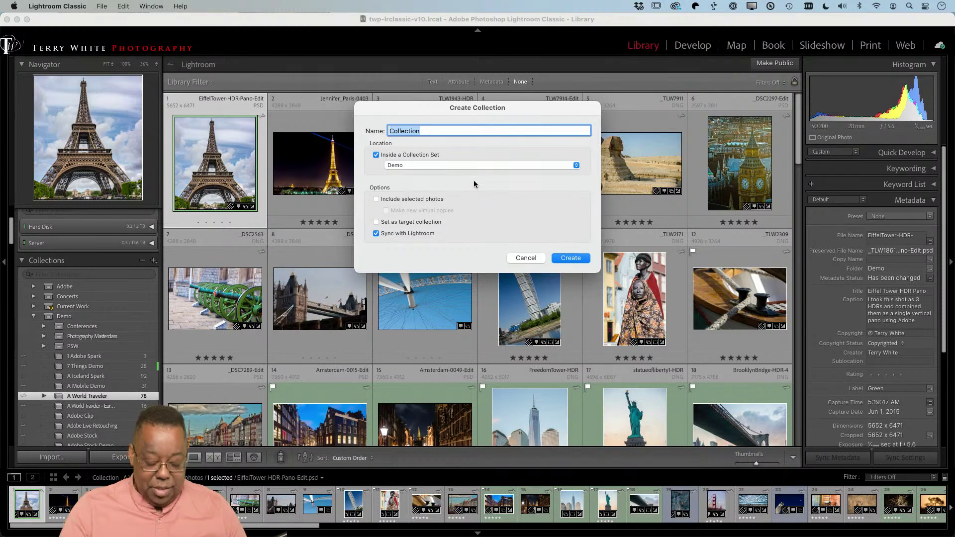
{"action": "type", "text": "Towers"}
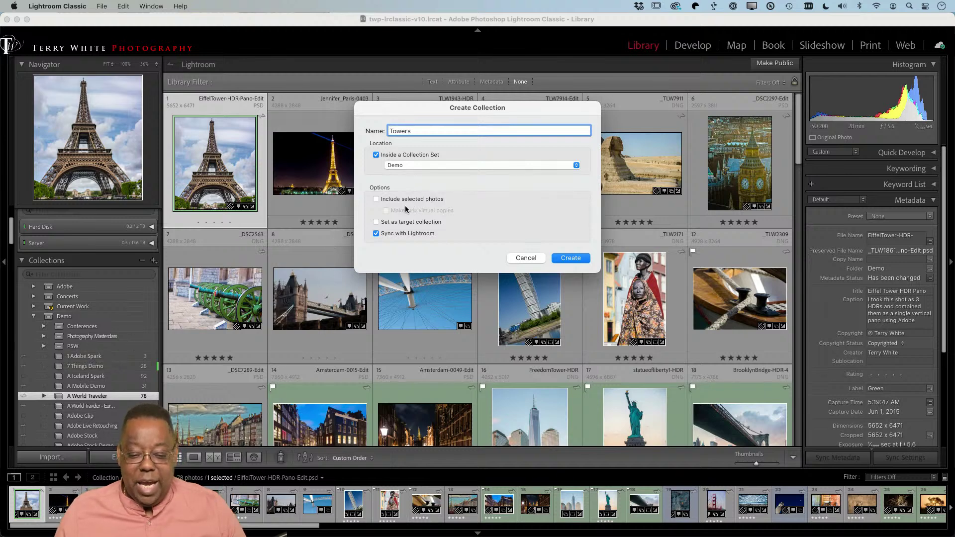
{"action": "left_click", "coordinate": [377, 199]}
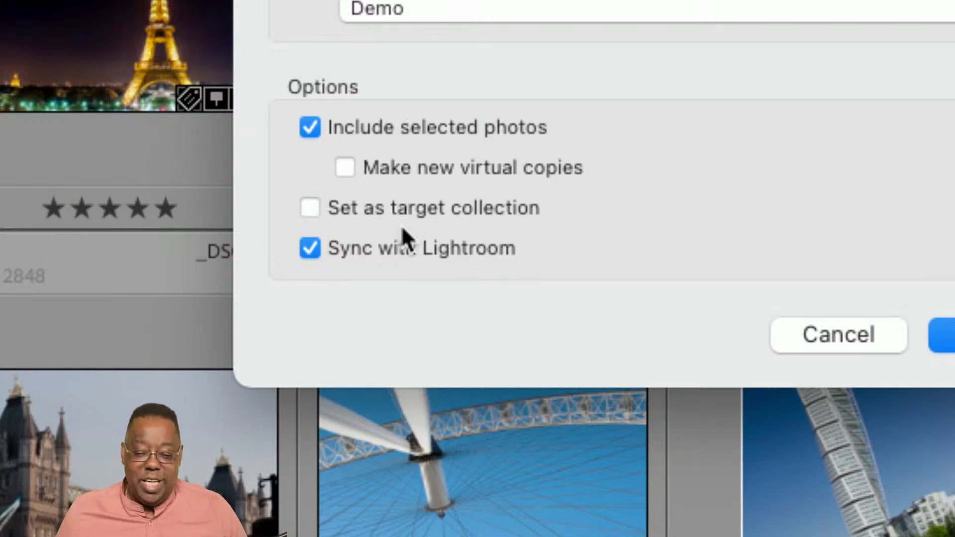
{"action": "left_click", "coordinate": [391, 213]}
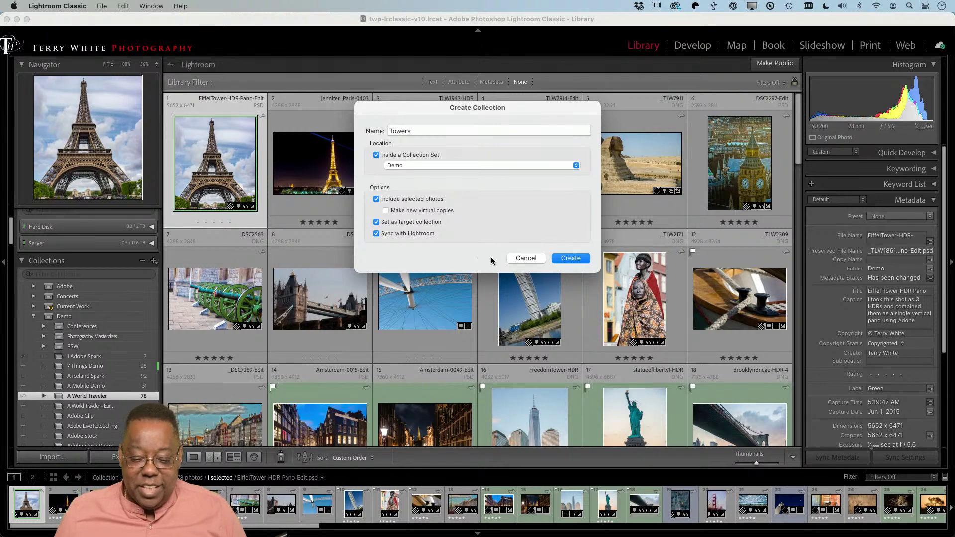
{"action": "left_click", "coordinate": [564, 258]}
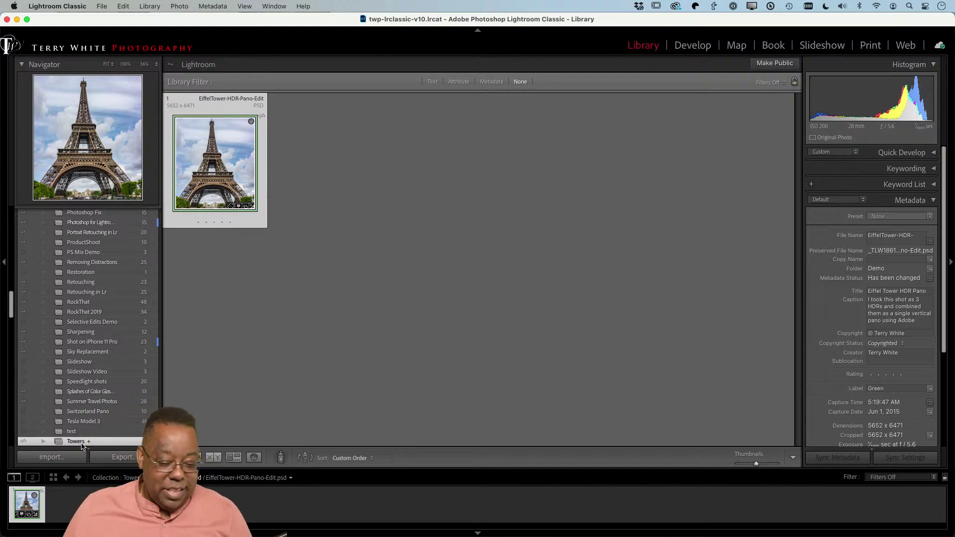
Step: Go back to the A World Traveler collection in the Demo set
{"action": "scroll", "coordinate": [89, 398], "scroll_direction": "up", "scroll_amount": 10}
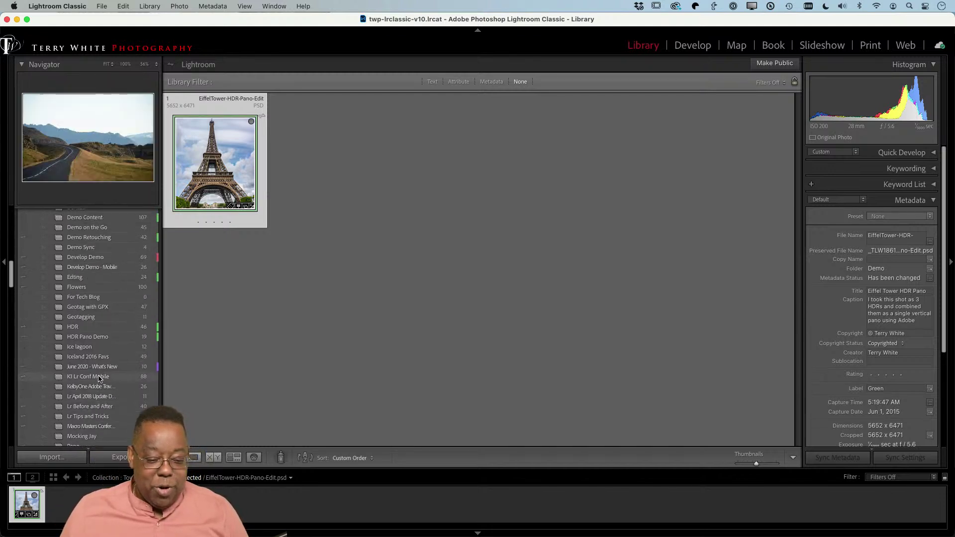
{"action": "scroll", "coordinate": [99, 378], "scroll_direction": "up", "scroll_amount": 15}
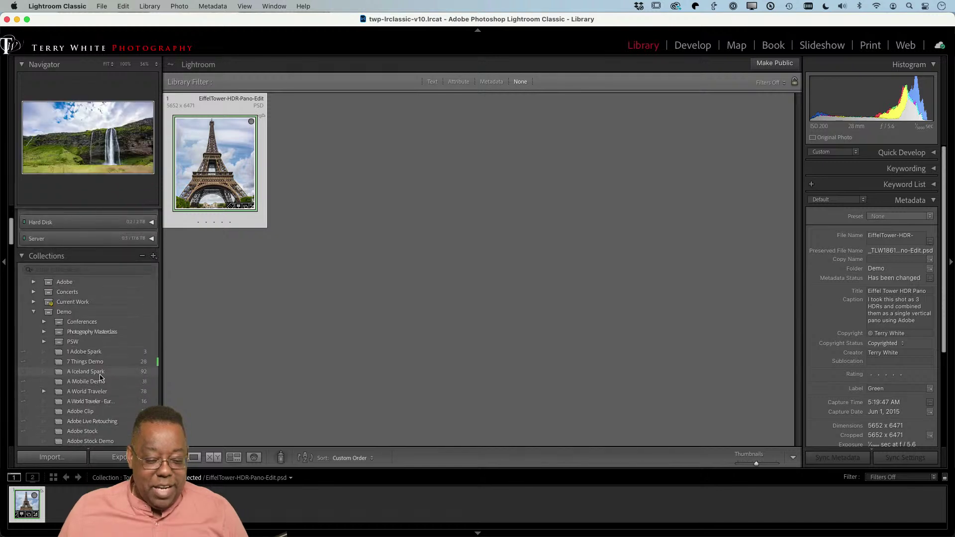
{"action": "scroll", "coordinate": [104, 378], "scroll_direction": "down", "scroll_amount": 2}
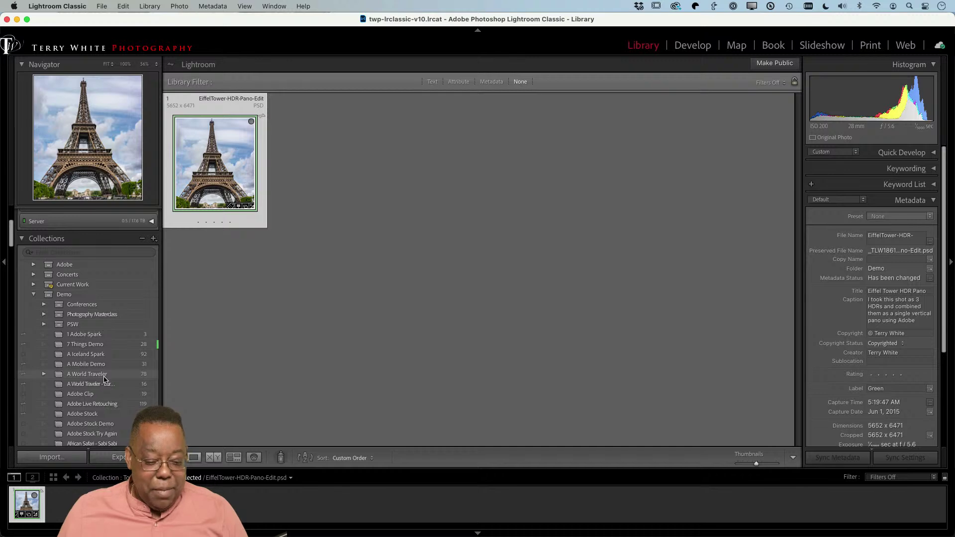
{"action": "left_click", "coordinate": [103, 375]}
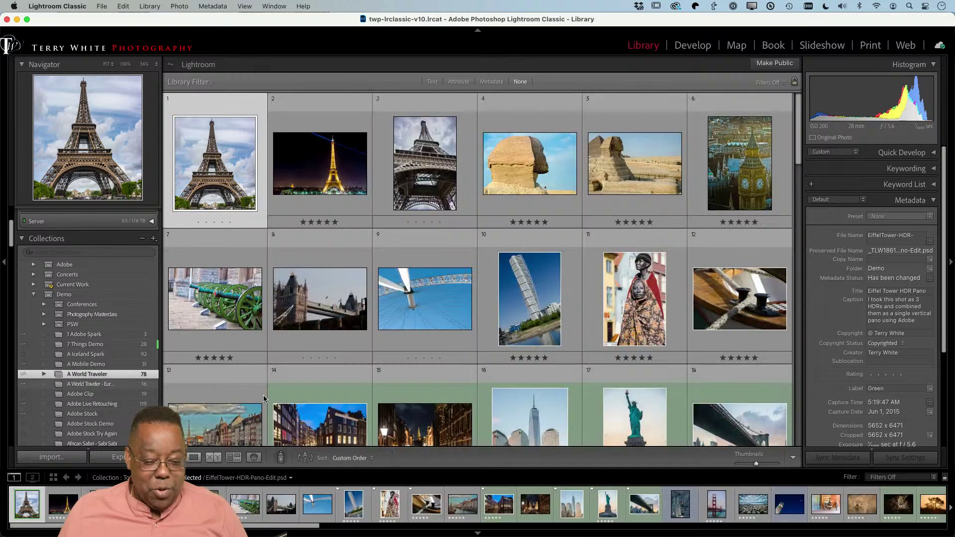
Step: Add the Eiffel Tower night photo and the upward-looking Eiffel Tower photo beside it to the Towers collection
{"action": "left_click", "coordinate": [330, 185]}
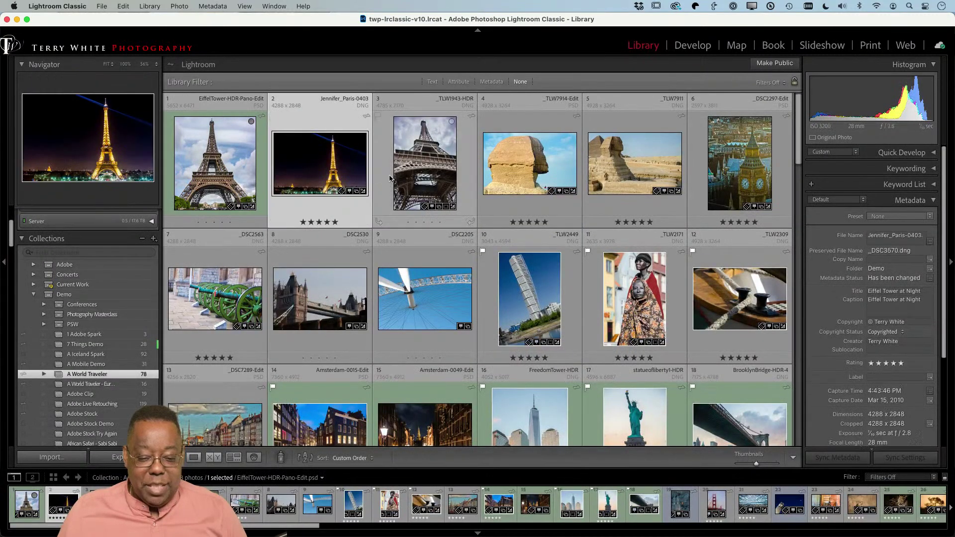
{"action": "key", "text": "shift+Right"}
{"action": "scroll", "coordinate": [74, 391], "scroll_direction": "down", "scroll_amount": 15}
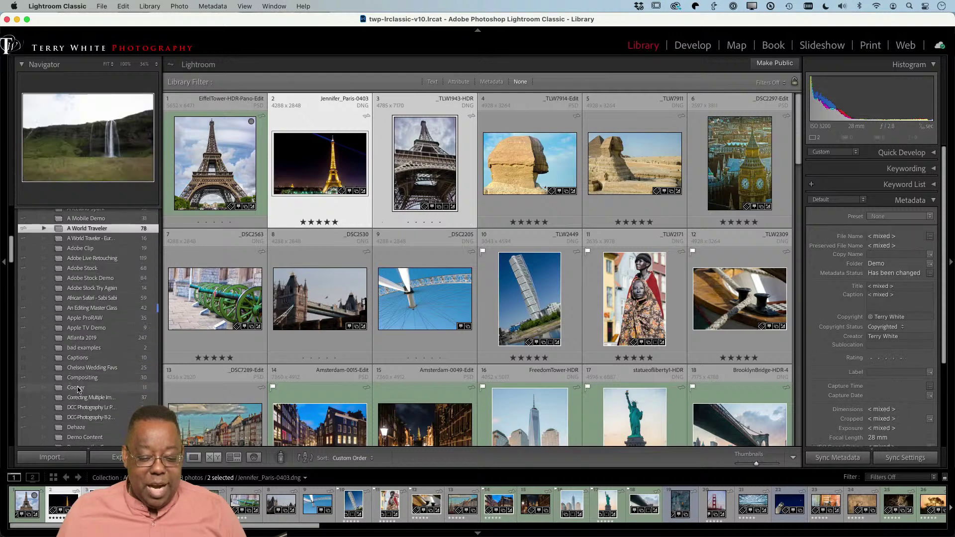
{"action": "scroll", "coordinate": [78, 390], "scroll_direction": "down", "scroll_amount": 12}
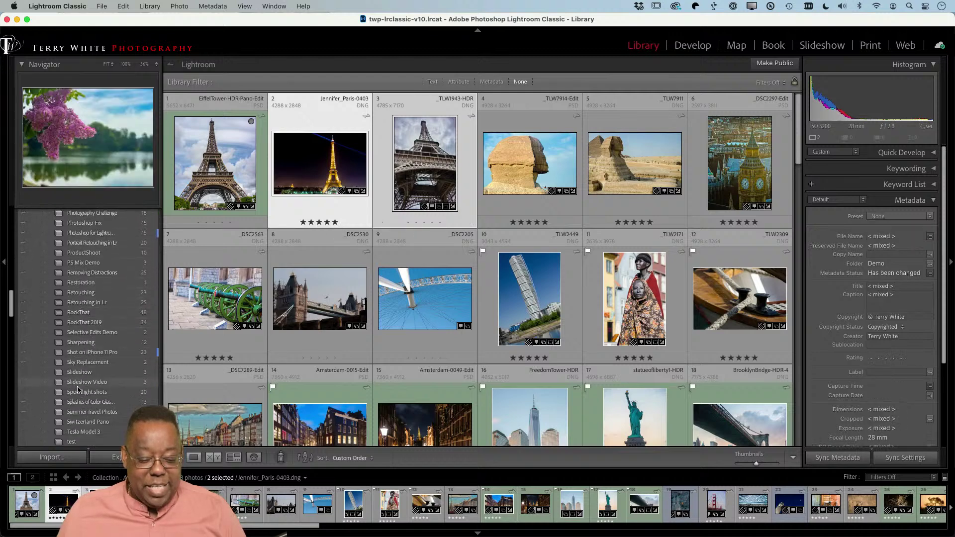
{"action": "scroll", "coordinate": [79, 390], "scroll_direction": "down", "scroll_amount": 1}
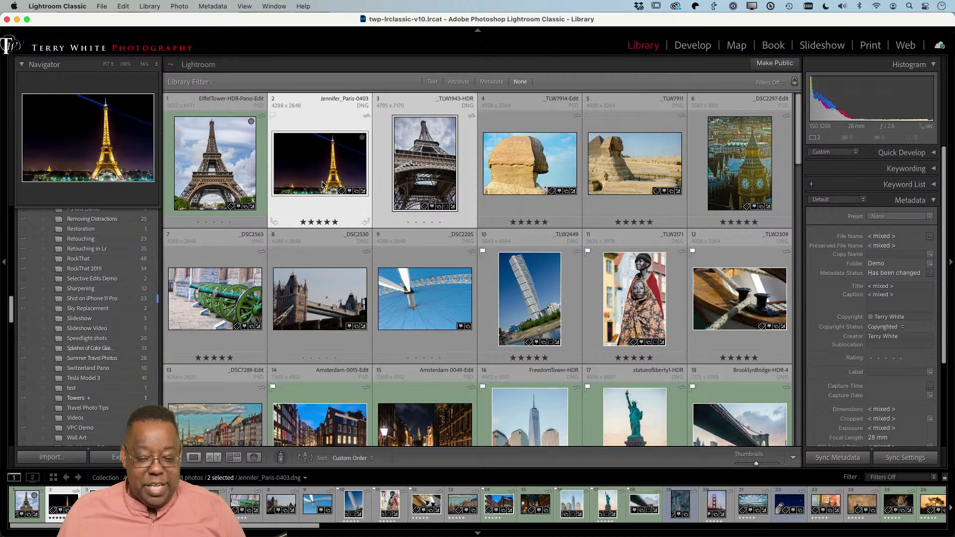
{"action": "left_click_drag", "start_coordinate": [322, 183], "coordinate": [146, 390]}
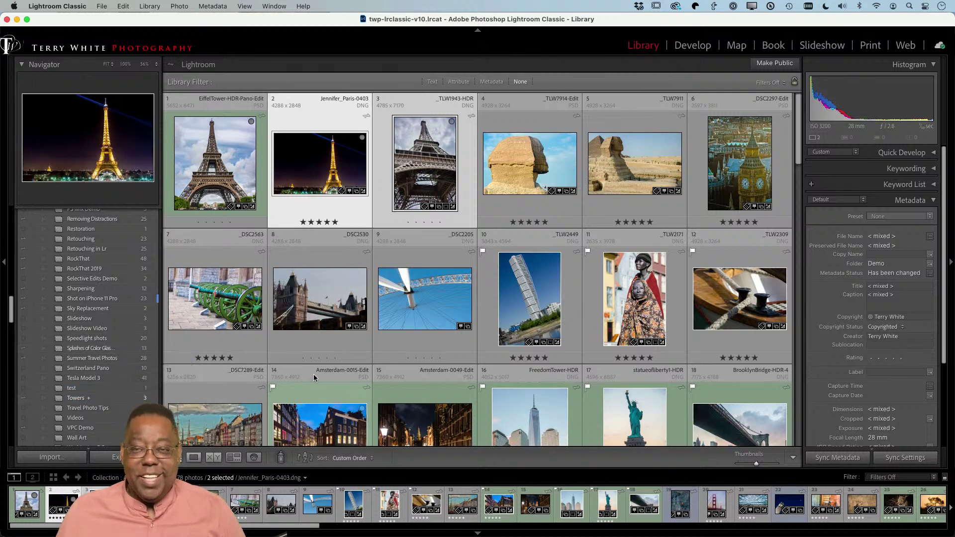
{"action": "scroll", "coordinate": [100, 324], "scroll_direction": "up", "scroll_amount": 20}
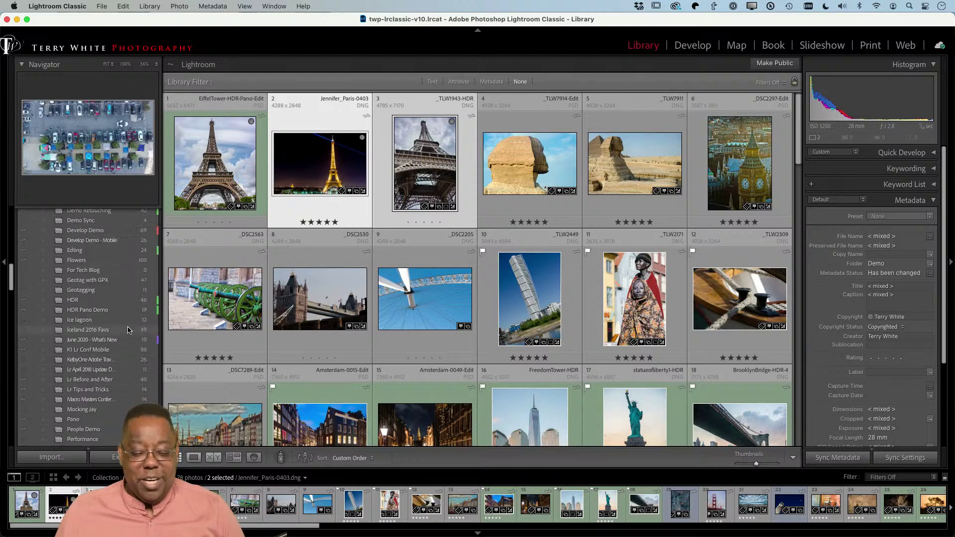
{"action": "scroll", "coordinate": [125, 331], "scroll_direction": "up", "scroll_amount": 1}
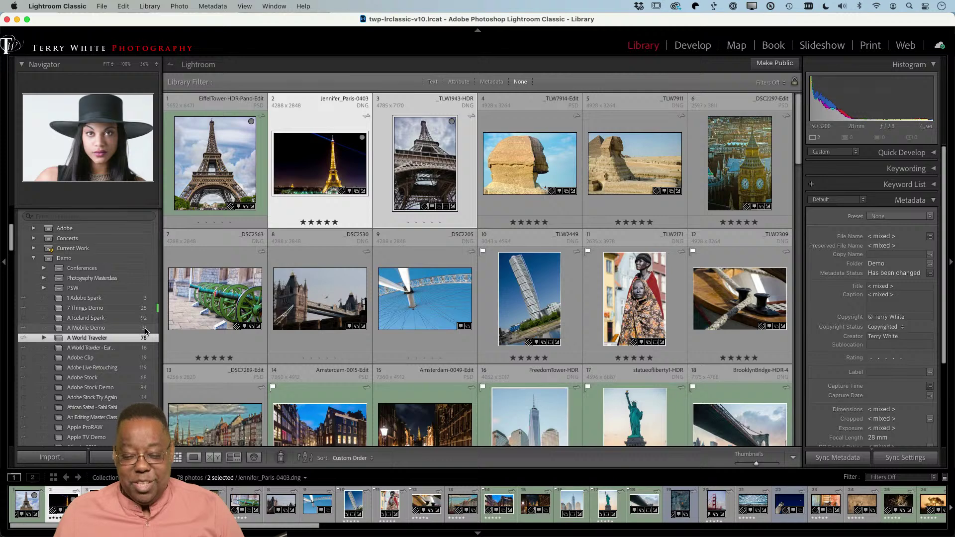
Step: Select the Turning Torso, Freedom Tower, Coit Tower and evening city skyline (_TLW3646) photos together in the A World Traveler collection
{"action": "left_click", "coordinate": [514, 316]}
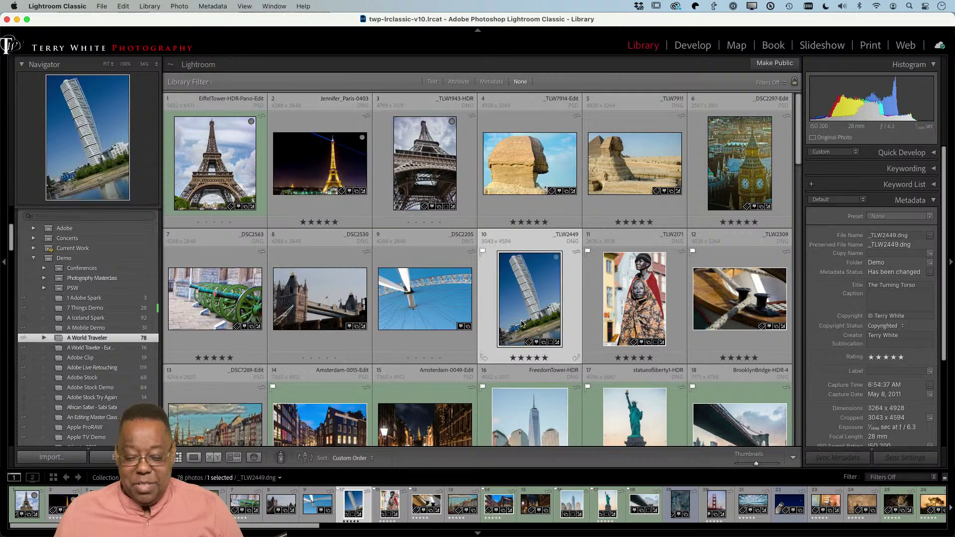
{"action": "scroll", "coordinate": [513, 315], "scroll_direction": "down", "scroll_amount": 3}
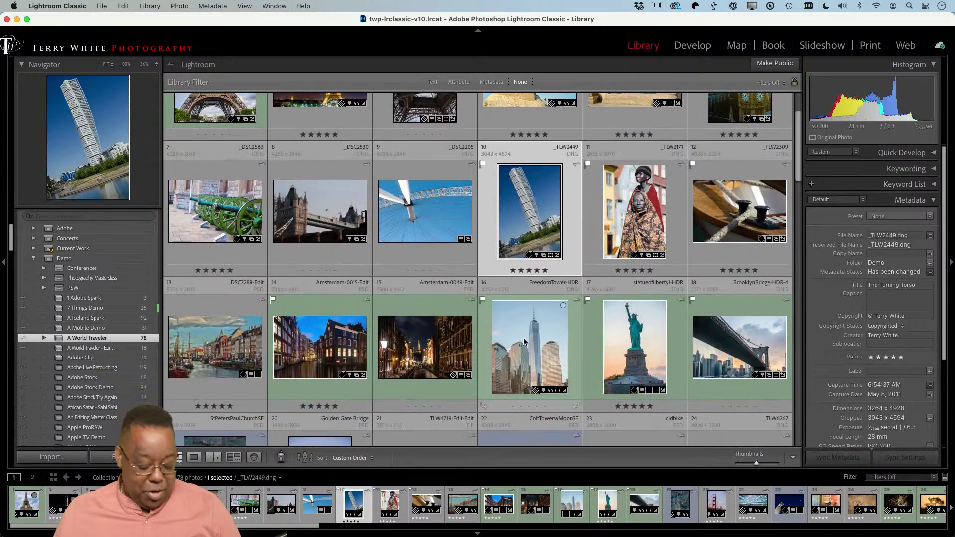
{"action": "left_click", "coordinate": [523, 337], "text": "super"}
{"action": "scroll", "coordinate": [502, 342], "scroll_direction": "down", "scroll_amount": 5}
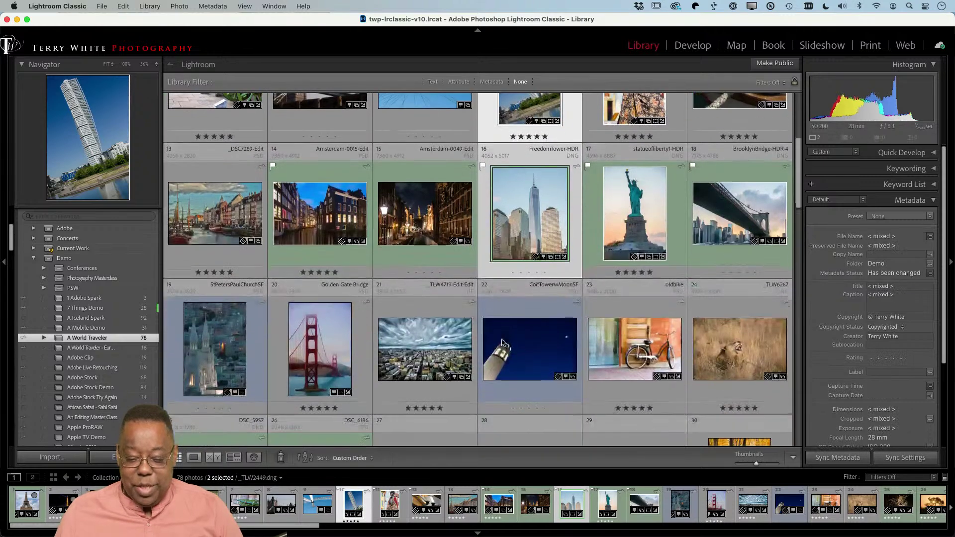
{"action": "scroll", "coordinate": [502, 342], "scroll_direction": "down", "scroll_amount": 2}
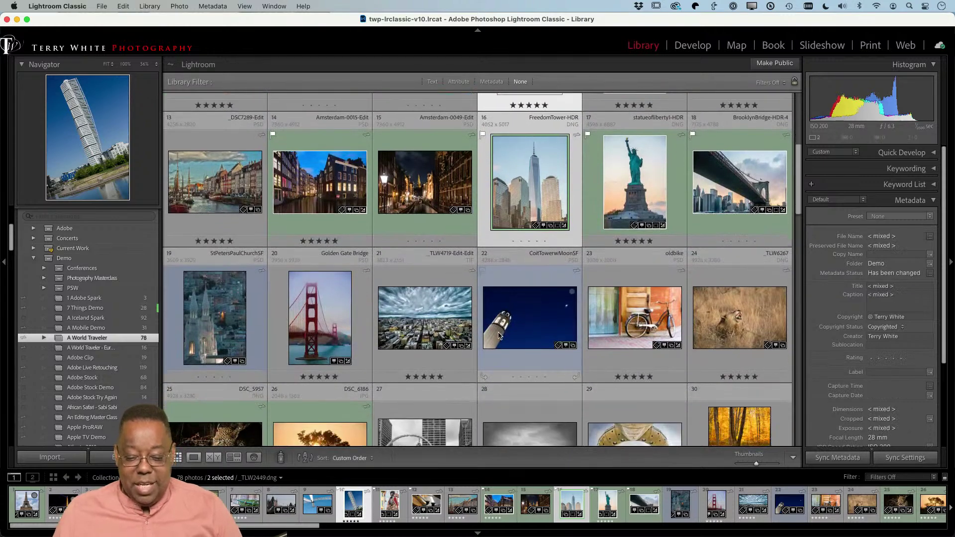
{"action": "left_click", "coordinate": [503, 341], "text": "super"}
{"action": "scroll", "coordinate": [506, 344], "scroll_direction": "down", "scroll_amount": 6}
{"action": "scroll", "coordinate": [506, 342], "scroll_direction": "down", "scroll_amount": 12}
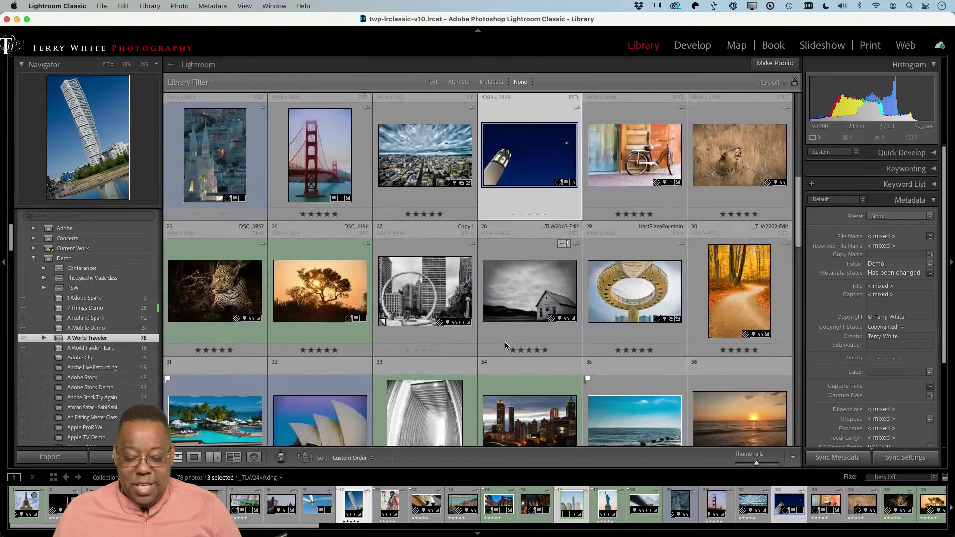
{"action": "scroll", "coordinate": [505, 342], "scroll_direction": "down", "scroll_amount": 5}
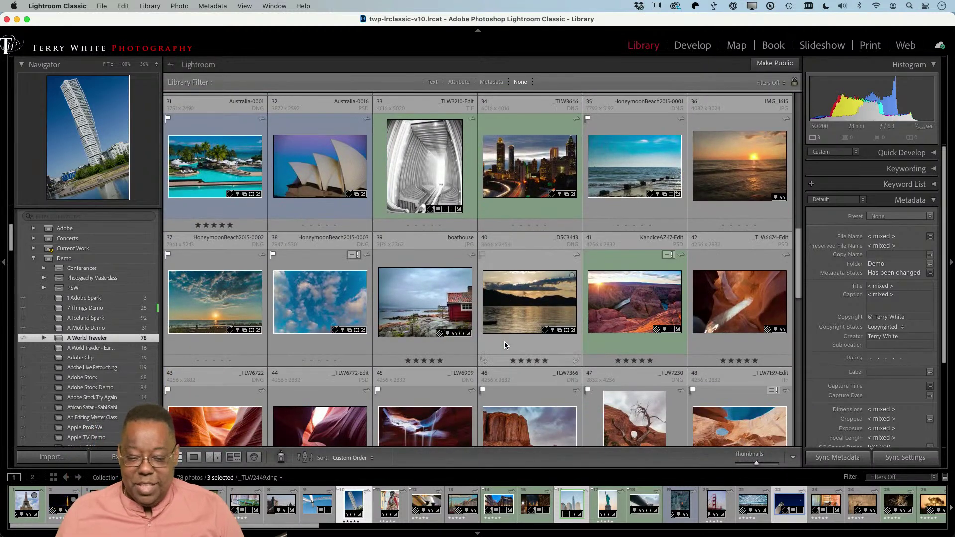
{"action": "left_click", "coordinate": [530, 196], "text": "super"}
Step: Add the three Moscow building photos moscow_russia-0055, -0092 and -0110 and the rooftop spires photo IMG_8602 to the selection
{"action": "scroll", "coordinate": [532, 255], "scroll_direction": "down", "scroll_amount": 10}
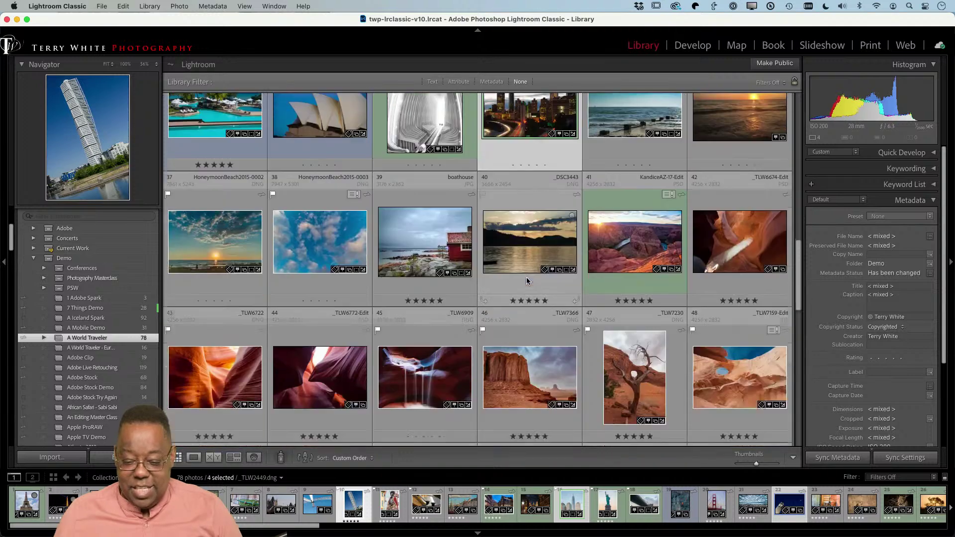
{"action": "scroll", "coordinate": [526, 280], "scroll_direction": "down", "scroll_amount": 8}
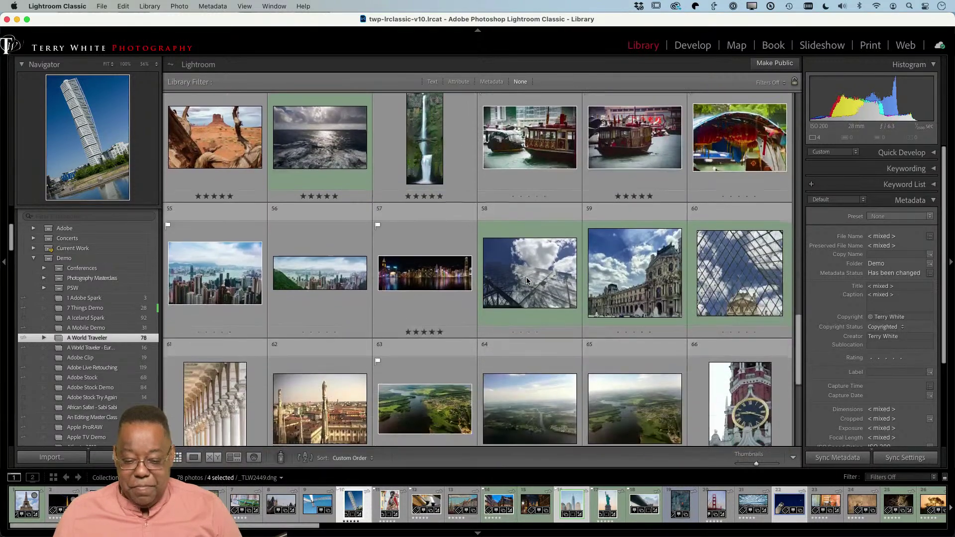
{"action": "scroll", "coordinate": [527, 281], "scroll_direction": "down", "scroll_amount": 2}
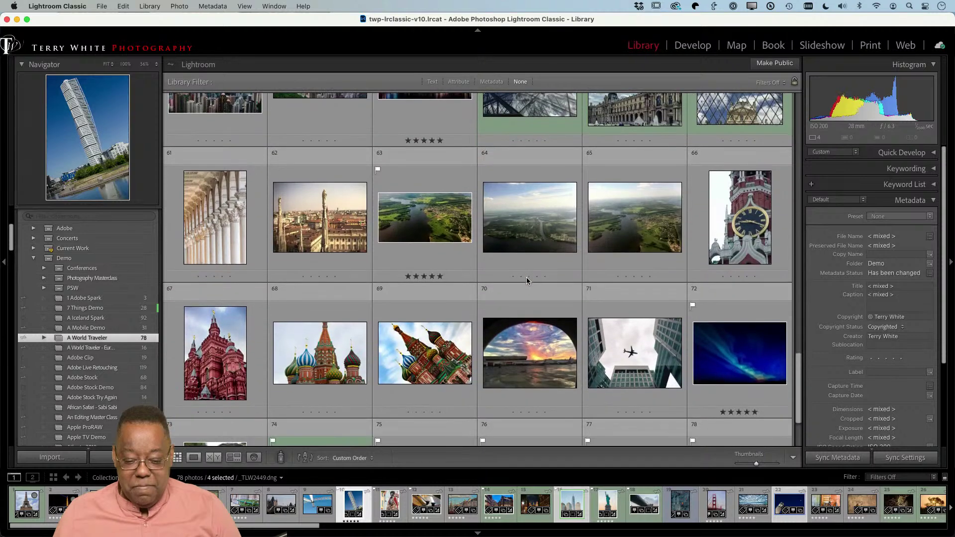
{"action": "left_click", "coordinate": [424, 365], "text": "super"}
{"action": "left_click", "coordinate": [326, 370], "text": "super"}
{"action": "left_click", "coordinate": [228, 369], "text": "super"}
{"action": "left_click", "coordinate": [342, 246], "text": "super"}
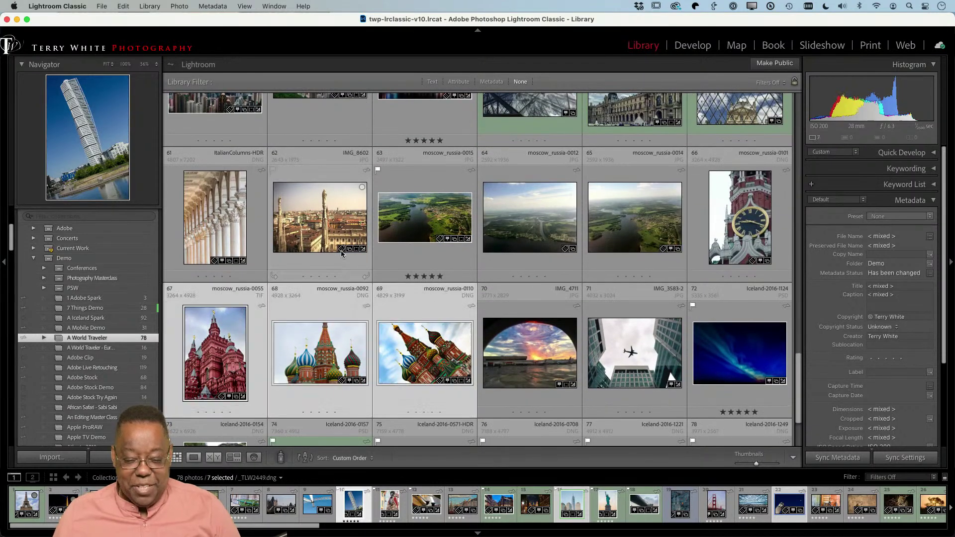
Step: Include the daytime skyline photos _TLW3533-HDR and _TLW3540-Pano in the selection, and add all selected photos to the Towers target collection
{"action": "scroll", "coordinate": [363, 257], "scroll_direction": "up", "scroll_amount": 3}
{"action": "scroll", "coordinate": [362, 258], "scroll_direction": "up", "scroll_amount": 1}
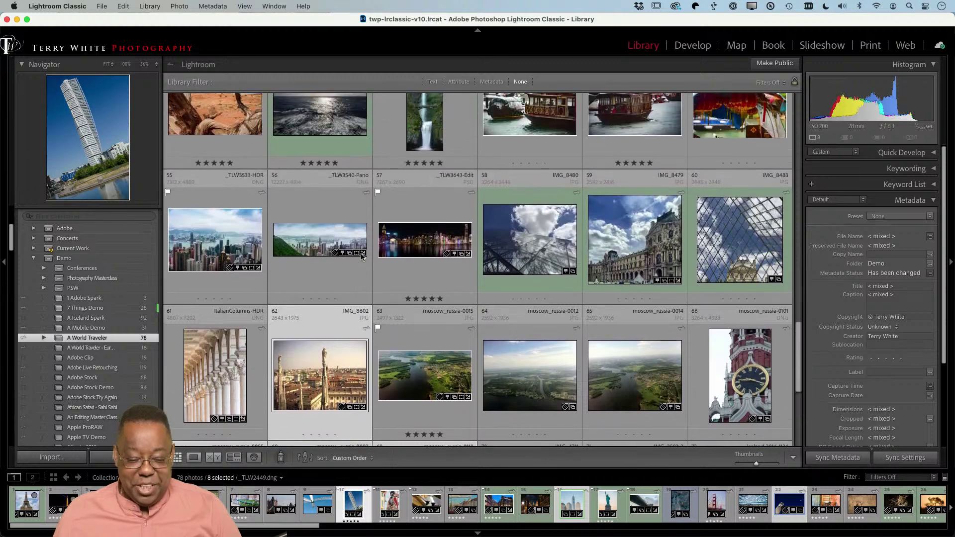
{"action": "left_click", "coordinate": [215, 240], "text": "super"}
{"action": "left_click", "coordinate": [320, 244], "text": "super"}
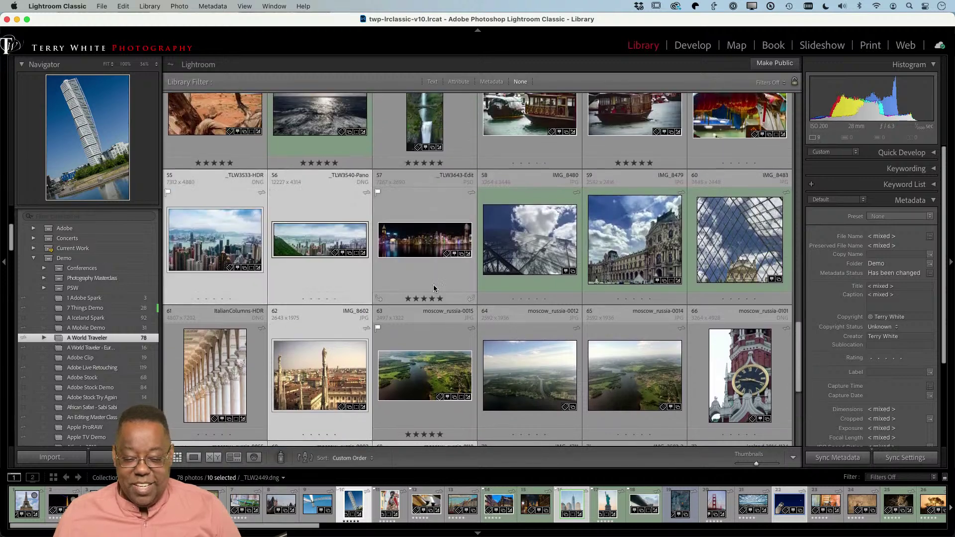
{"action": "scroll", "coordinate": [438, 290], "scroll_direction": "up", "scroll_amount": 5}
{"action": "scroll", "coordinate": [437, 290], "scroll_direction": "up", "scroll_amount": 2}
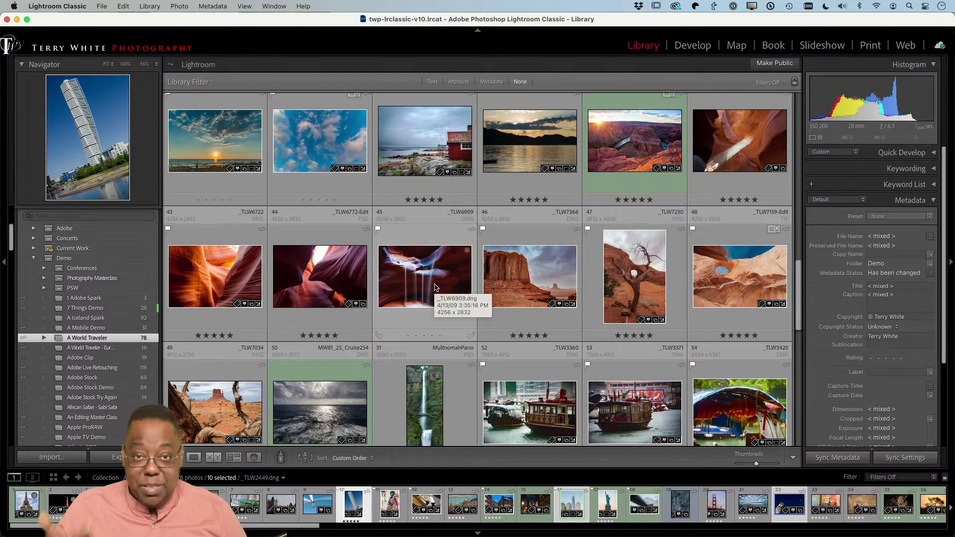
{"action": "key", "text": "b"}
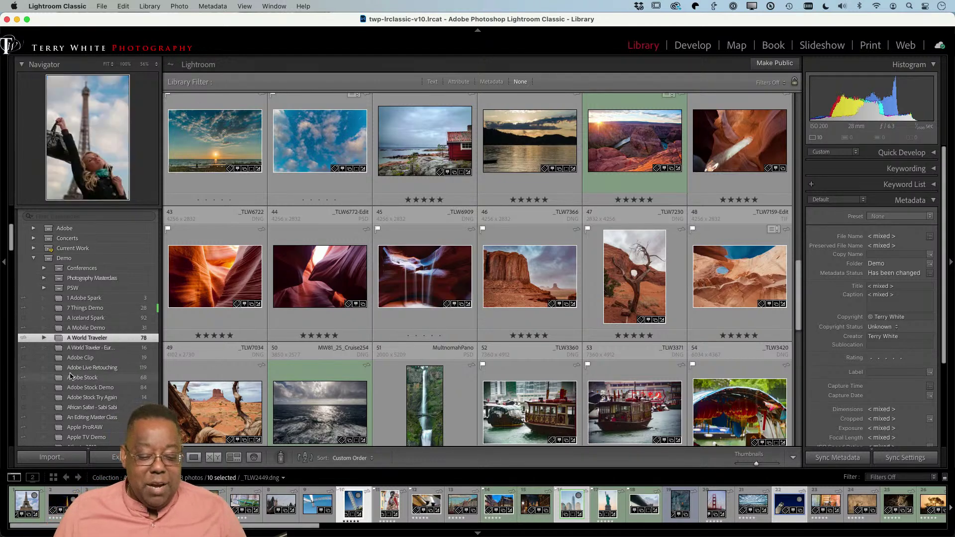
Step: Open the Towers collection in the Demo set
{"action": "scroll", "coordinate": [71, 377], "scroll_direction": "down", "scroll_amount": 5}
{"action": "scroll", "coordinate": [71, 376], "scroll_direction": "down", "scroll_amount": 15}
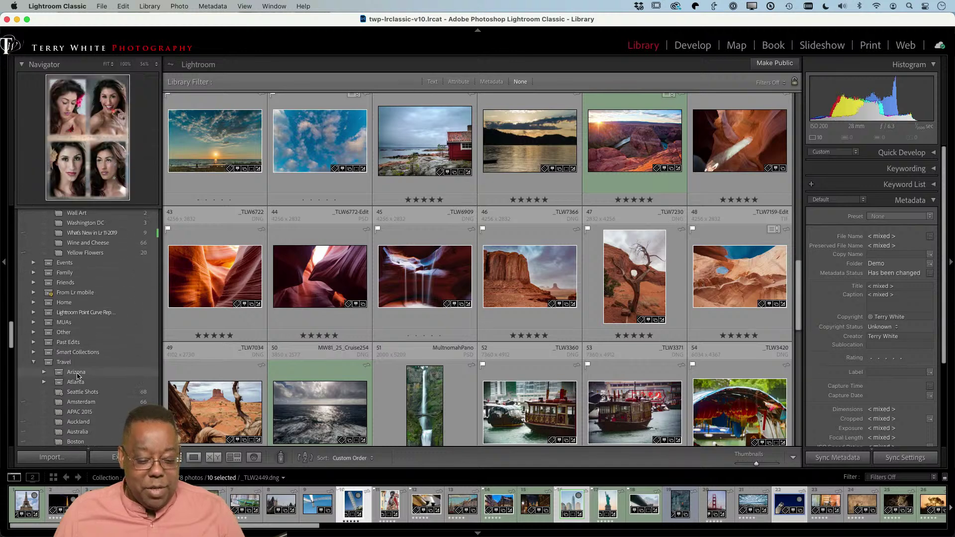
{"action": "scroll", "coordinate": [77, 376], "scroll_direction": "up", "scroll_amount": 2}
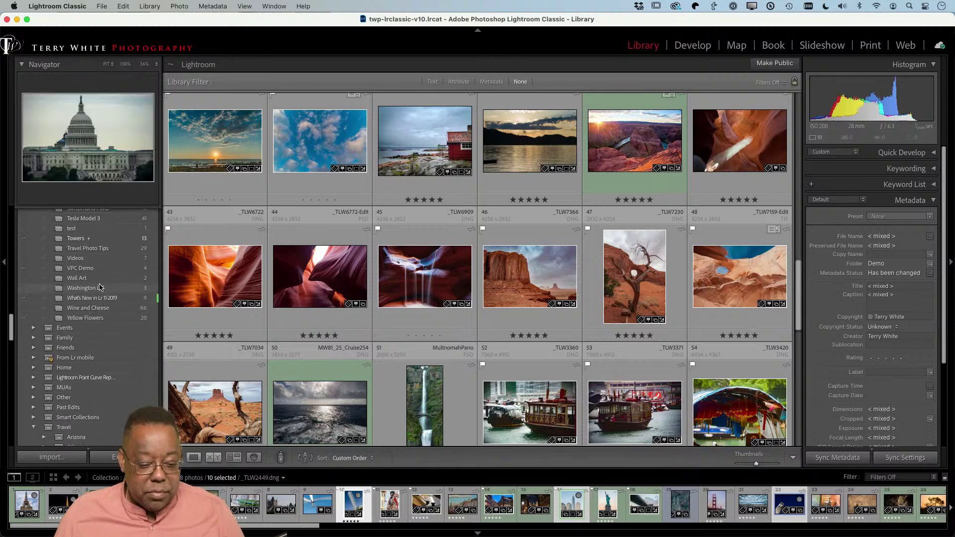
{"action": "scroll", "coordinate": [99, 287], "scroll_direction": "up", "scroll_amount": 3}
{"action": "left_click", "coordinate": [90, 273]}
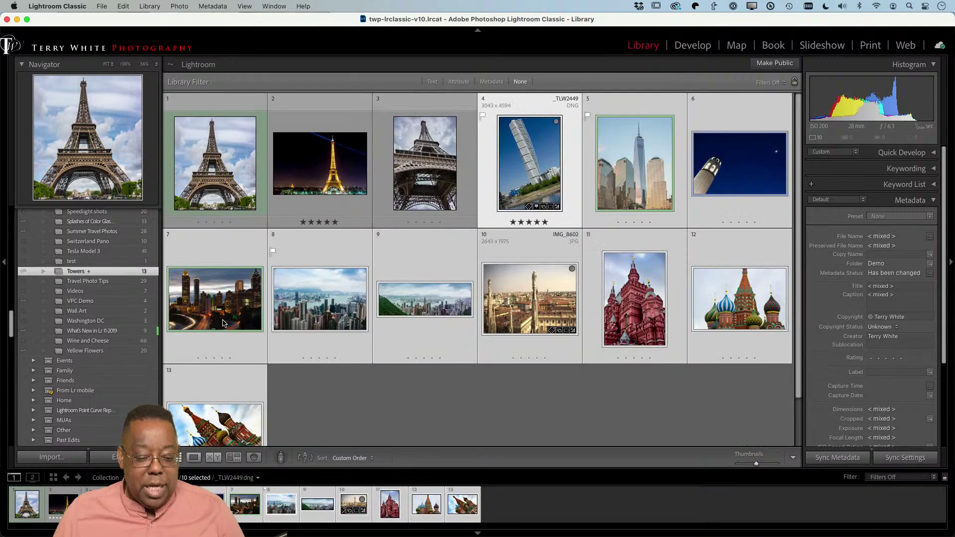
Step: With nothing selected, move the rooftop spires photo ahead of the daytime skylines and the Eiffel Tower night photo after the upward-looking view
{"action": "left_click", "coordinate": [437, 388]}
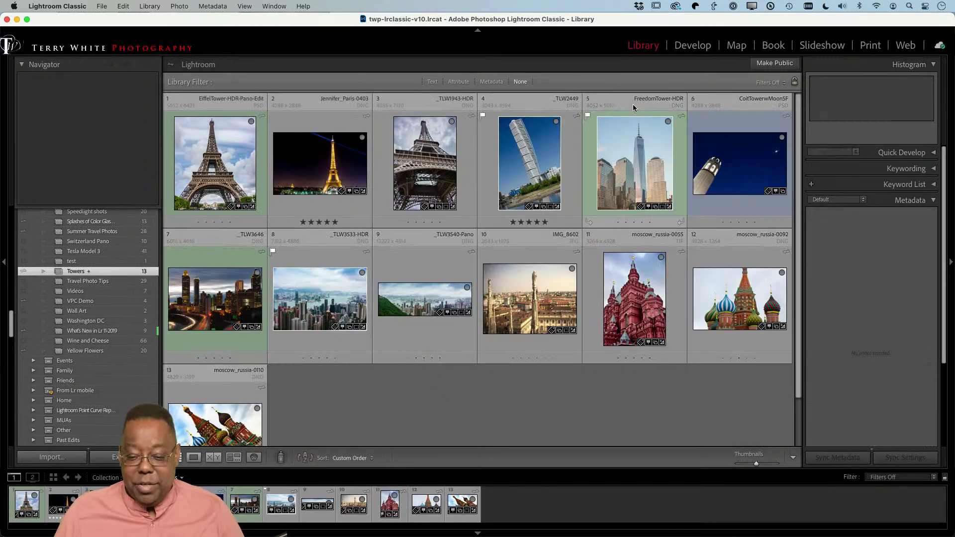
{"action": "left_click", "coordinate": [668, 127]}
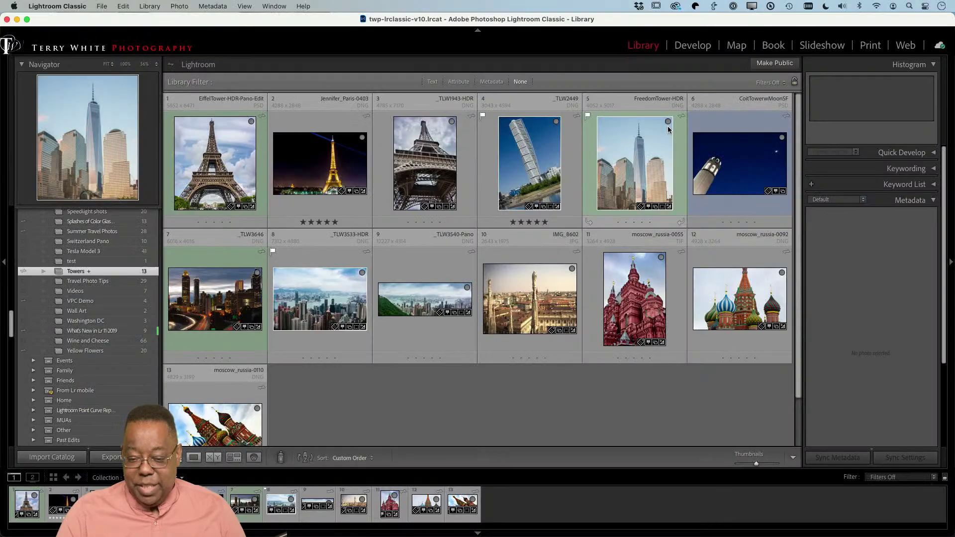
{"action": "key", "text": "super+d"}
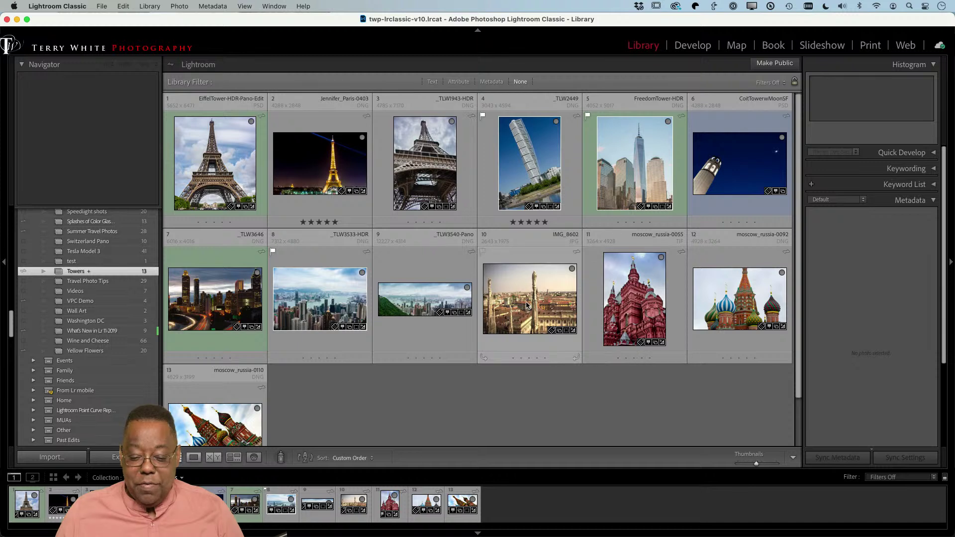
{"action": "left_click_drag", "start_coordinate": [528, 305], "coordinate": [297, 331]}
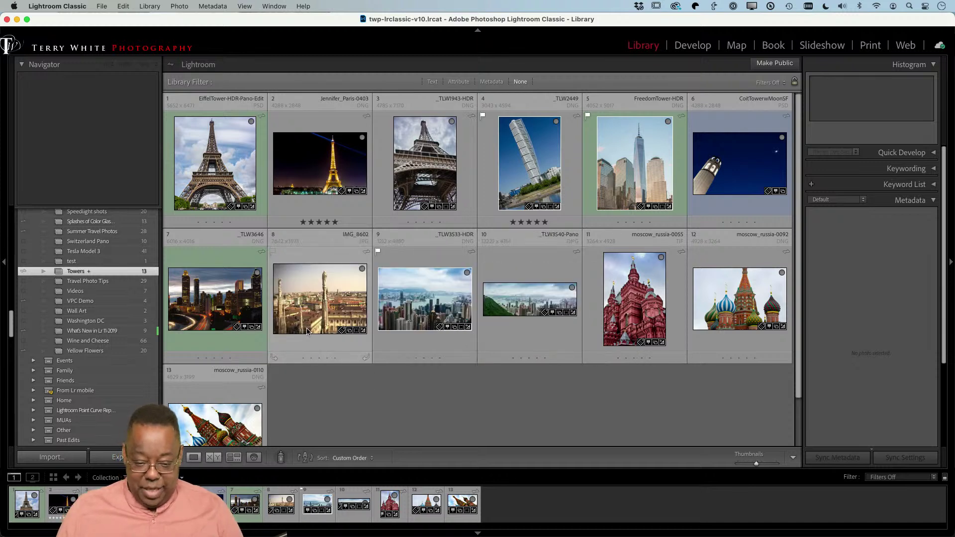
{"action": "left_click_drag", "start_coordinate": [330, 166], "coordinate": [470, 177]}
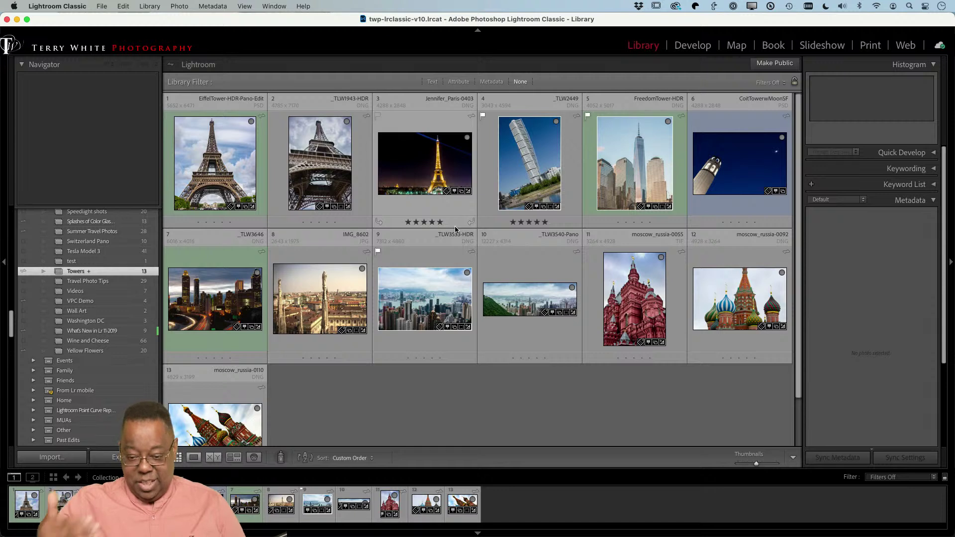
Step: Move the Freedom Tower and Coit Tower photos together to the start of the Towers collection
{"action": "left_click", "coordinate": [649, 182]}
{"action": "left_click", "coordinate": [716, 169], "text": "super"}
{"action": "left_click_drag", "start_coordinate": [717, 169], "coordinate": [197, 181]}
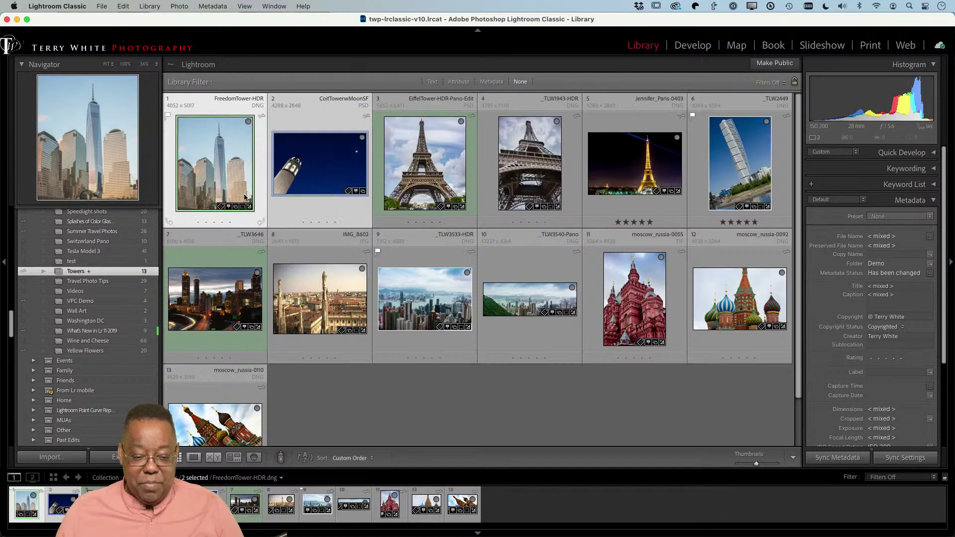
Step: Move the evening city skyline photo between the Coit Tower and first Eiffel Tower photos, and clear the selection
{"action": "left_click", "coordinate": [434, 215]}
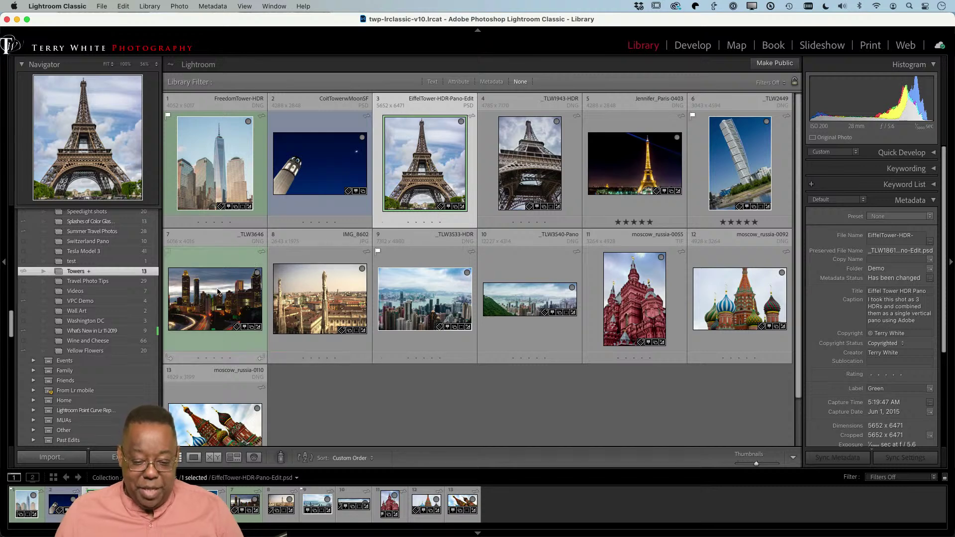
{"action": "left_click_drag", "start_coordinate": [217, 293], "coordinate": [381, 173]}
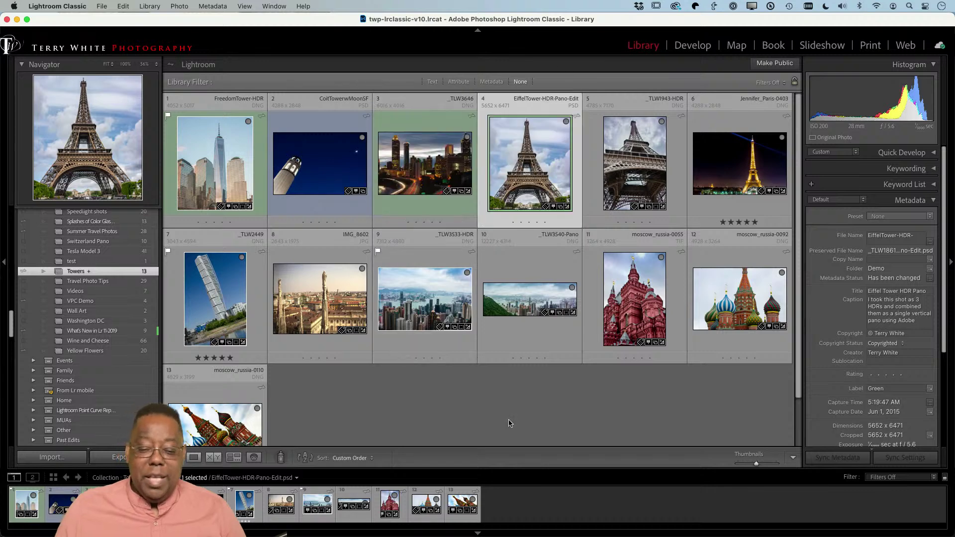
{"action": "left_click", "coordinate": [495, 405]}
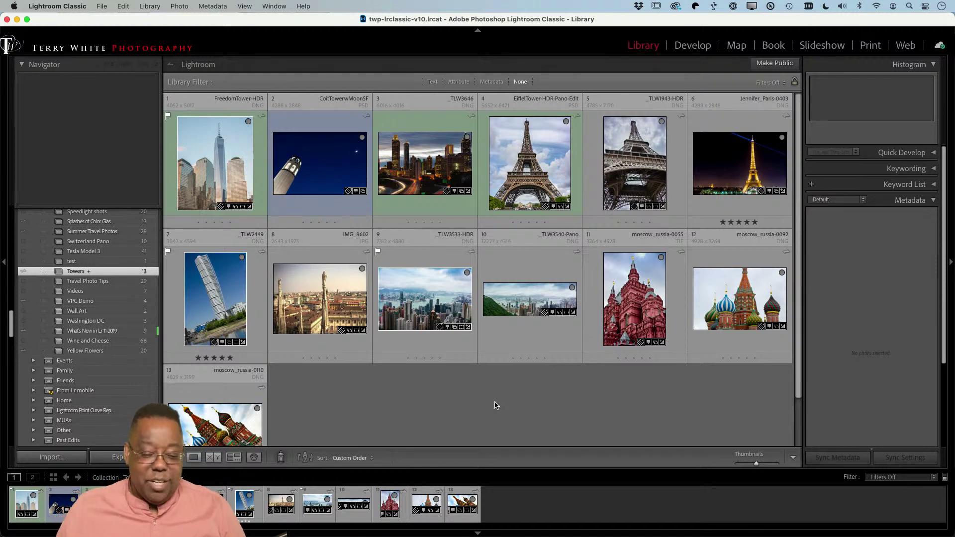
Step: Set the A World Traveler collection in the Demo set as the target collection
{"action": "scroll", "coordinate": [83, 257], "scroll_direction": "up", "scroll_amount": 10}
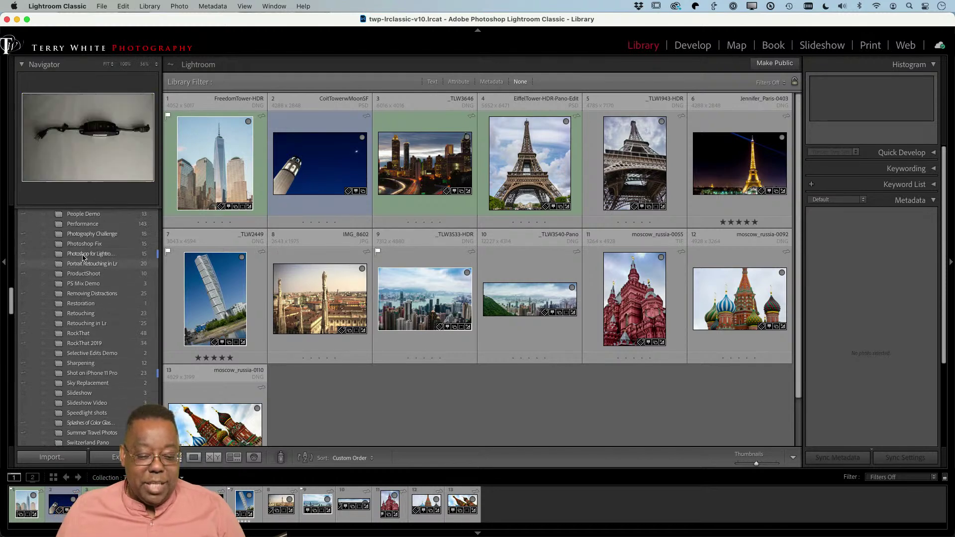
{"action": "scroll", "coordinate": [83, 257], "scroll_direction": "up", "scroll_amount": 15}
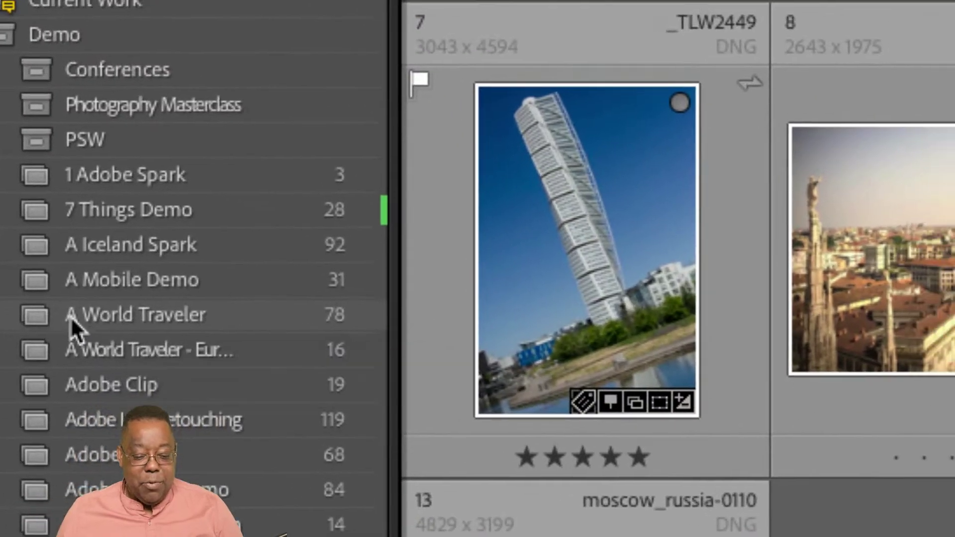
{"action": "right_click", "coordinate": [90, 319]}
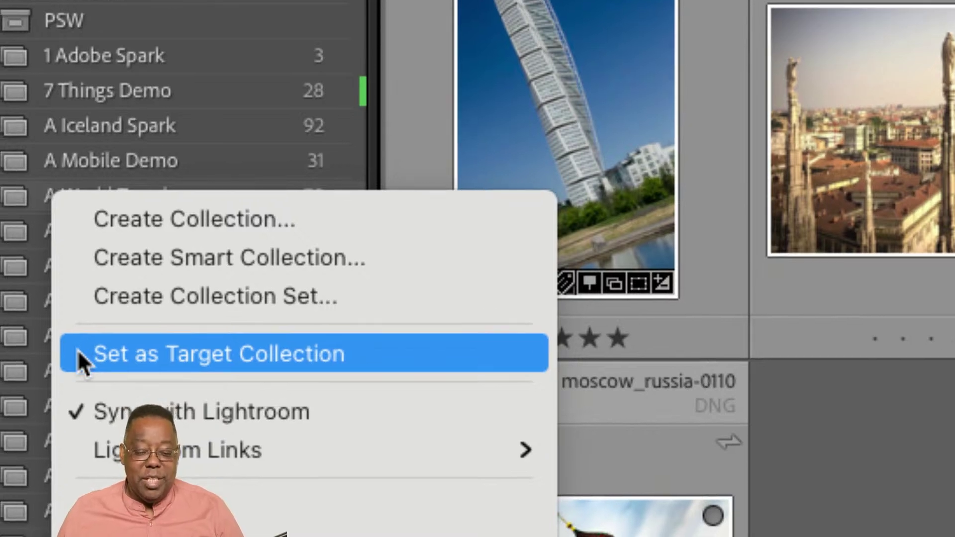
{"action": "left_click", "coordinate": [76, 350]}
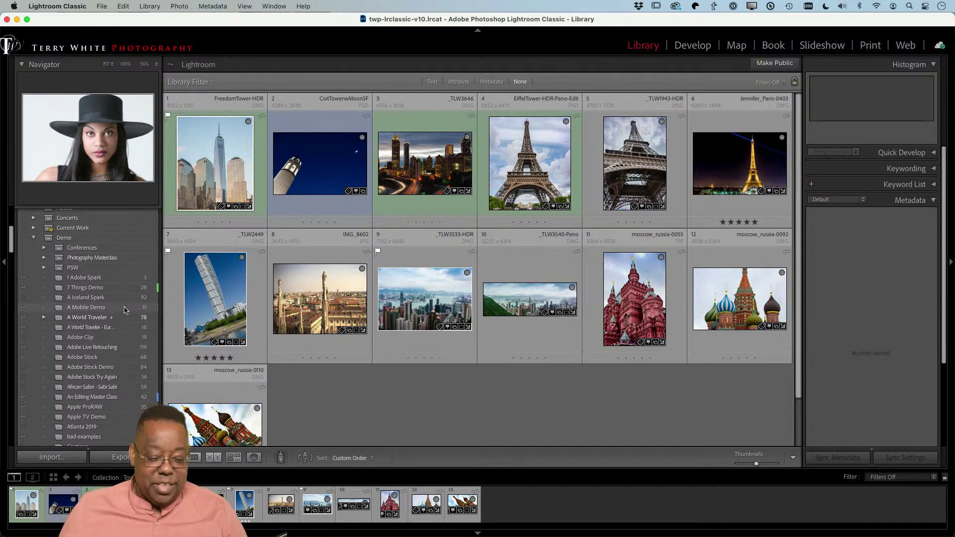
Step: Open the A World Traveler collection in the Slideshow module and bring its template list and the Options and Layout settings into view
{"action": "left_click", "coordinate": [116, 318]}
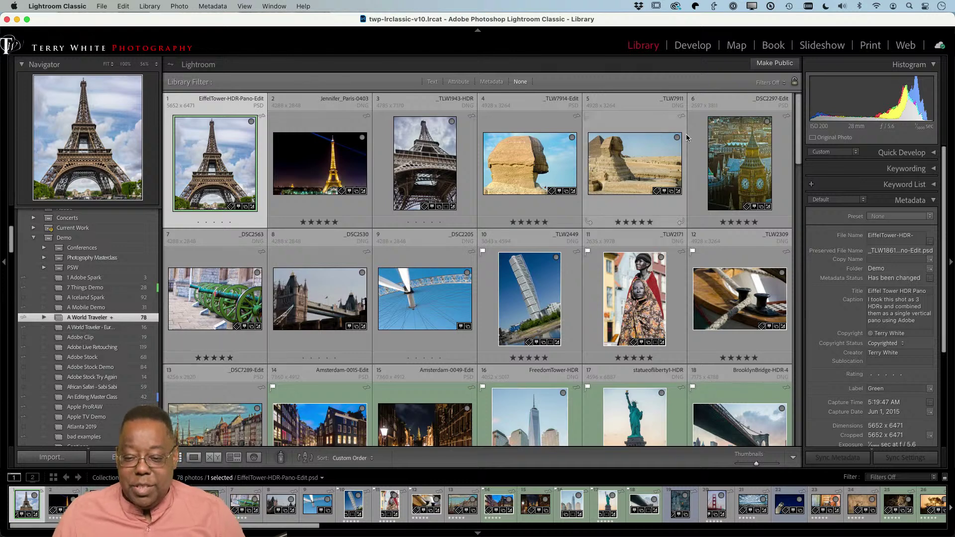
{"action": "left_click", "coordinate": [815, 49]}
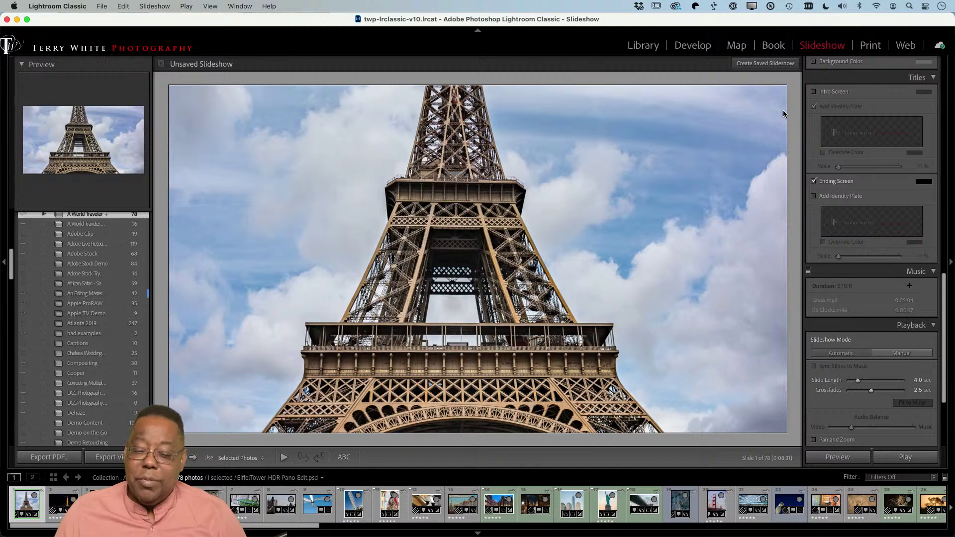
{"action": "scroll", "coordinate": [94, 256], "scroll_direction": "up", "scroll_amount": 5}
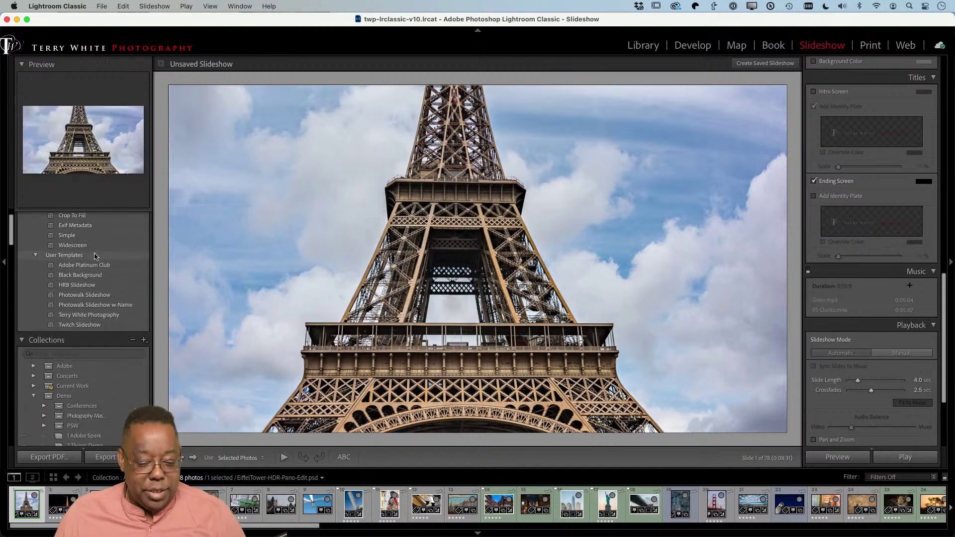
{"action": "scroll", "coordinate": [94, 256], "scroll_direction": "up", "scroll_amount": 3}
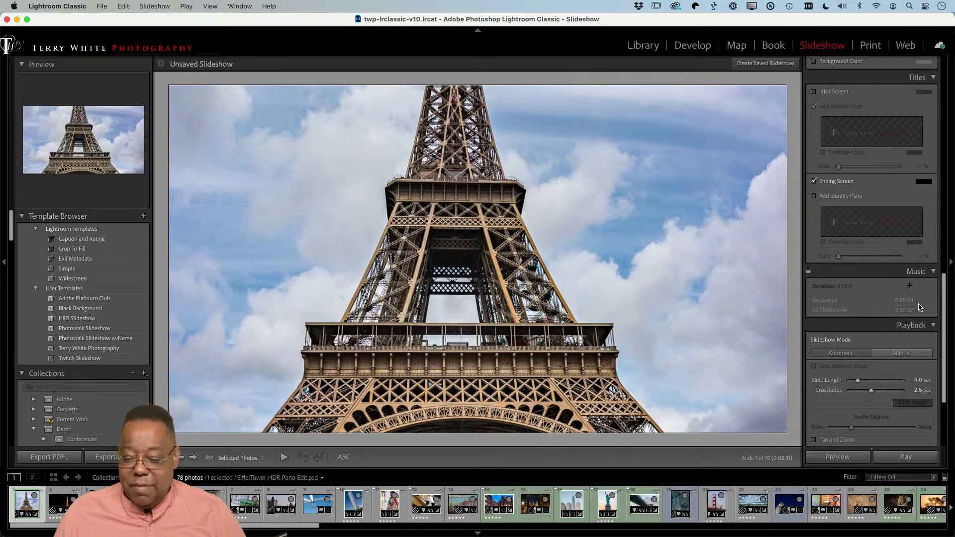
{"action": "left_click_drag", "start_coordinate": [944, 312], "coordinate": [948, 85]}
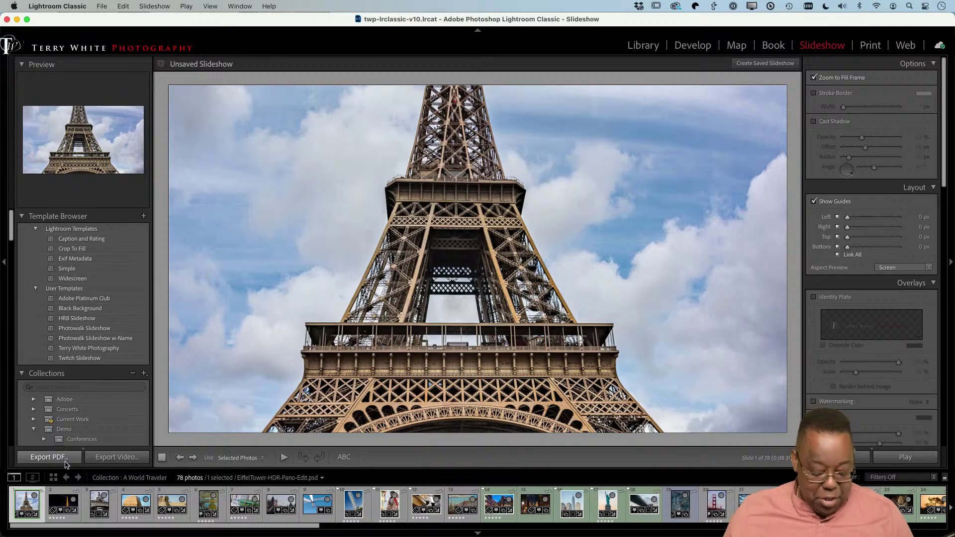
Step: Advance the slide preview to the second photo and return to the first Eiffel Tower photo
{"action": "key", "text": "alt"}
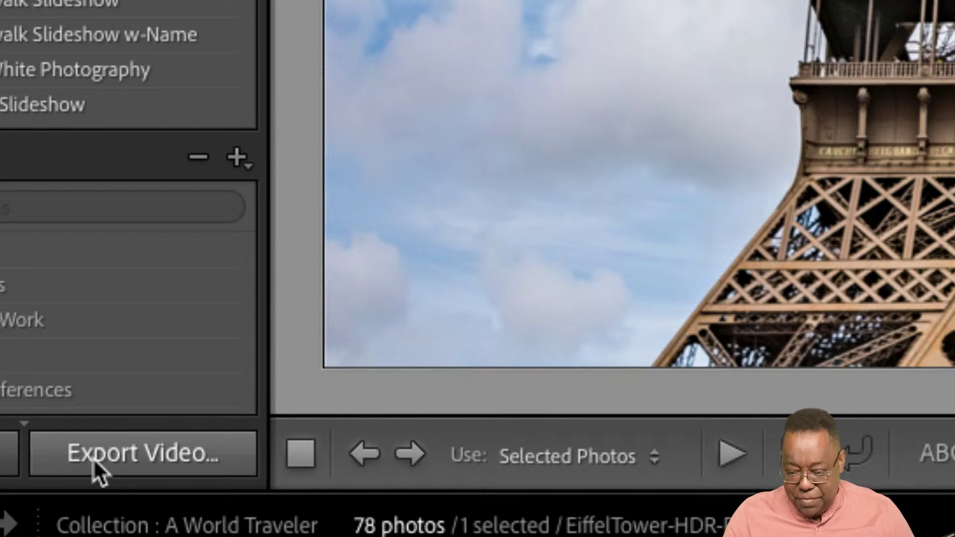
{"action": "key", "text": "0"}
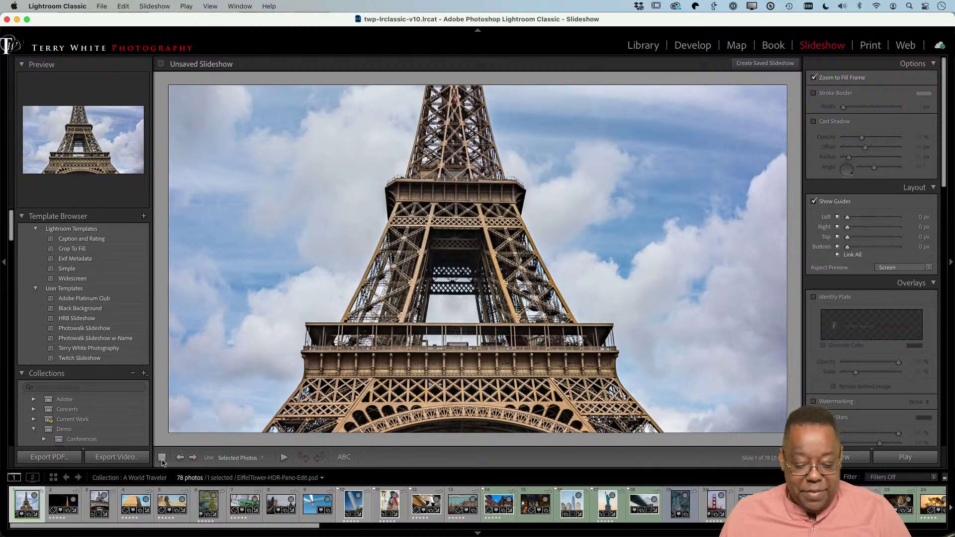
{"action": "left_click", "coordinate": [193, 457]}
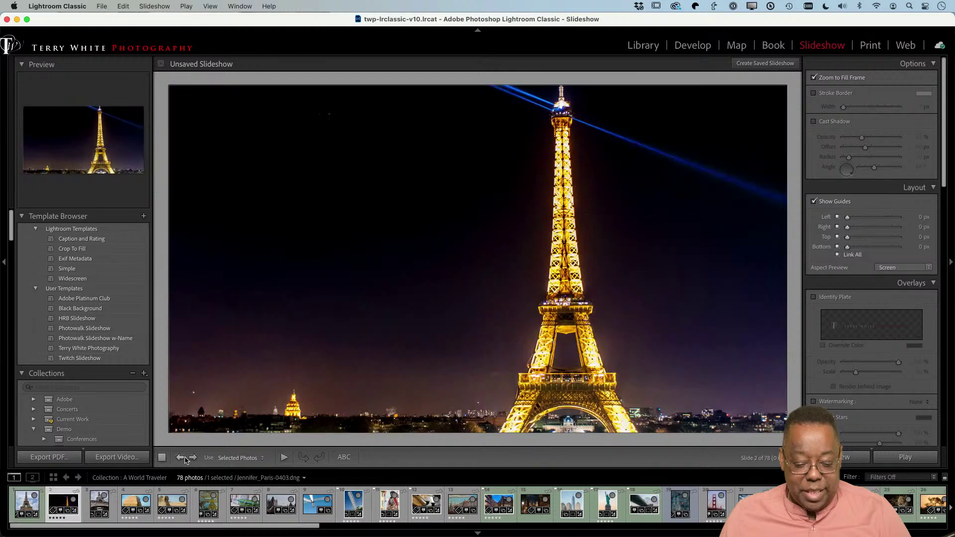
{"action": "left_click", "coordinate": [180, 458]}
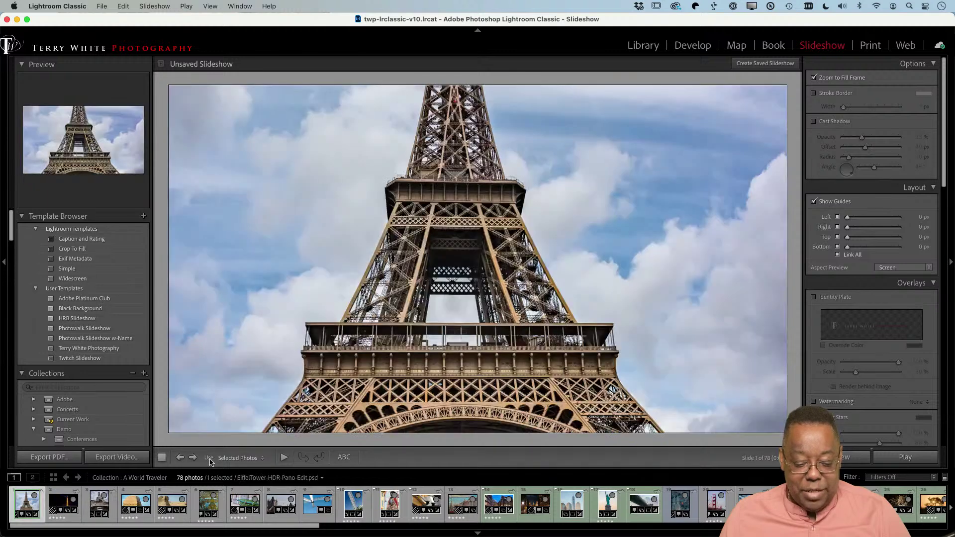
Step: Try All Filmstrip Photos as the slideshow's photo source and switch it back to Selected Photos
{"action": "left_click", "coordinate": [240, 459]}
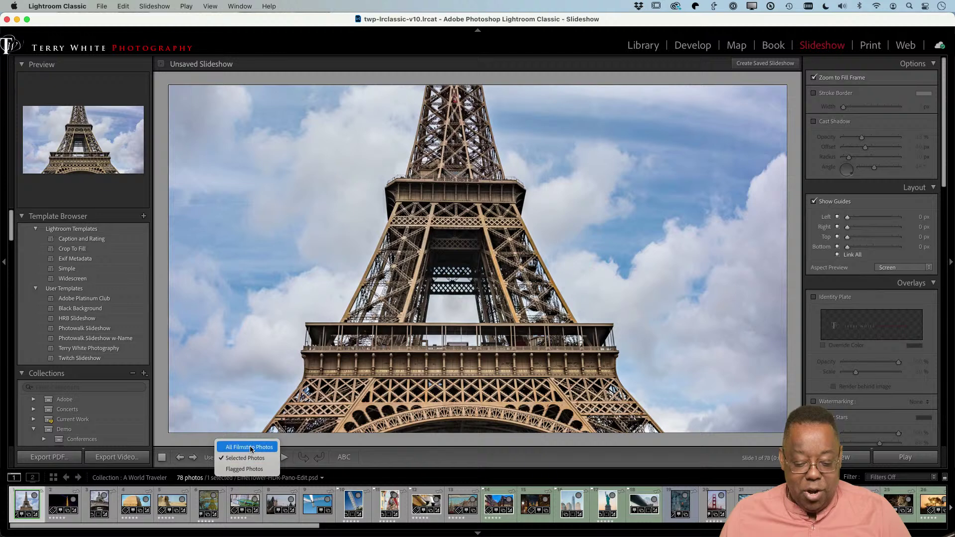
{"action": "left_click", "coordinate": [250, 448]}
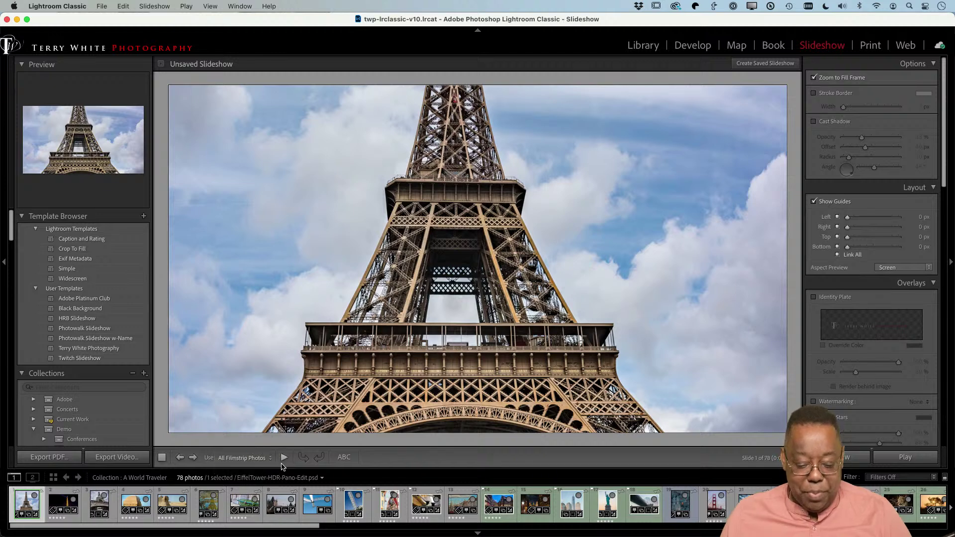
{"action": "left_click", "coordinate": [227, 459]}
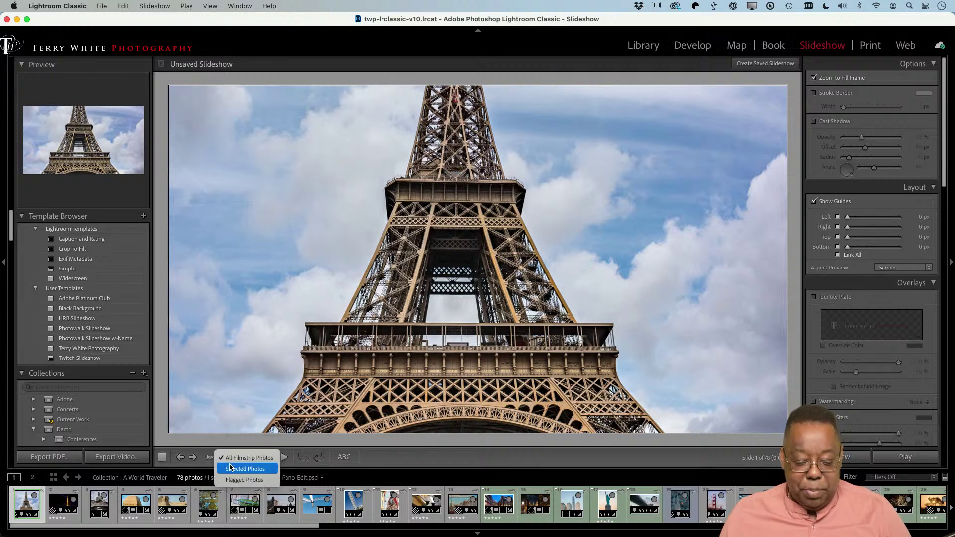
{"action": "left_click", "coordinate": [230, 470]}
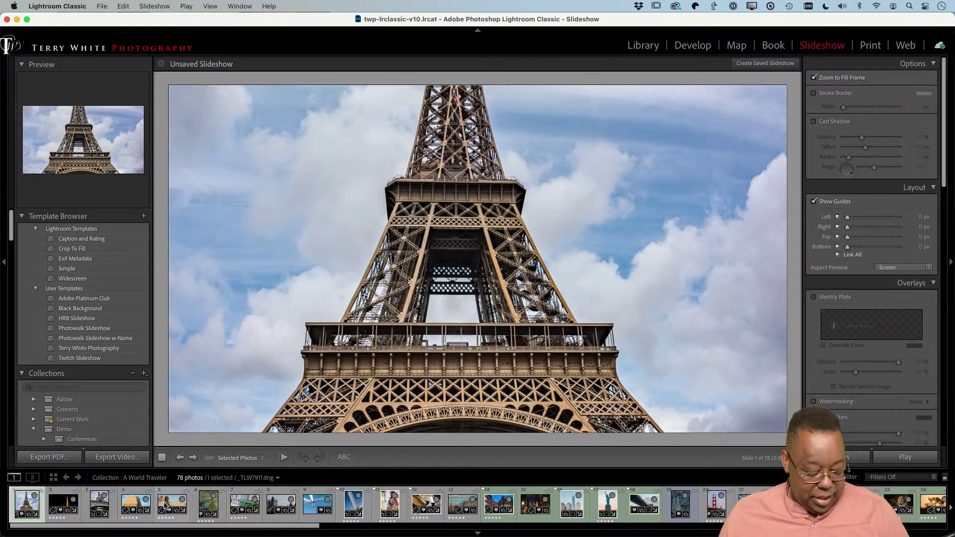
Step: Select the first five photos in the filmstrip, and set the slideshow to use All Filmstrip Photos
{"action": "left_click", "coordinate": [166, 505], "text": "shift"}
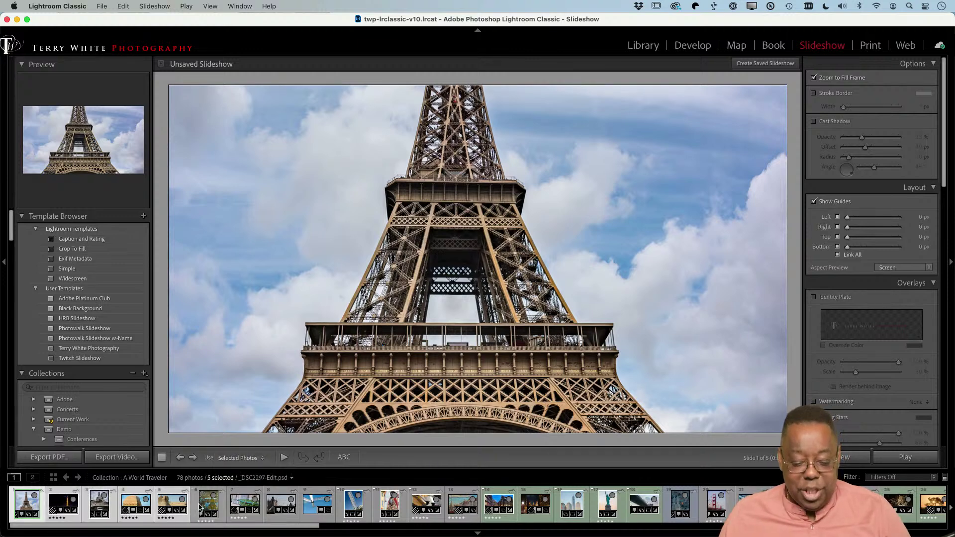
{"action": "left_click", "coordinate": [237, 458]}
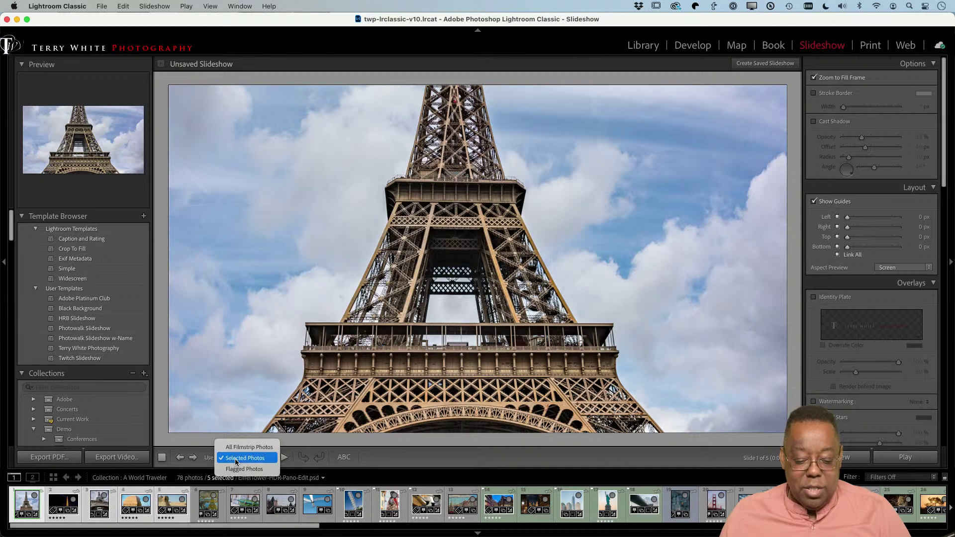
{"action": "left_click", "coordinate": [240, 451]}
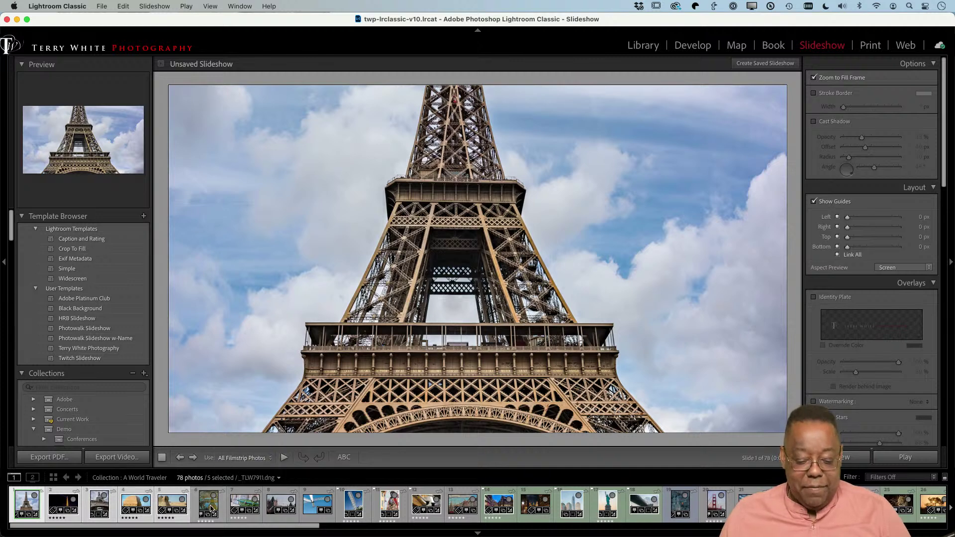
Step: Preview the green cannons photo and return to the first Eiffel Tower photo
{"action": "left_click", "coordinate": [244, 497]}
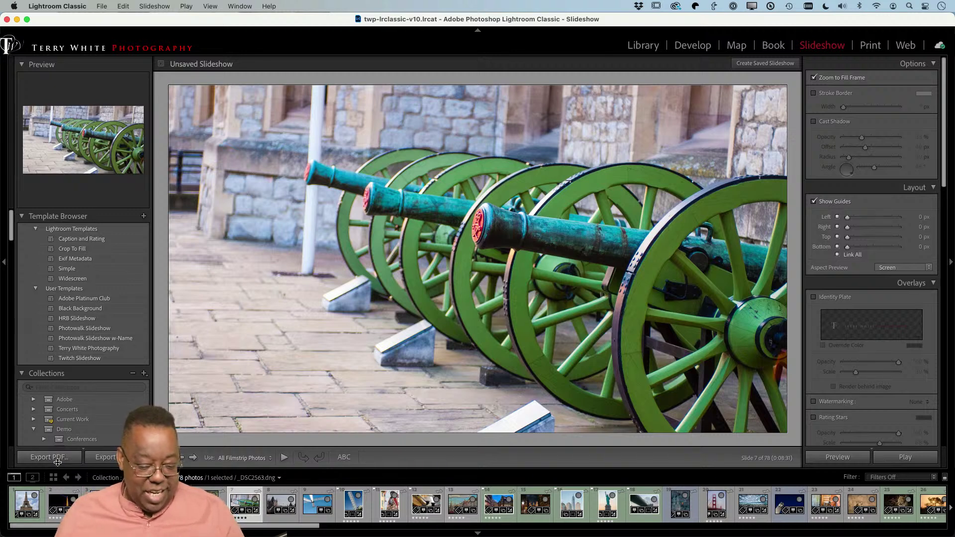
{"action": "key", "text": "alt"}
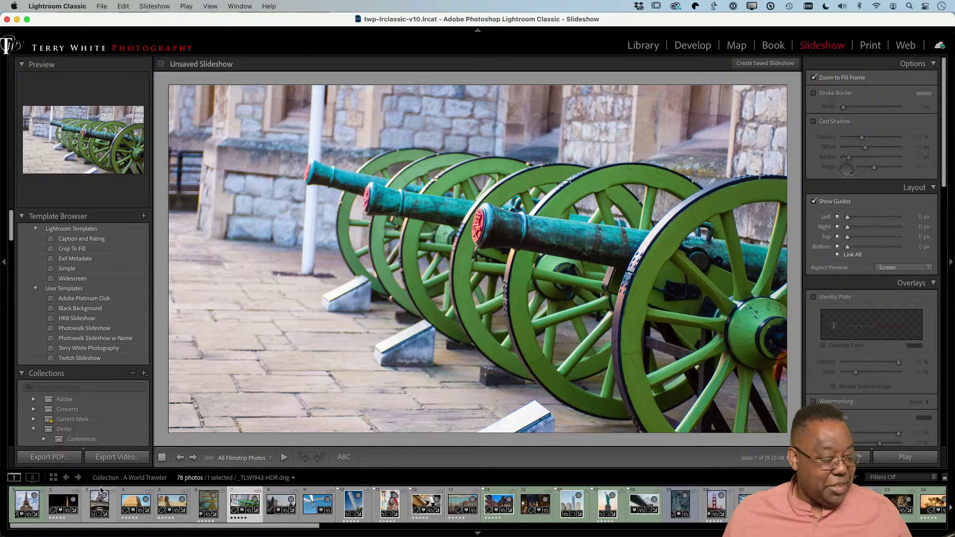
{"action": "left_click", "coordinate": [38, 493]}
{"action": "key", "text": "alt"}
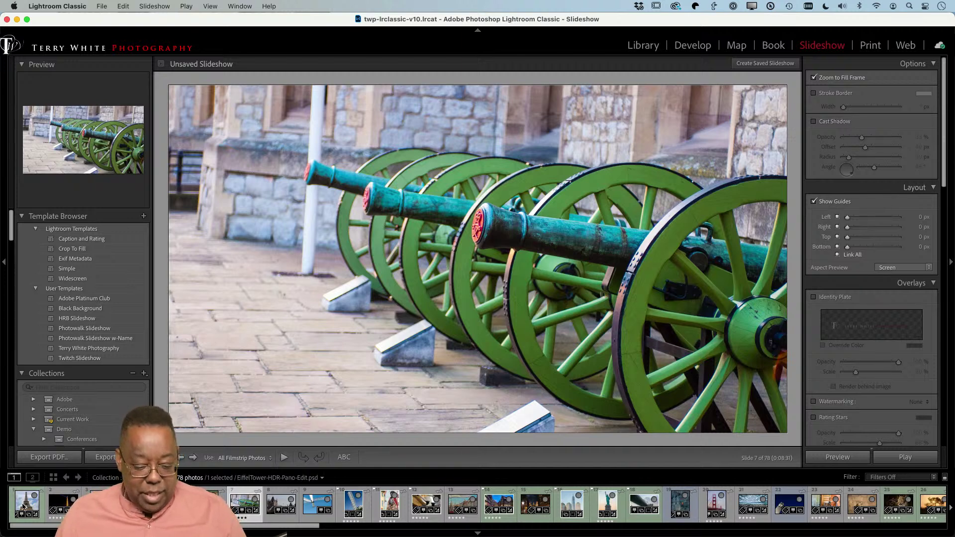
{"action": "left_click", "coordinate": [25, 504]}
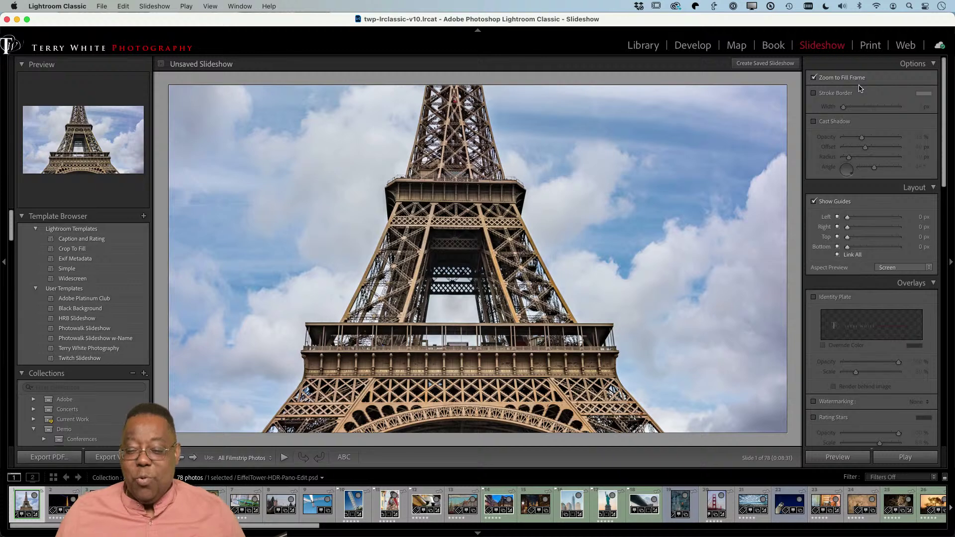
Step: Turn off Zoom to Fill Frame, comparing the option on and off with the tall white twisted tower photo
{"action": "left_click", "coordinate": [814, 78]}
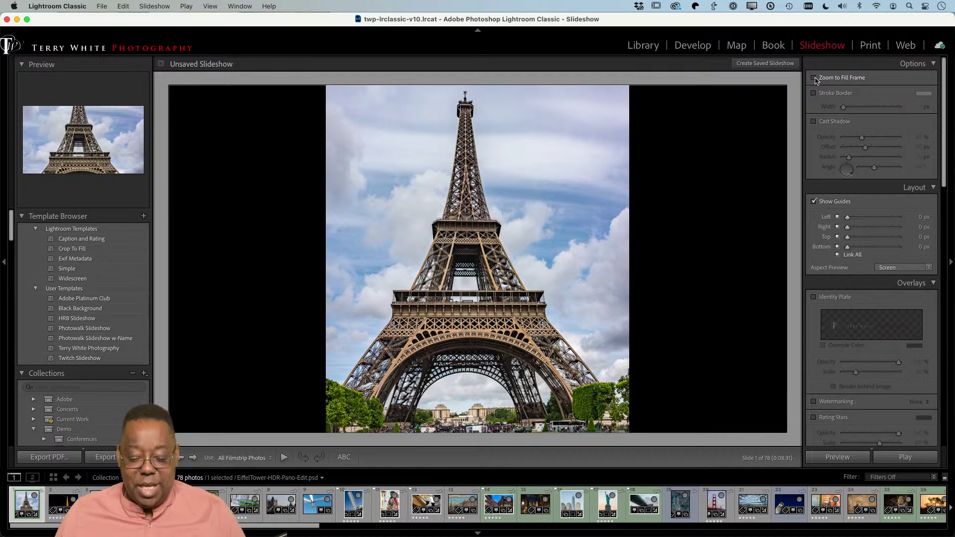
{"action": "left_click", "coordinate": [347, 506]}
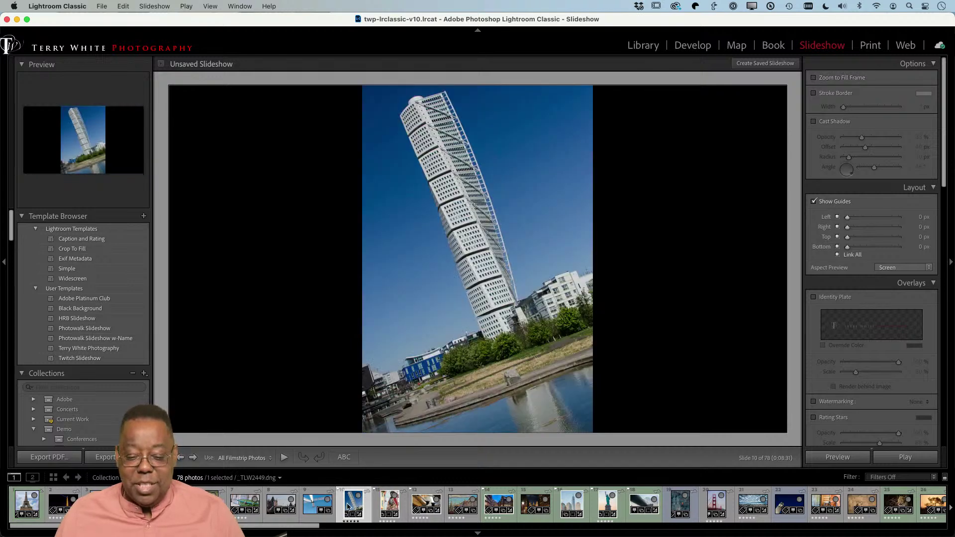
{"action": "left_click", "coordinate": [814, 78]}
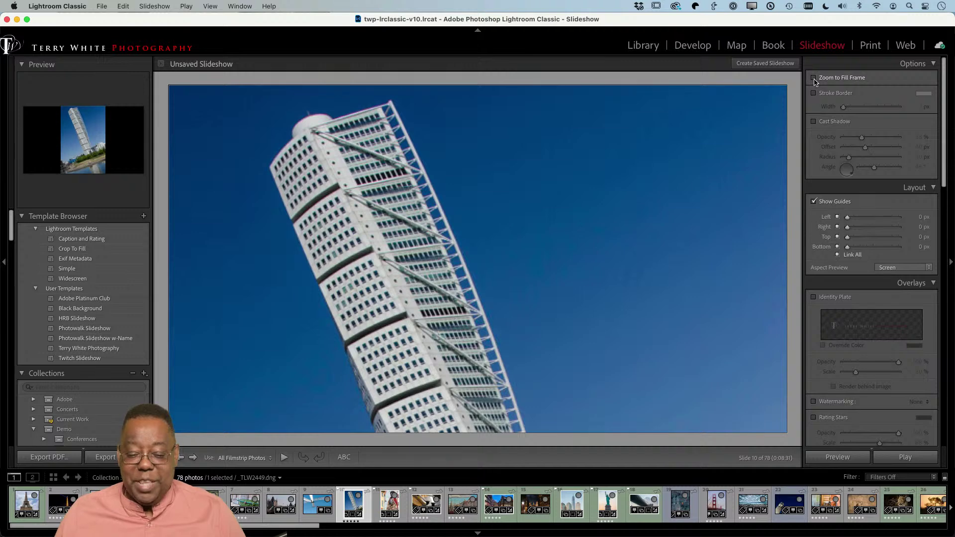
{"action": "left_click", "coordinate": [814, 78]}
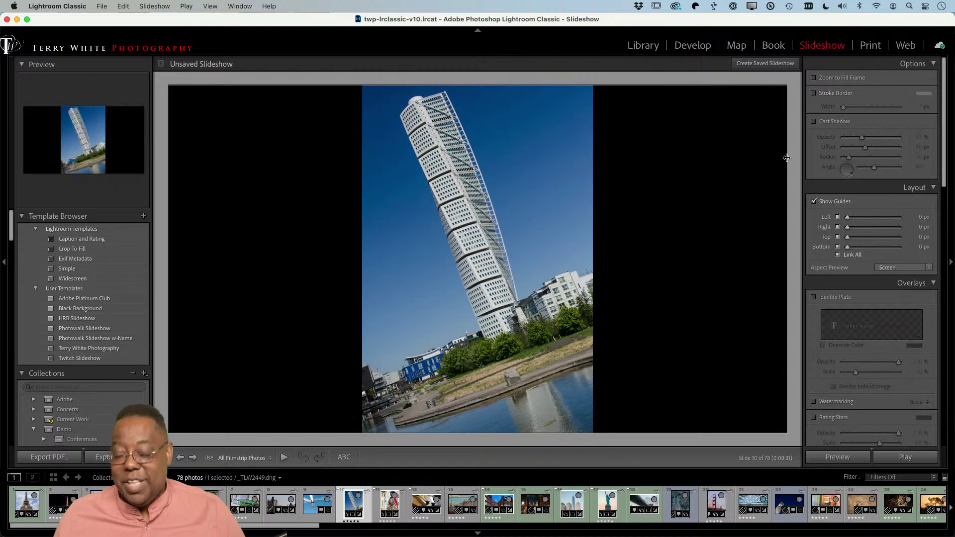
Step: Try a Stroke Border of 12 px on the slides, reduce it to 1 px, and turn the border off
{"action": "left_click", "coordinate": [814, 94]}
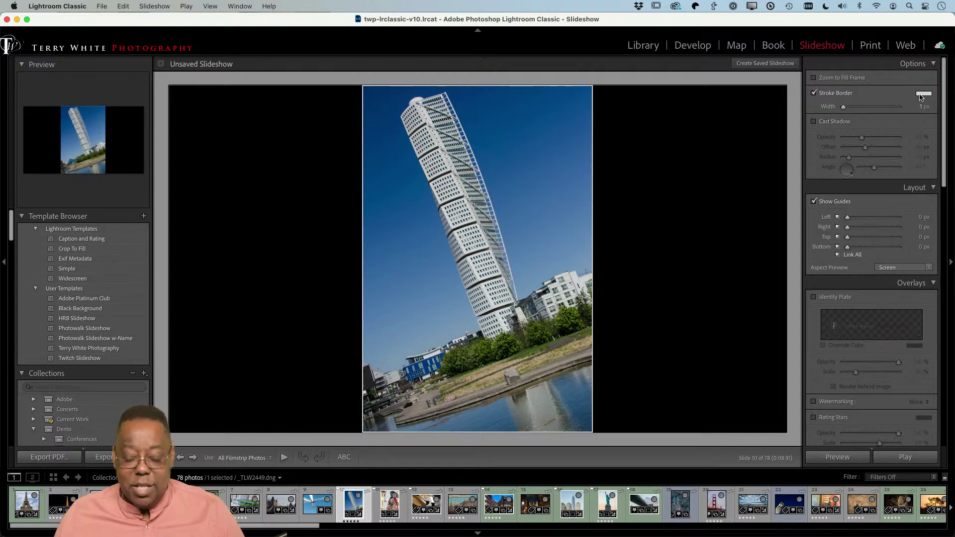
{"action": "left_click_drag", "start_coordinate": [844, 107], "coordinate": [874, 107]}
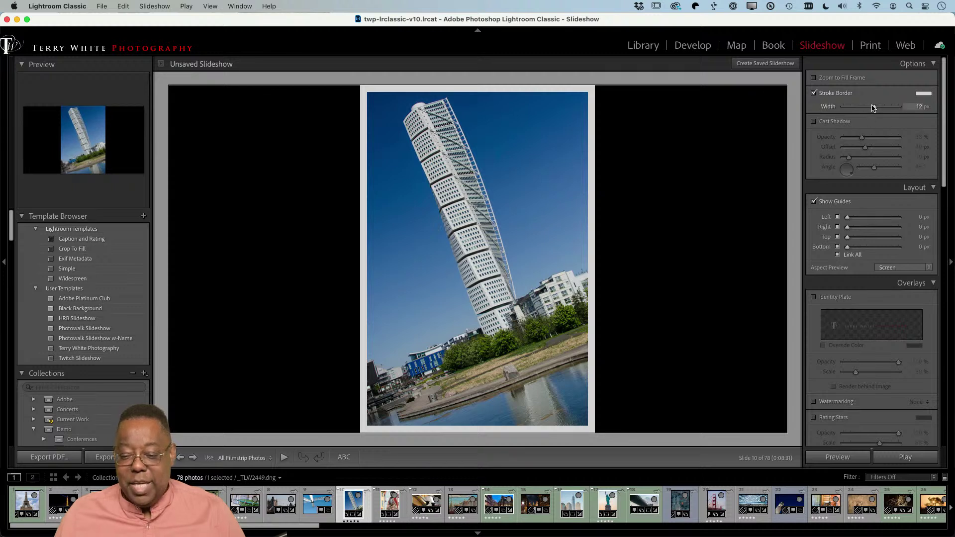
{"action": "mouse_move", "coordinate": [874, 107]}
{"action": "left_mouse_down"}
{"action": "mouse_move", "coordinate": [899, 107]}
{"action": "mouse_move", "coordinate": [828, 114]}
{"action": "left_mouse_up"}
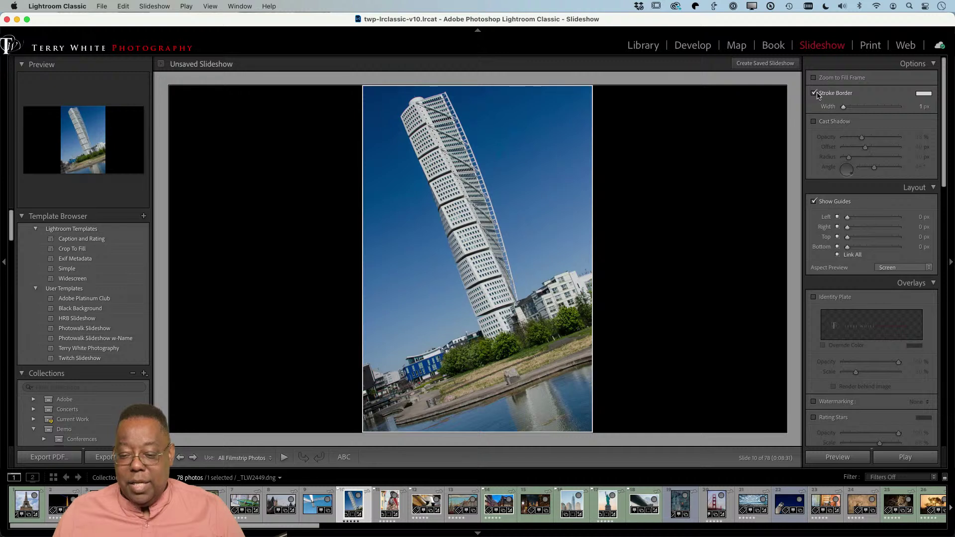
{"action": "left_click", "coordinate": [815, 93]}
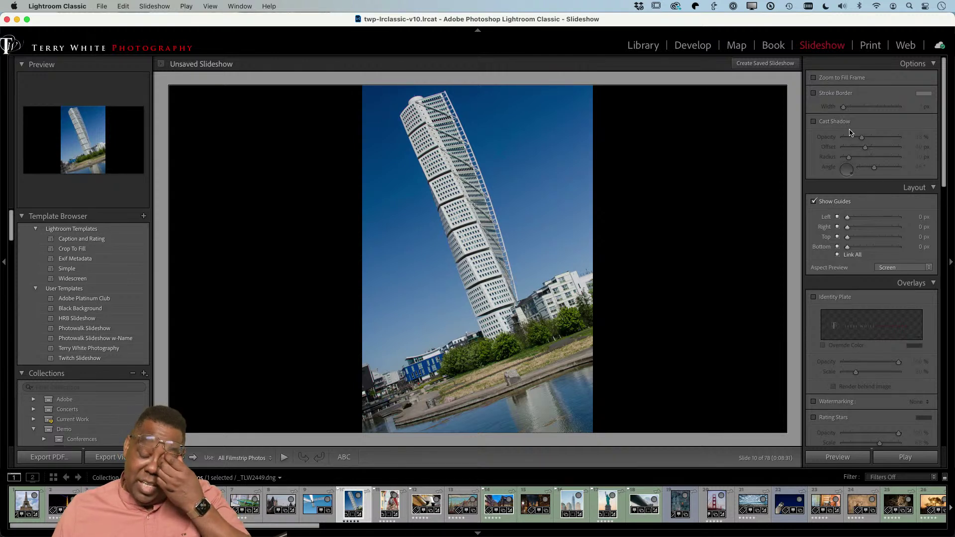
Step: Try Cast Shadow with a 12° angle and 16% opacity, and turn the shadow off
{"action": "left_click", "coordinate": [816, 122]}
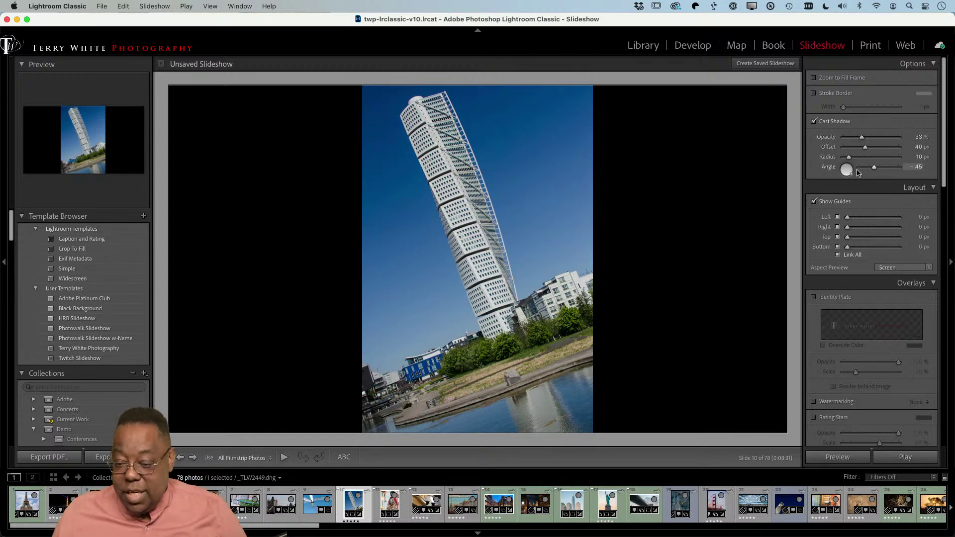
{"action": "mouse_move", "coordinate": [854, 174]}
{"action": "left_mouse_down"}
{"action": "mouse_move", "coordinate": [851, 159]}
{"action": "mouse_move", "coordinate": [855, 172]}
{"action": "left_mouse_up"}
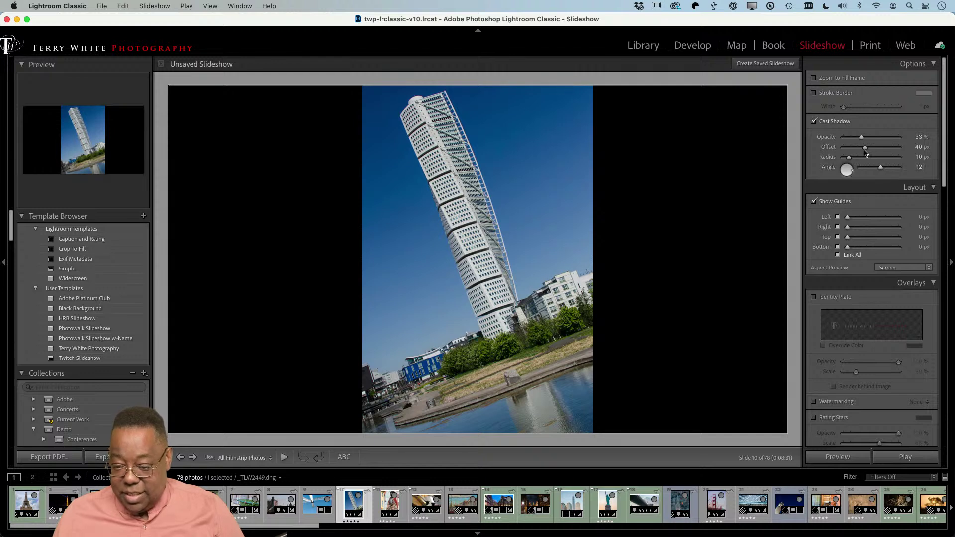
{"action": "mouse_move", "coordinate": [864, 139]}
{"action": "left_mouse_down"}
{"action": "mouse_move", "coordinate": [883, 138]}
{"action": "mouse_move", "coordinate": [852, 138]}
{"action": "left_mouse_up"}
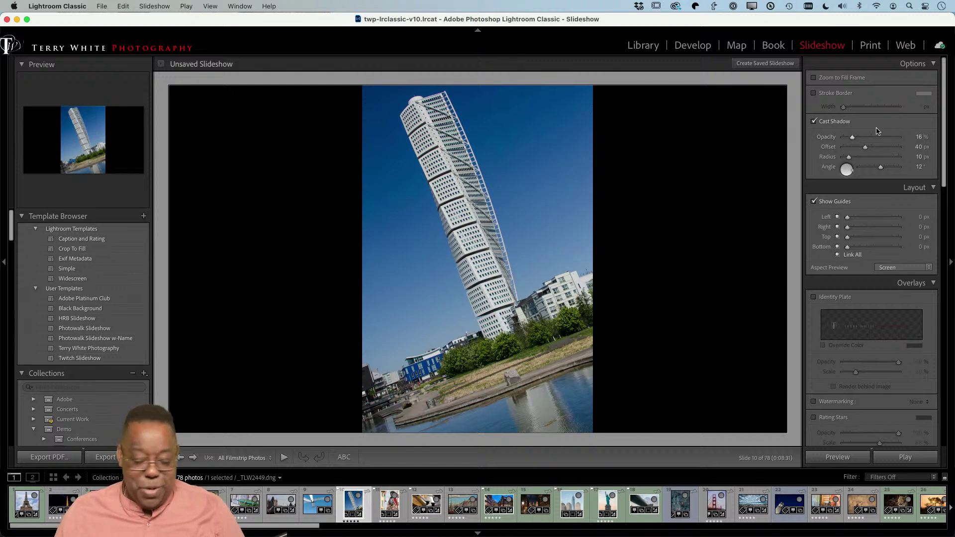
{"action": "left_click", "coordinate": [818, 122]}
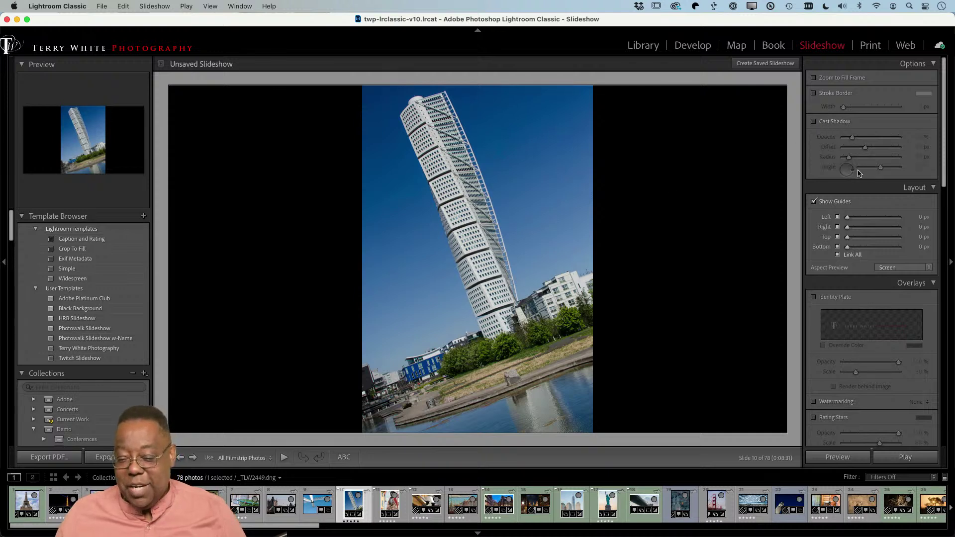
Step: Try linked layout margins of 351 px on all sides, reset them to 0 px, and hide the layout guides
{"action": "scroll", "coordinate": [865, 214], "scroll_direction": "down", "scroll_amount": 2}
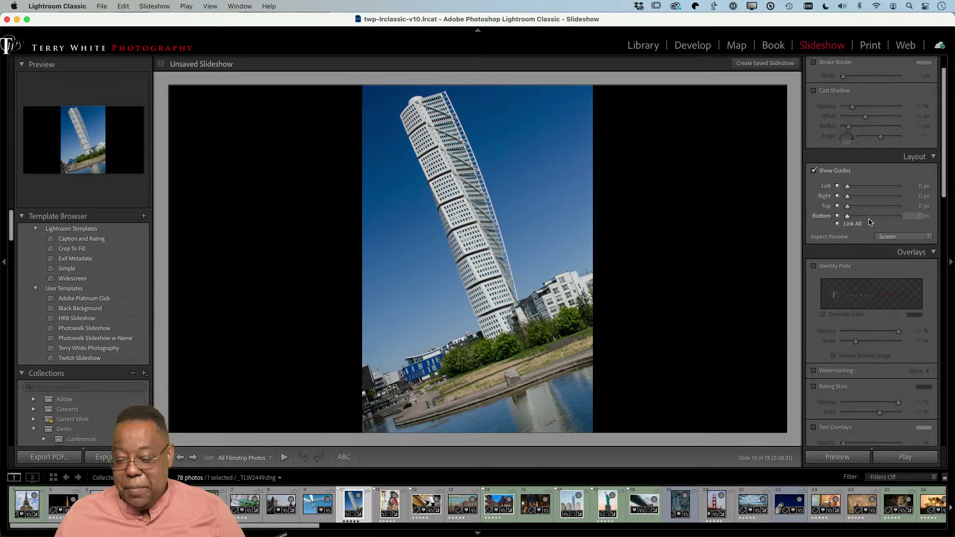
{"action": "left_click", "coordinate": [814, 169]}
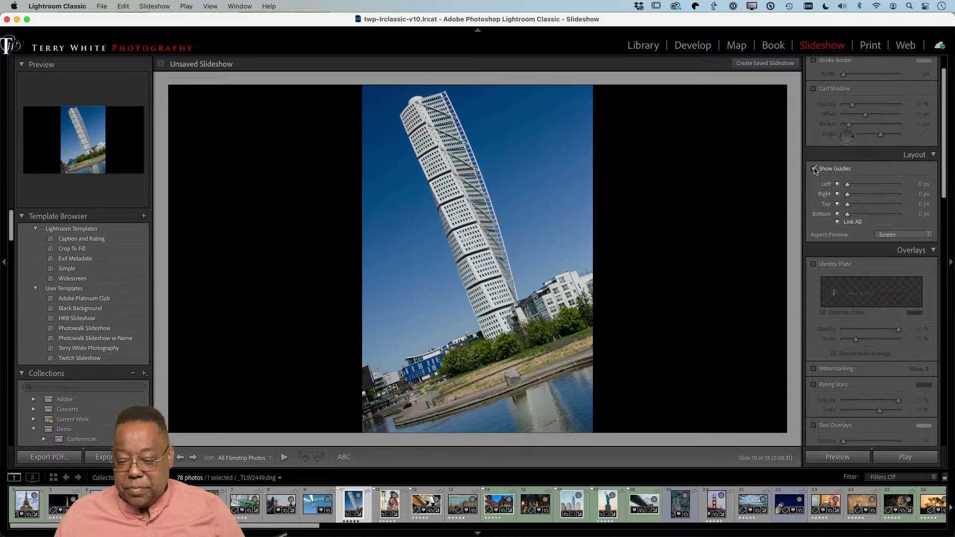
{"action": "left_click", "coordinate": [815, 169]}
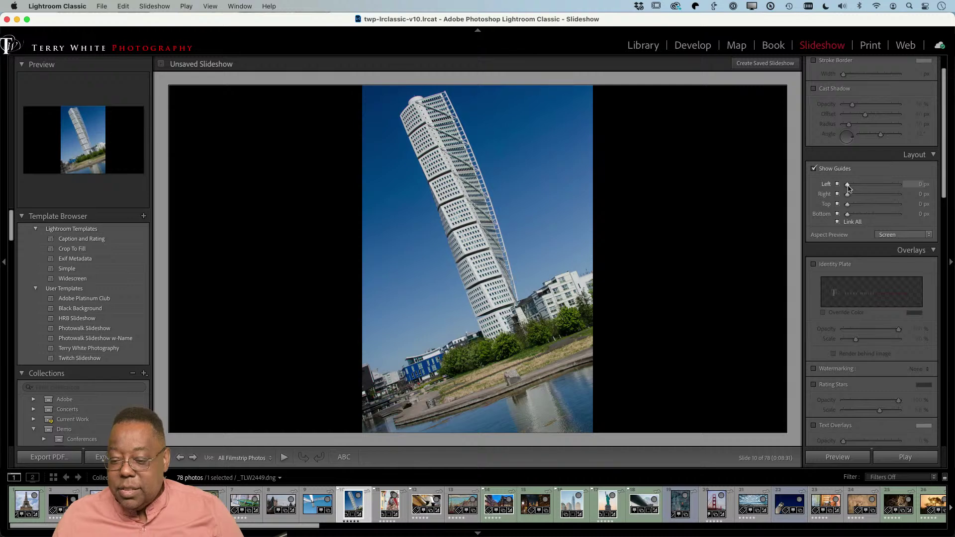
{"action": "left_click_drag", "start_coordinate": [848, 186], "coordinate": [860, 186]}
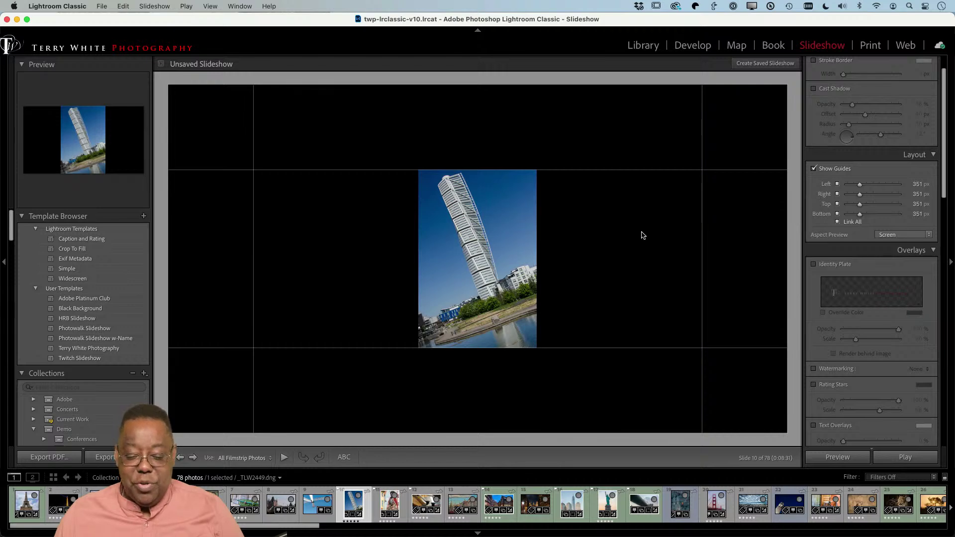
{"action": "left_click_drag", "start_coordinate": [860, 194], "coordinate": [846, 194]}
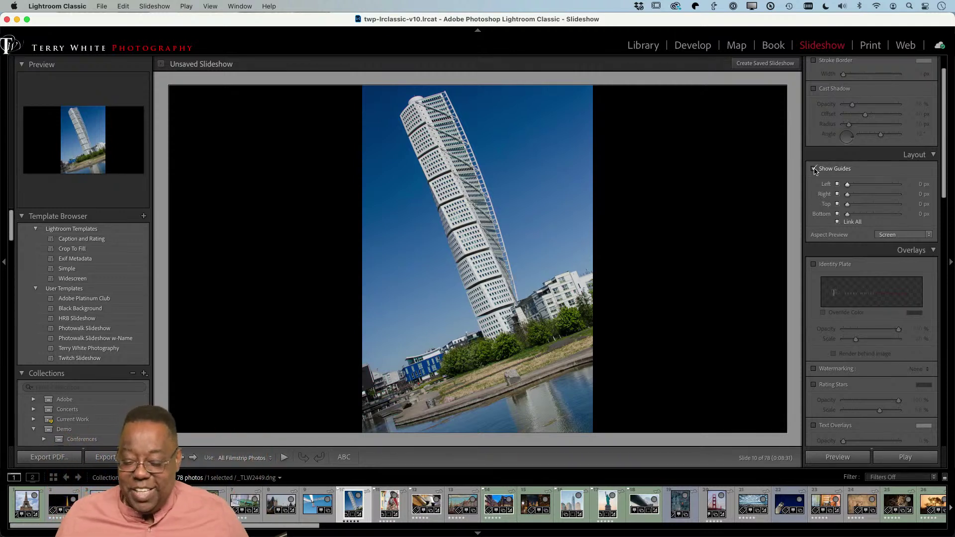
{"action": "left_click", "coordinate": [814, 169]}
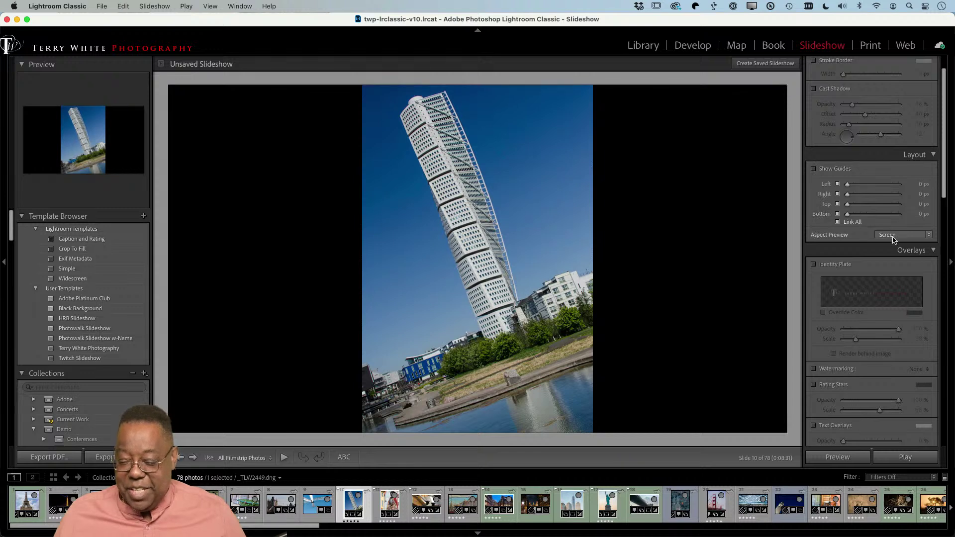
Step: Turn on the Identity Plate overlay for the slides
{"action": "scroll", "coordinate": [893, 240], "scroll_direction": "down", "scroll_amount": 2}
{"action": "scroll", "coordinate": [893, 240], "scroll_direction": "down", "scroll_amount": 5}
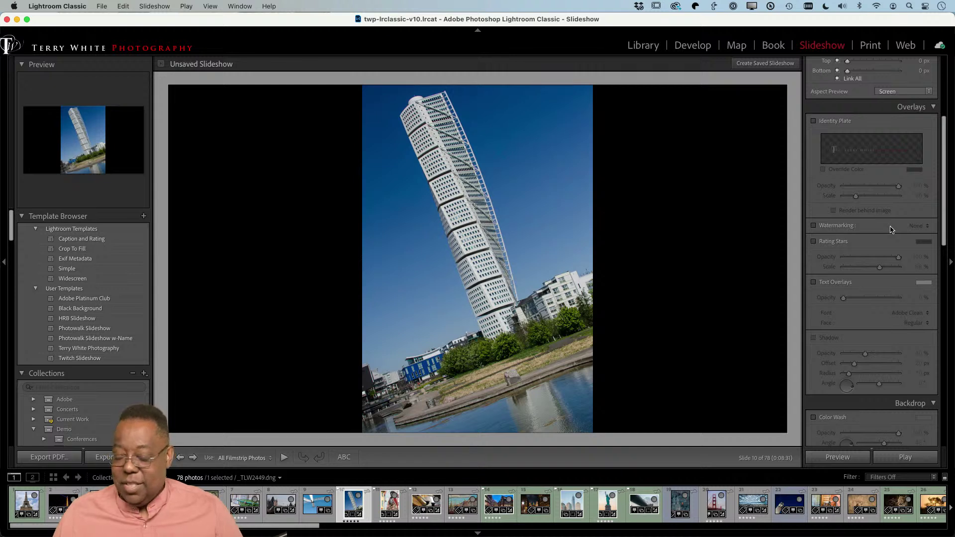
{"action": "left_click", "coordinate": [814, 121]}
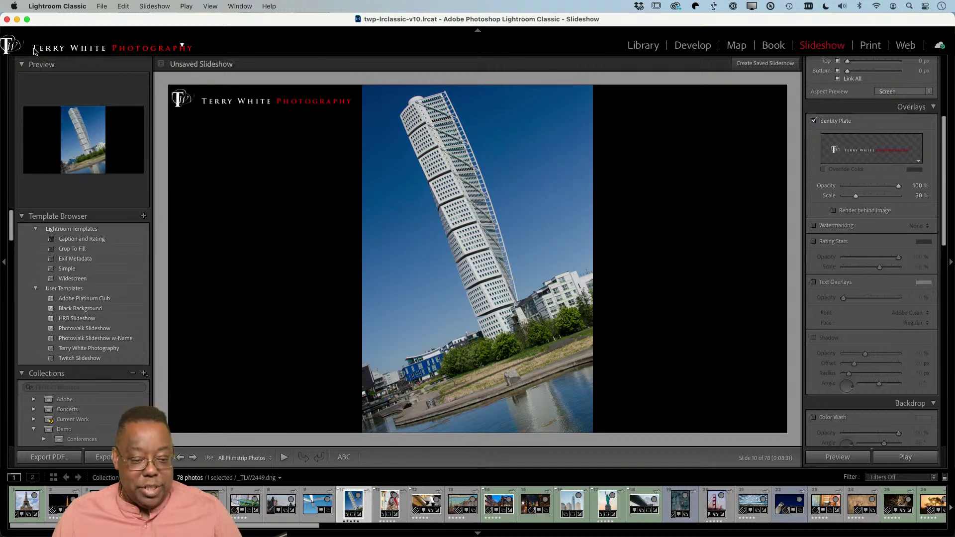
{"action": "left_click", "coordinate": [182, 48]}
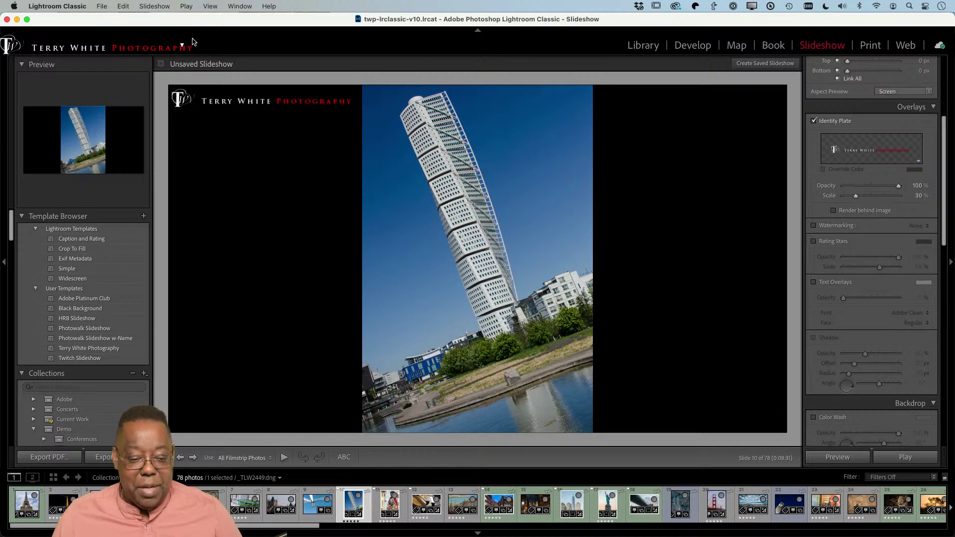
{"action": "left_click", "coordinate": [98, 6]}
{"action": "mouse_move", "coordinate": [85, 8]}
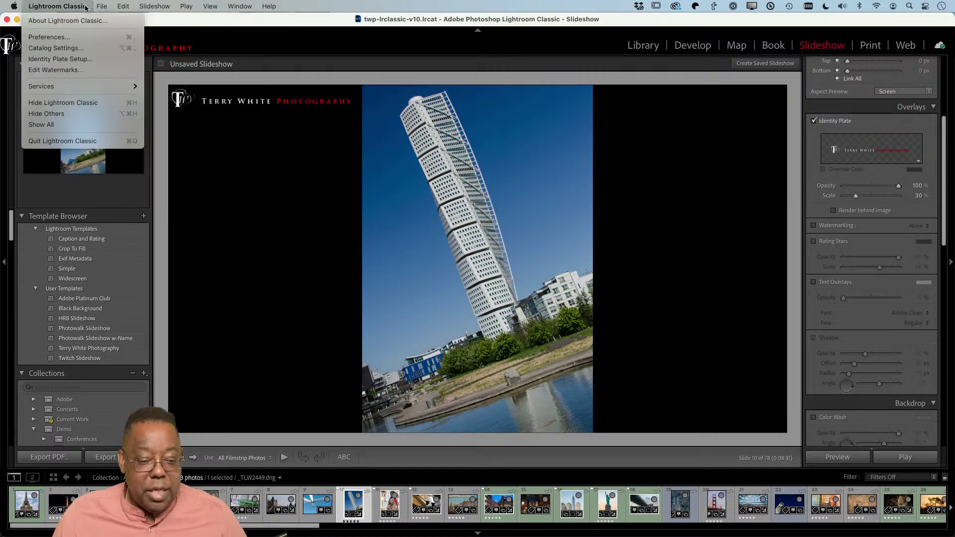
{"action": "left_click", "coordinate": [86, 60]}
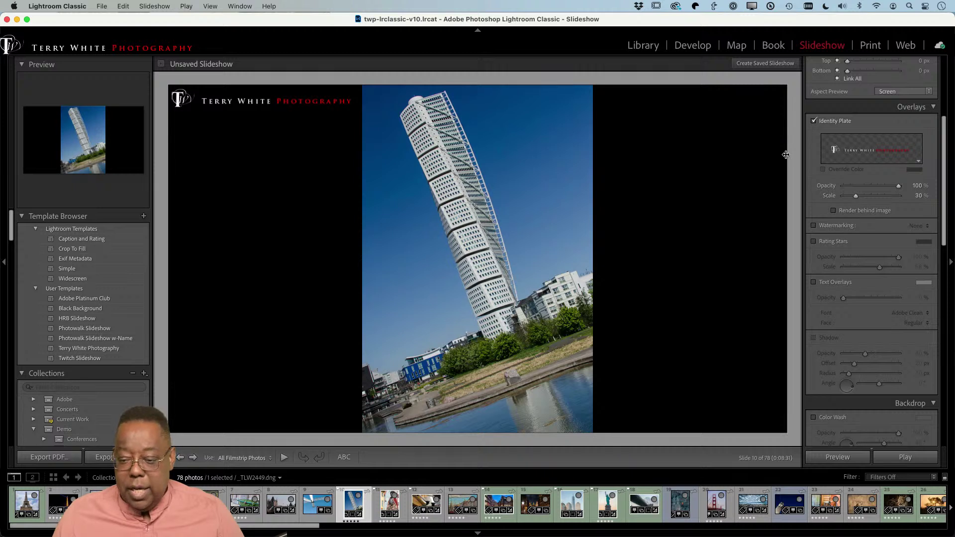
Step: Try the calligraphy and SansSerif identity plates on the slides, return to the Main Identity Plate, and turn the Identity Plate overlay off
{"action": "left_click", "coordinate": [919, 163]}
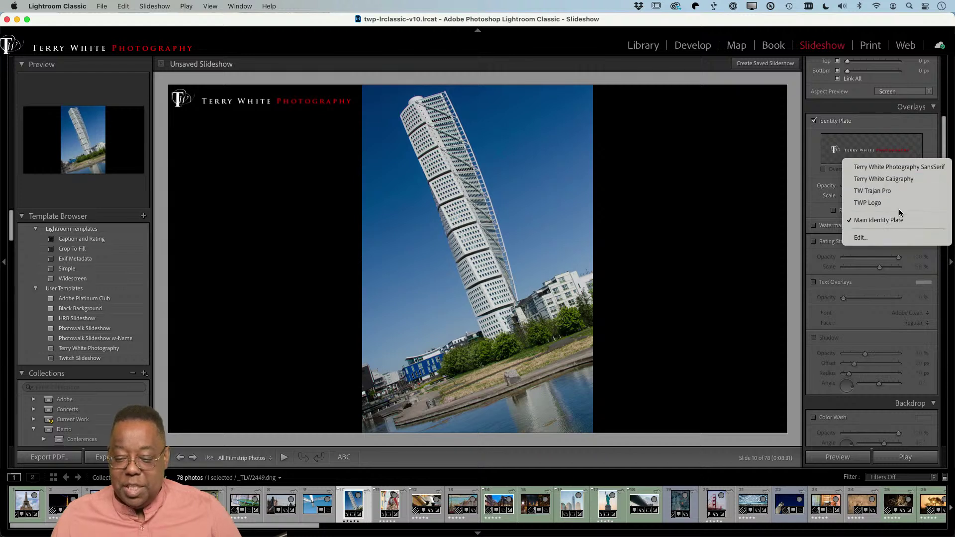
{"action": "left_click", "coordinate": [910, 180]}
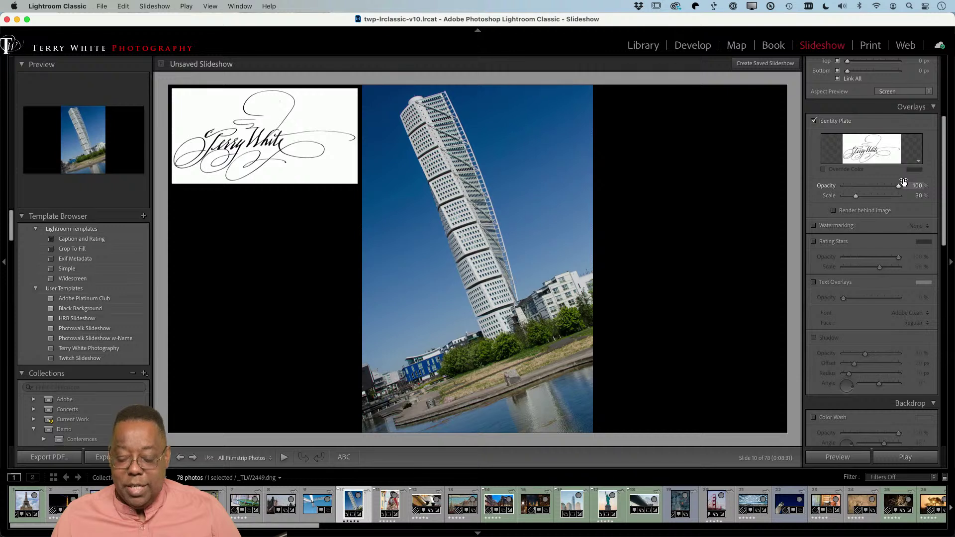
{"action": "left_click", "coordinate": [918, 161]}
{"action": "left_click", "coordinate": [913, 165]}
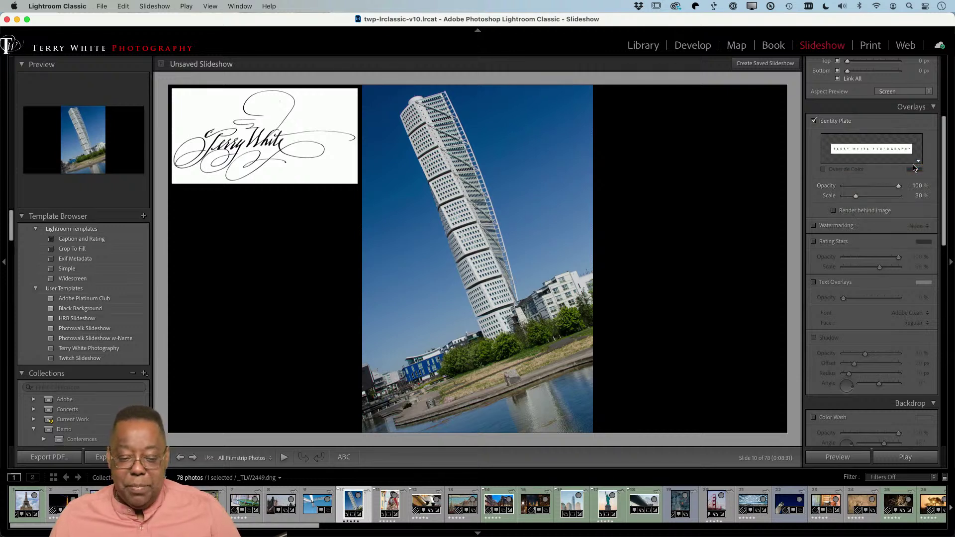
{"action": "left_click", "coordinate": [916, 162]}
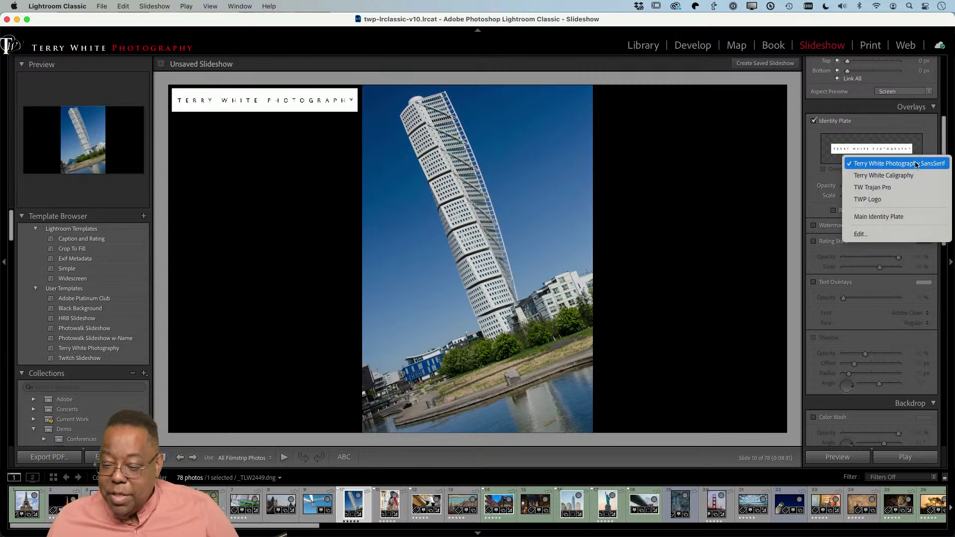
{"action": "left_click", "coordinate": [895, 217]}
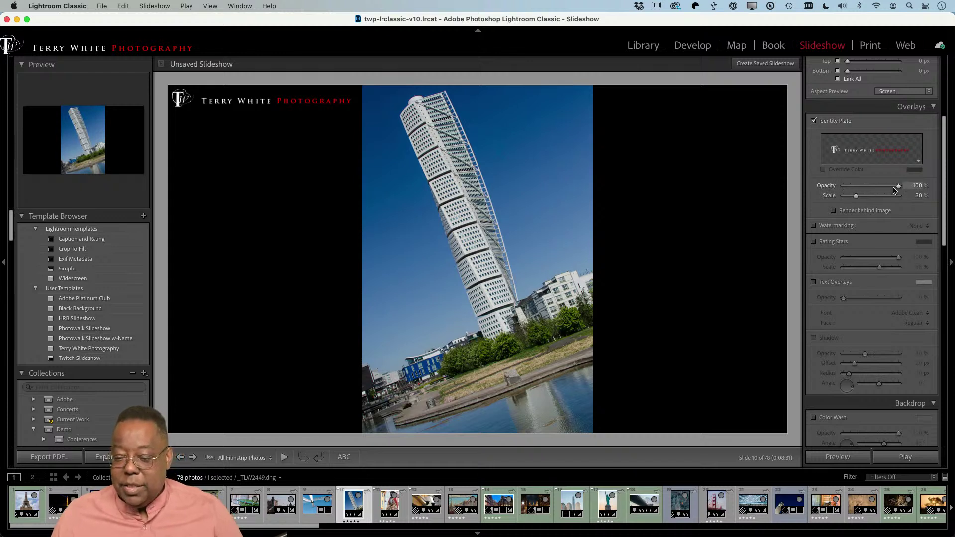
{"action": "mouse_move", "coordinate": [899, 188]}
{"action": "left_mouse_down"}
{"action": "mouse_move", "coordinate": [853, 189]}
{"action": "mouse_move", "coordinate": [899, 187]}
{"action": "left_mouse_up"}
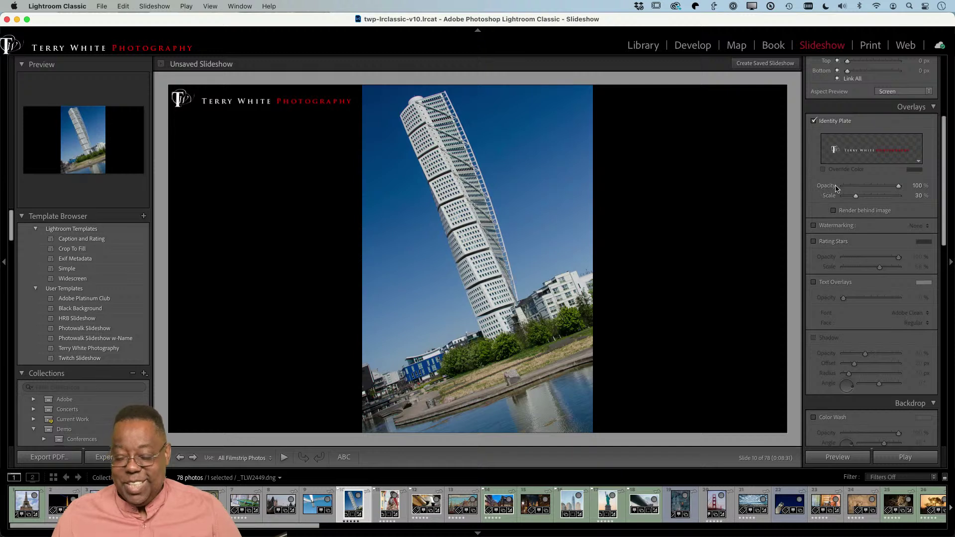
{"action": "left_click", "coordinate": [814, 122]}
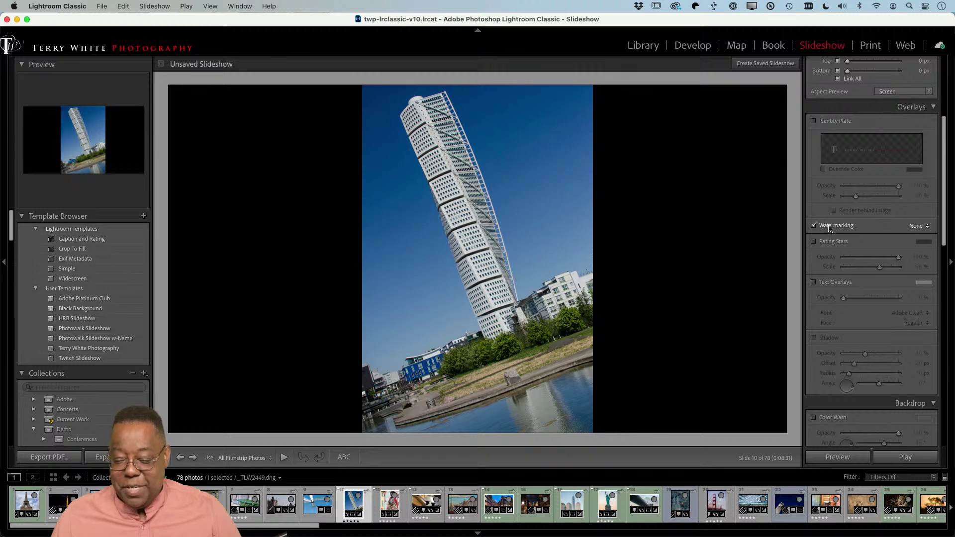
Step: Try the TWP Stamp 70 watermark, check it on the Ferris wheel photo, and turn Watermarking off
{"action": "left_click", "coordinate": [927, 227]}
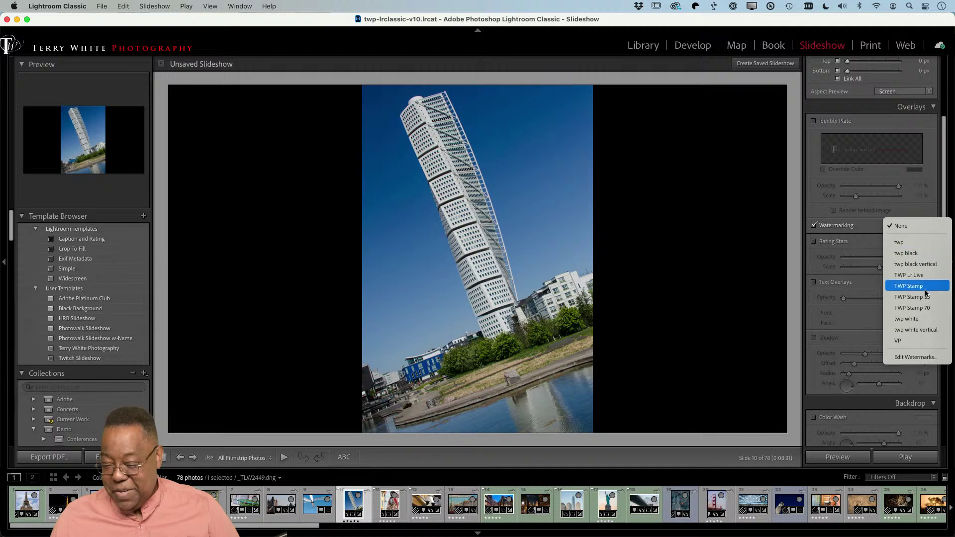
{"action": "left_click", "coordinate": [919, 308]}
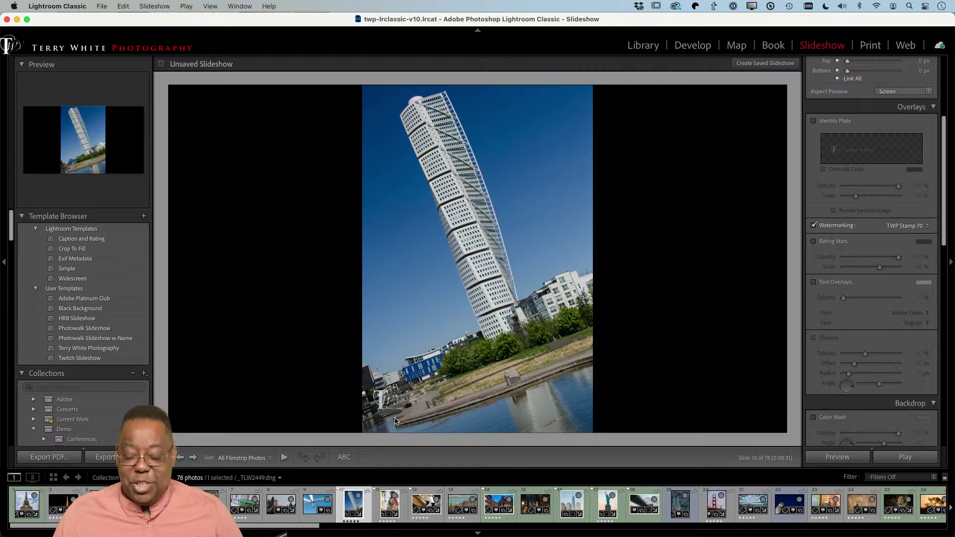
{"action": "left_click", "coordinate": [309, 504]}
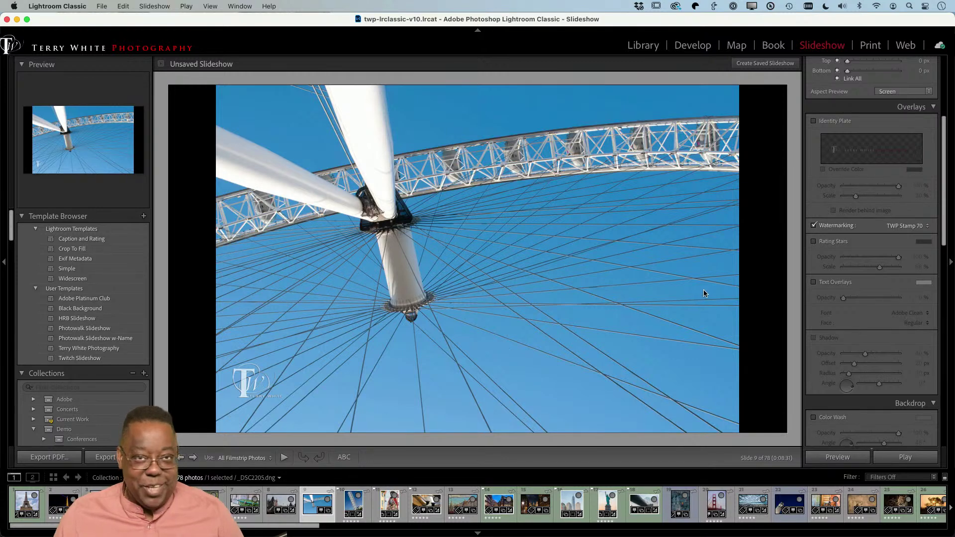
{"action": "left_click", "coordinate": [815, 226]}
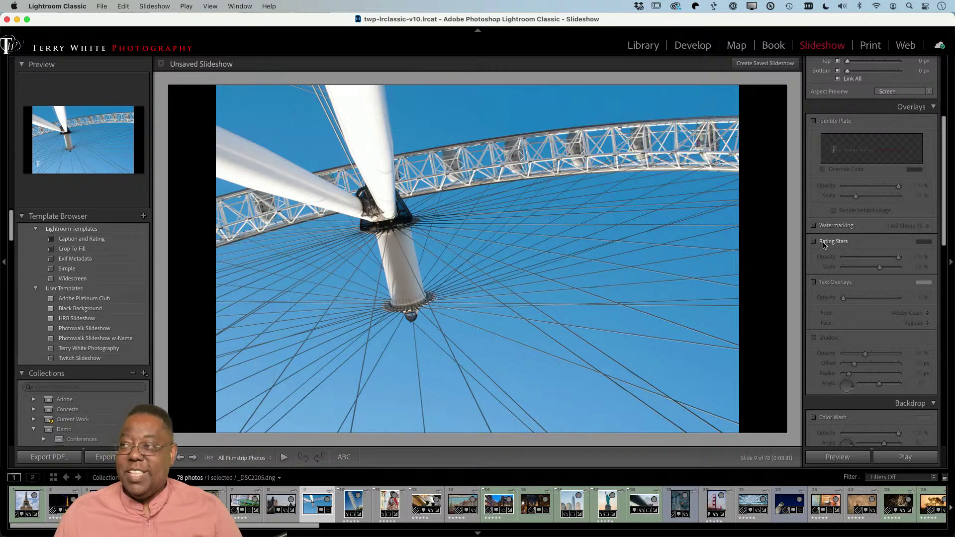
Step: Try Text Overlays on the slides and turn the option off
{"action": "scroll", "coordinate": [824, 245], "scroll_direction": "up", "scroll_amount": 1}
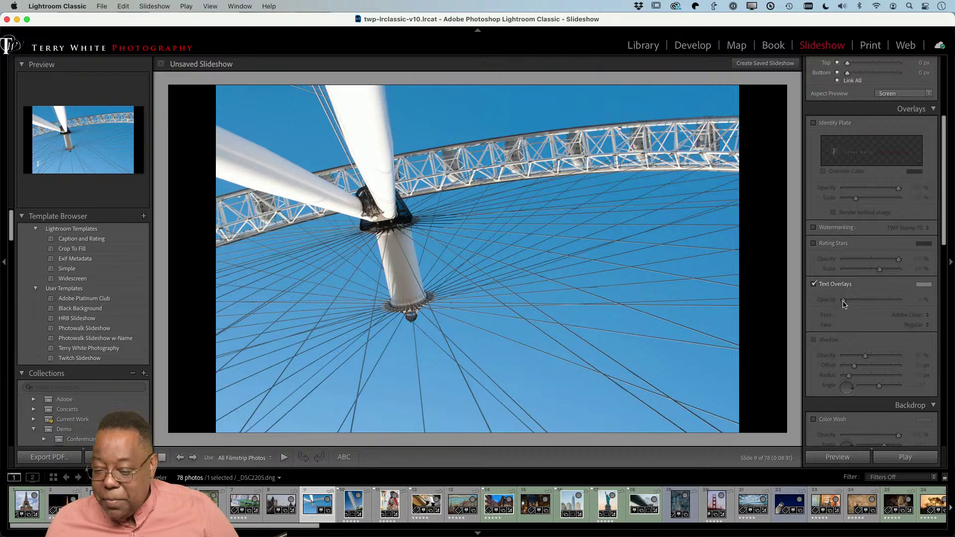
{"action": "scroll", "coordinate": [845, 303], "scroll_direction": "down", "scroll_amount": 1}
{"action": "left_click", "coordinate": [828, 285]}
Step: Turn on Color Wash for the slide backdrop and try light grey, black and white as its color
{"action": "scroll", "coordinate": [865, 324], "scroll_direction": "down", "scroll_amount": 5}
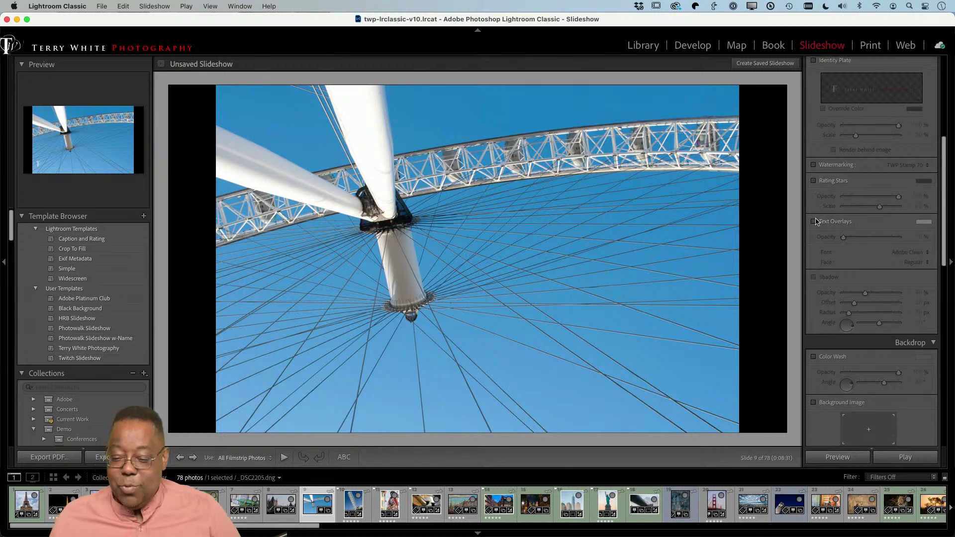
{"action": "scroll", "coordinate": [864, 359], "scroll_direction": "down", "scroll_amount": 1}
{"action": "scroll", "coordinate": [864, 360], "scroll_direction": "down", "scroll_amount": 5}
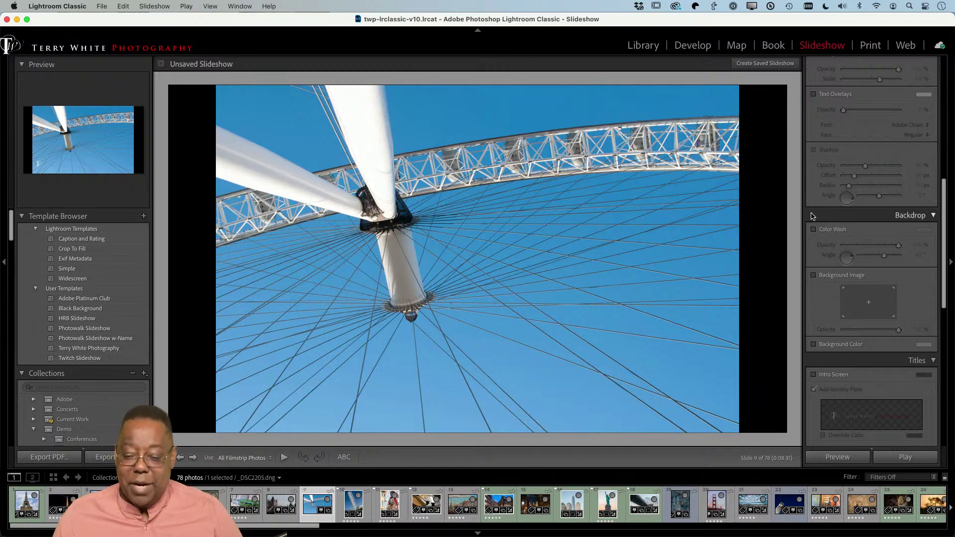
{"action": "left_click", "coordinate": [819, 231]}
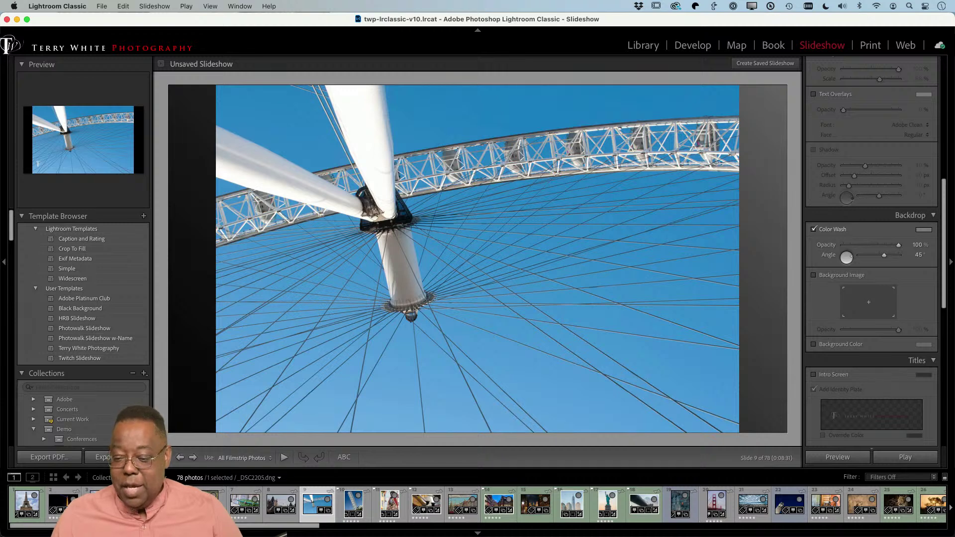
{"action": "left_click", "coordinate": [923, 230]}
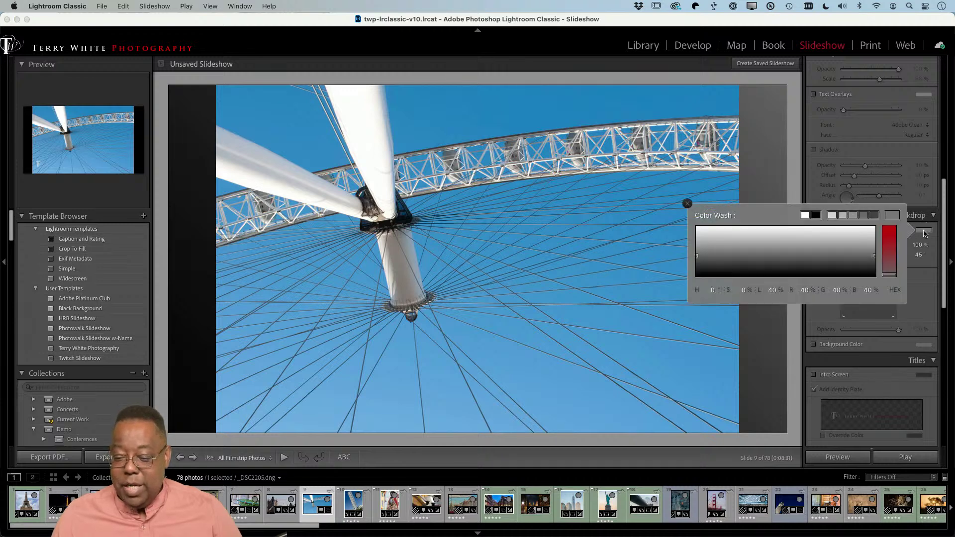
{"action": "left_click", "coordinate": [812, 235]}
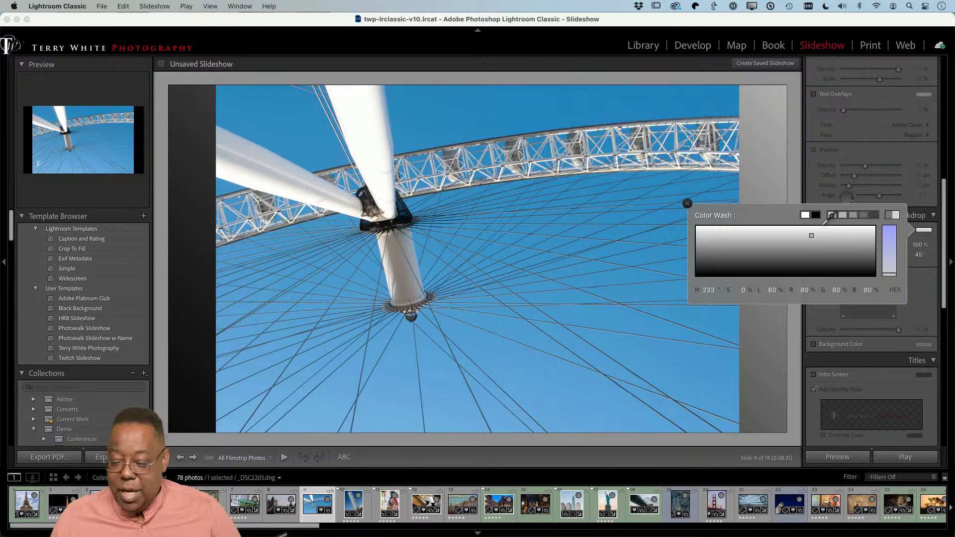
{"action": "left_click", "coordinate": [815, 215]}
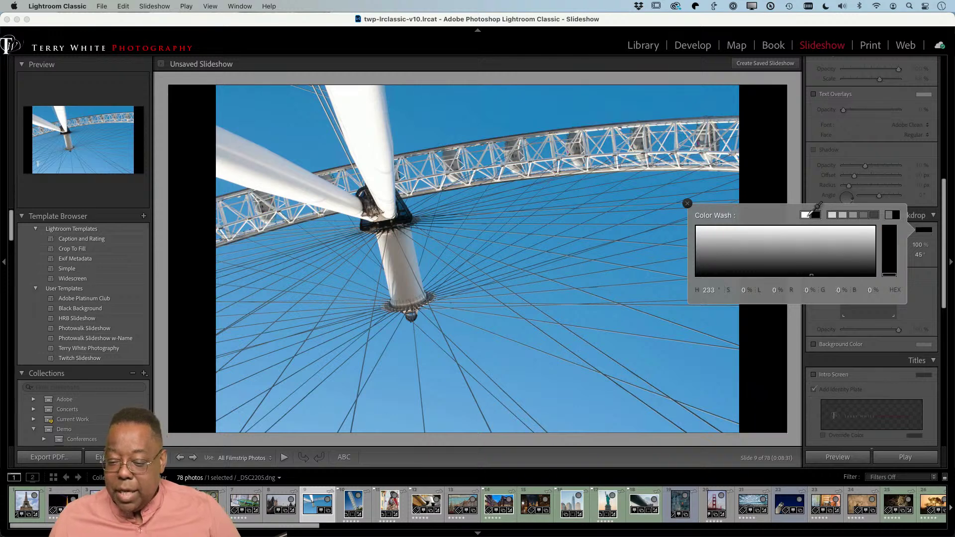
{"action": "left_click", "coordinate": [805, 215]}
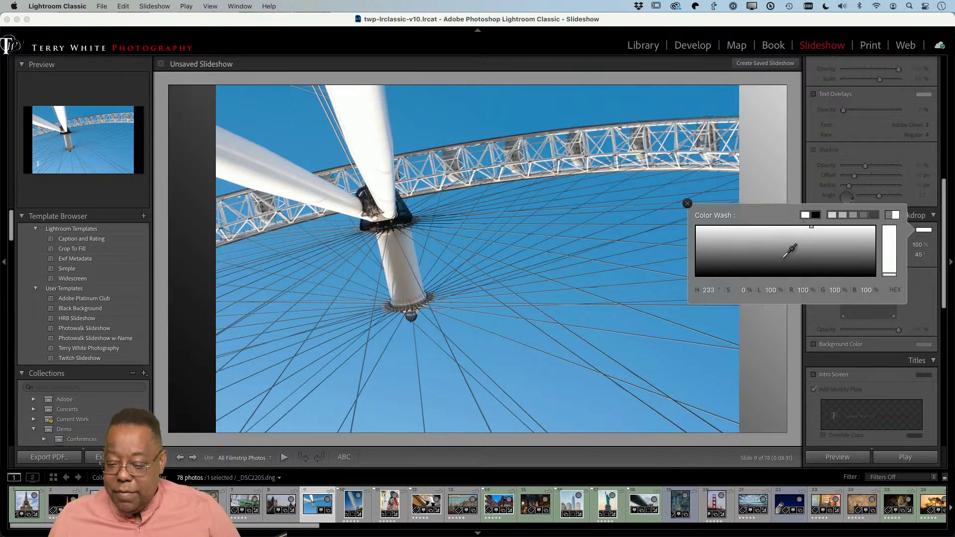
Step: Try a saturated blue Color Wash and change it to a very pale pink
{"action": "left_click_drag", "start_coordinate": [788, 252], "coordinate": [900, 205]}
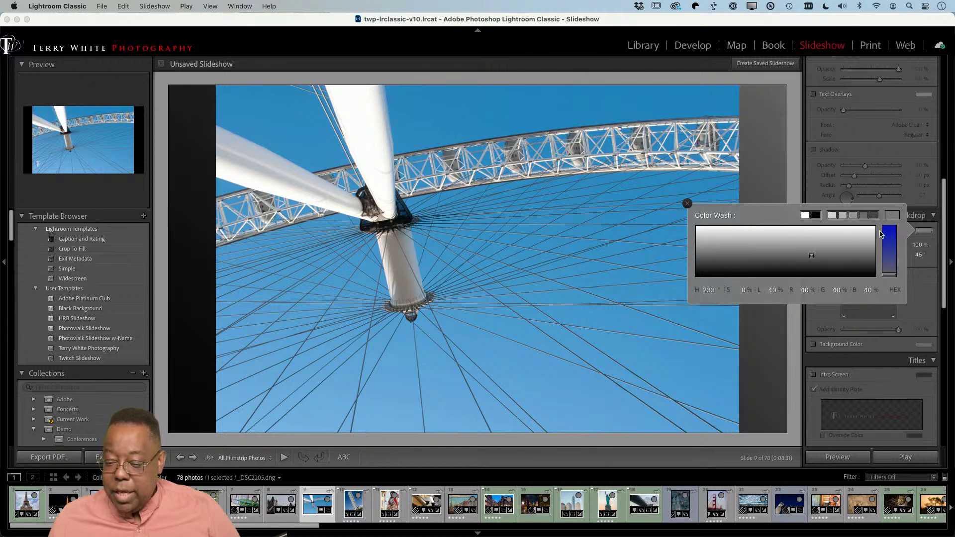
{"action": "left_click_drag", "start_coordinate": [889, 256], "coordinate": [891, 241]}
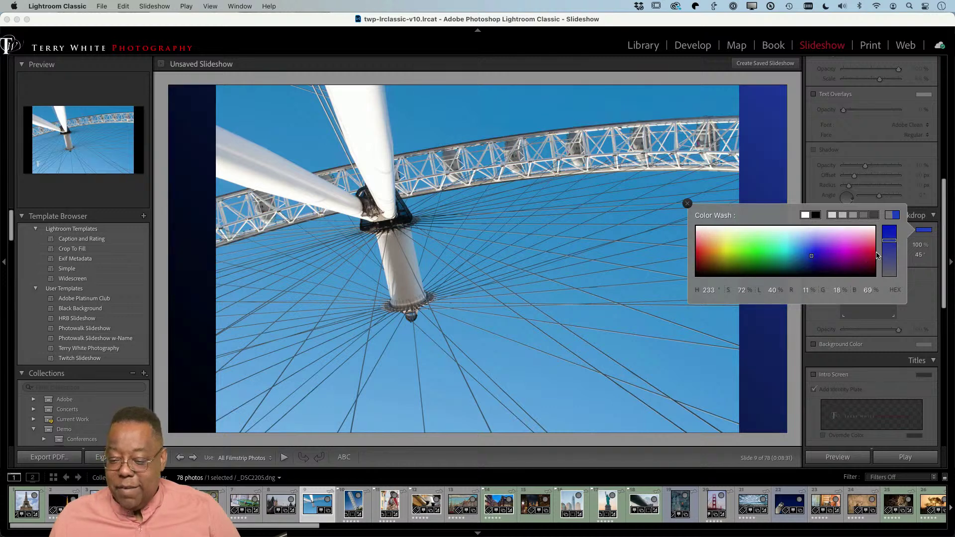
{"action": "left_click", "coordinate": [865, 229]}
{"action": "left_click_drag", "start_coordinate": [867, 227], "coordinate": [875, 228]}
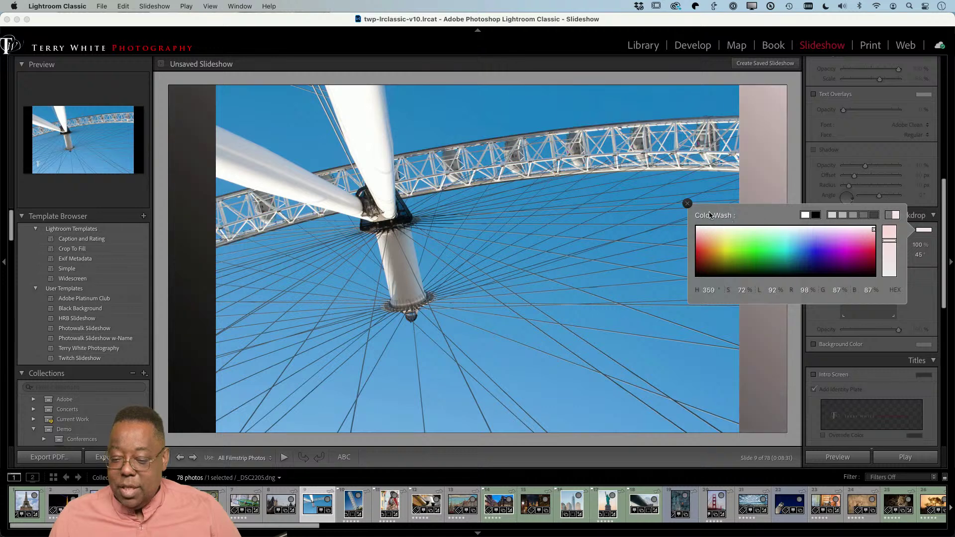
{"action": "left_click", "coordinate": [688, 204]}
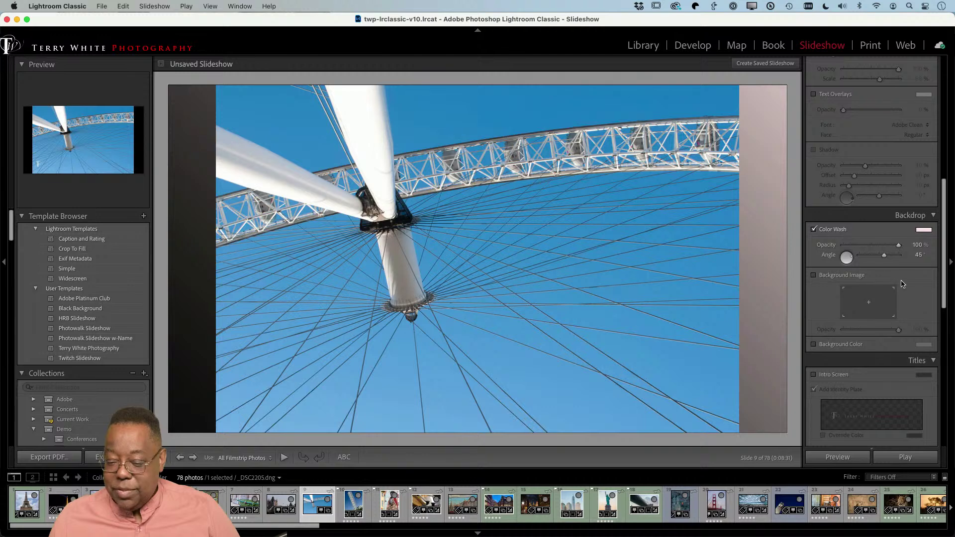
Step: Try a Color Wash angle of 97° and an opacity of 91%, and turn Color Wash off
{"action": "left_click_drag", "start_coordinate": [852, 259], "coordinate": [848, 252]}
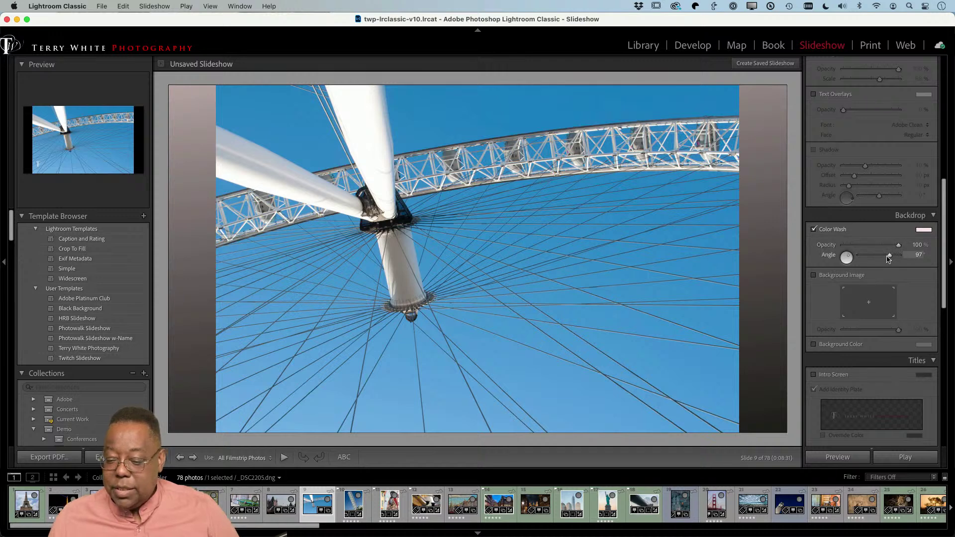
{"action": "mouse_move", "coordinate": [897, 246]}
{"action": "left_mouse_down"}
{"action": "mouse_move", "coordinate": [846, 247]}
{"action": "mouse_move", "coordinate": [895, 246]}
{"action": "left_mouse_up"}
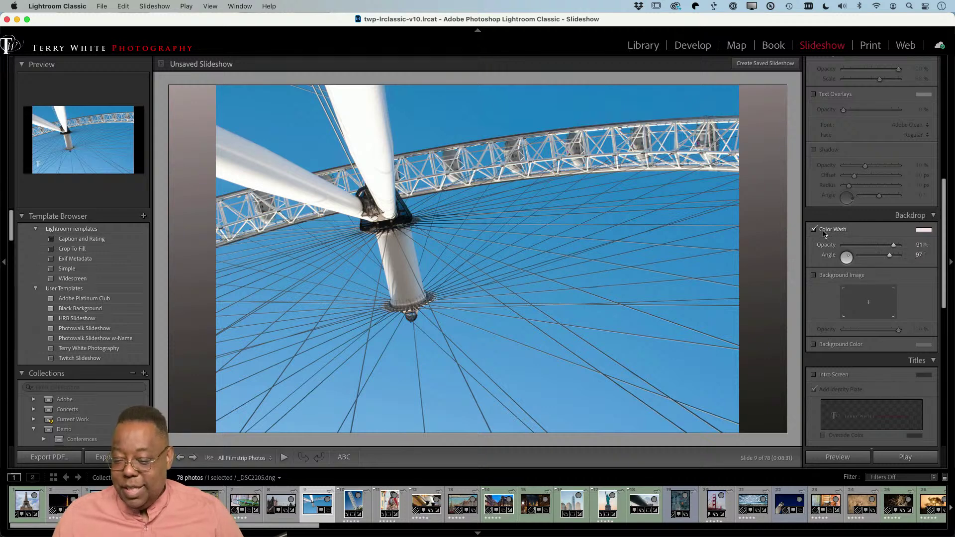
{"action": "left_click", "coordinate": [823, 231]}
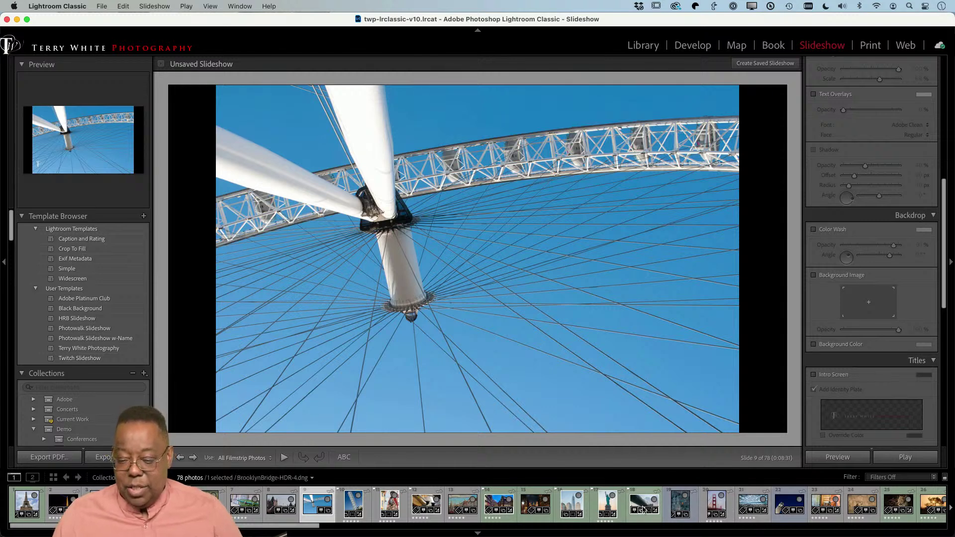
Step: Try BrooklynBridge-HDR-4.dng as the slides' Background Image, lower its opacity to 42% and 32%, and turn the image off
{"action": "left_click_drag", "start_coordinate": [644, 506], "coordinate": [858, 312]}
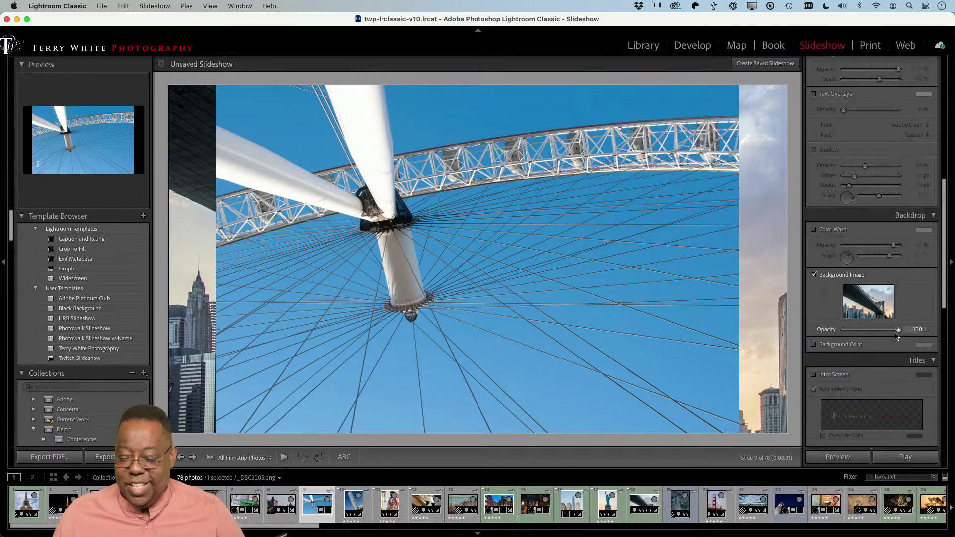
{"action": "left_click_drag", "start_coordinate": [898, 330], "coordinate": [866, 345]}
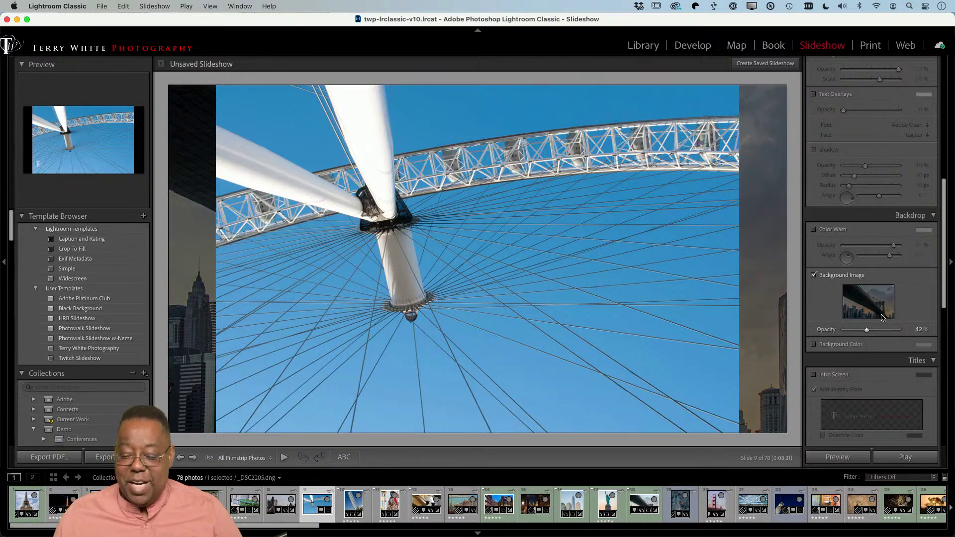
{"action": "left_click_drag", "start_coordinate": [867, 329], "coordinate": [861, 333]}
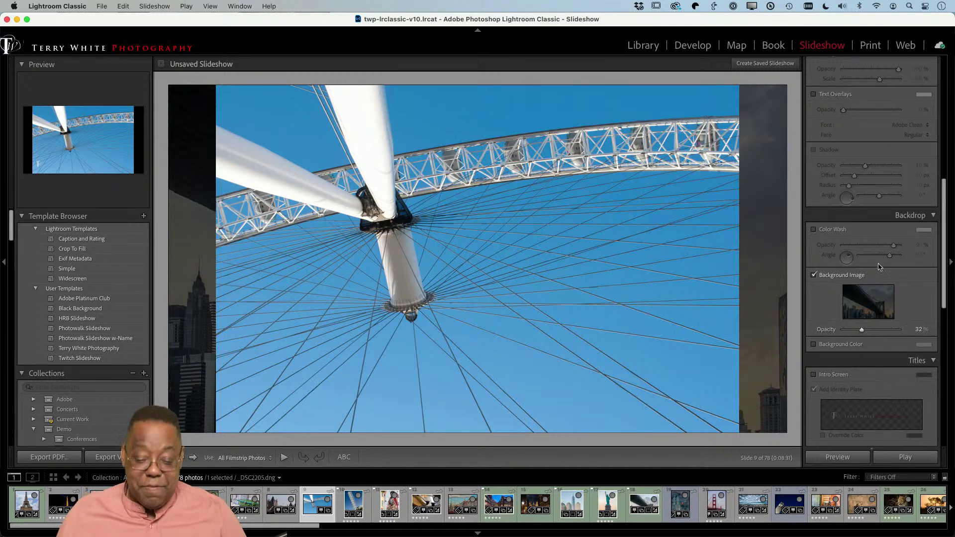
{"action": "left_click", "coordinate": [814, 275]}
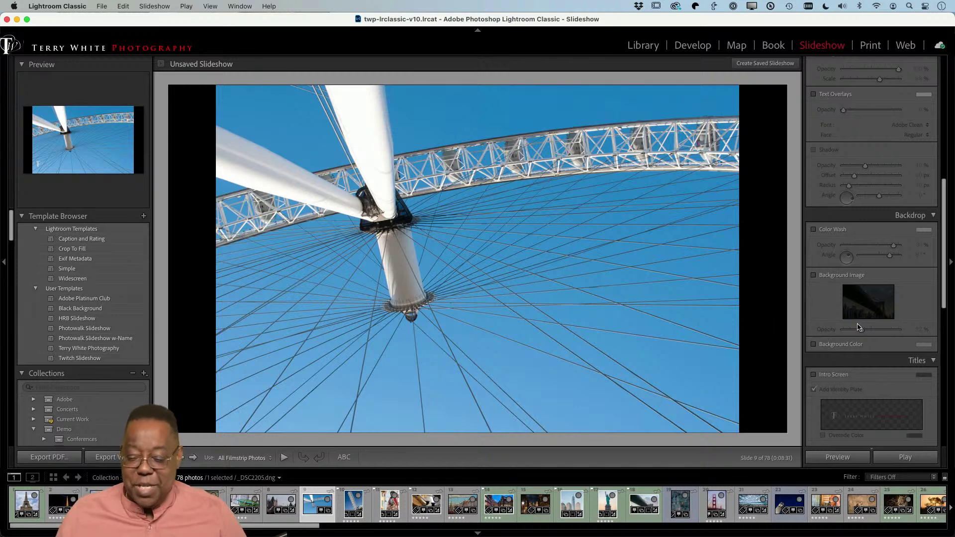
{"action": "scroll", "coordinate": [859, 326], "scroll_direction": "down", "scroll_amount": 4}
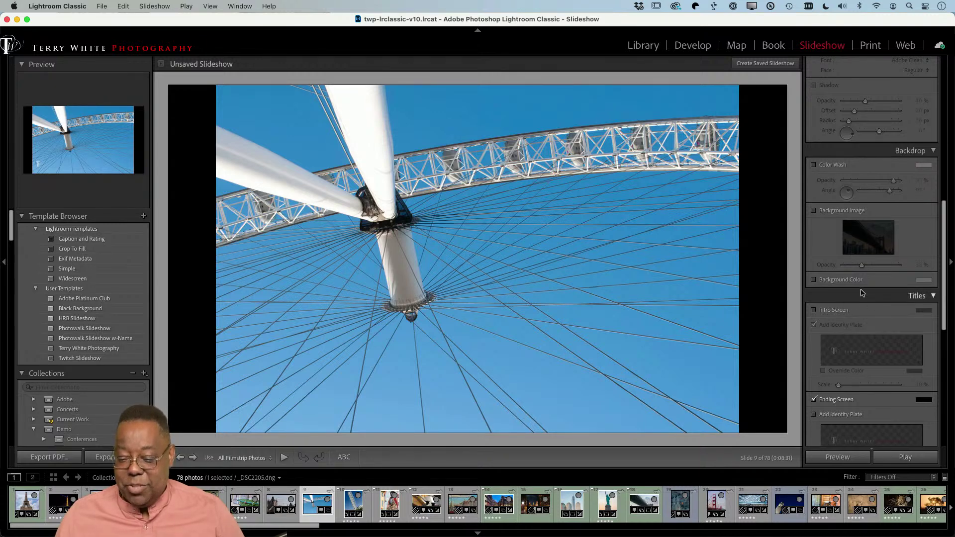
{"action": "scroll", "coordinate": [864, 292], "scroll_direction": "down", "scroll_amount": 1}
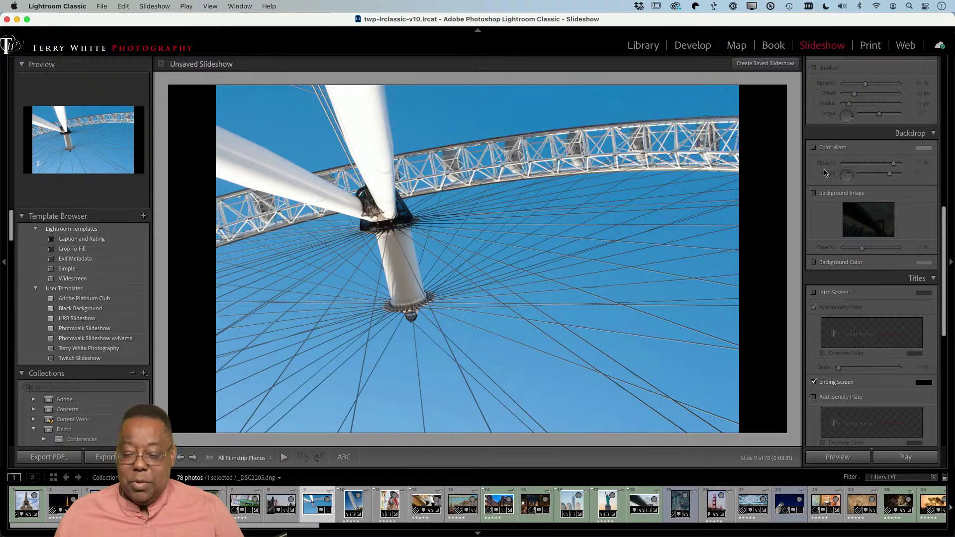
Step: Turn on Background Color for the slide backdrop and try white, magenta pink and bright green as its color
{"action": "left_click", "coordinate": [814, 262]}
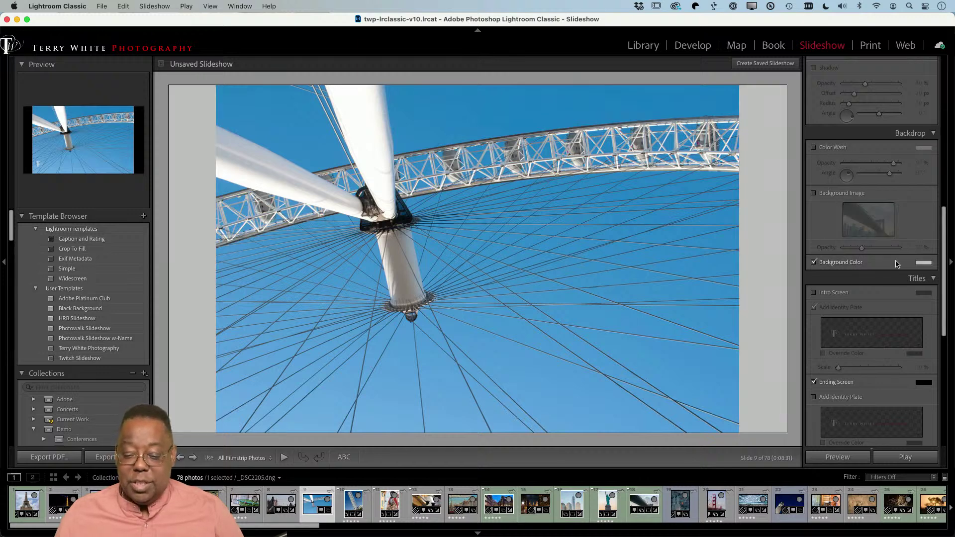
{"action": "left_click", "coordinate": [922, 263]}
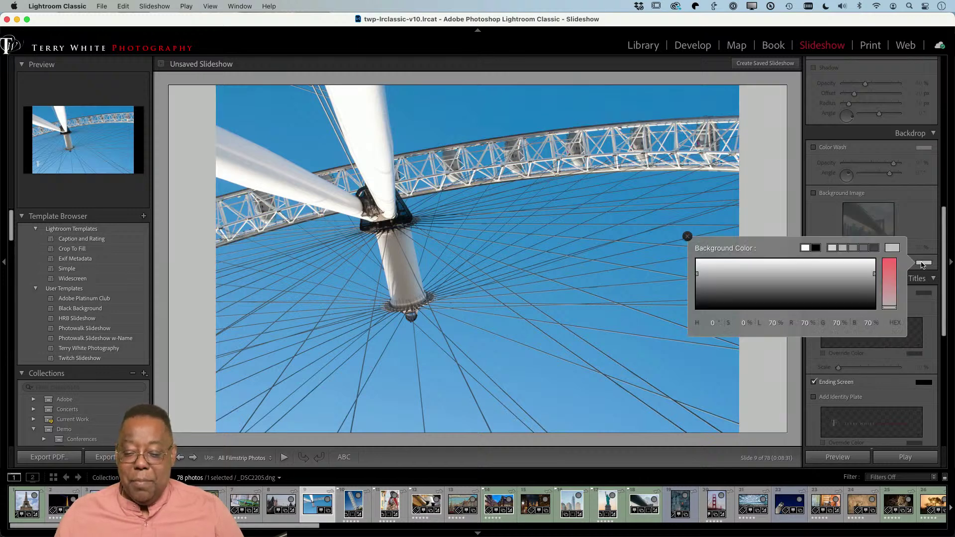
{"action": "left_click", "coordinate": [851, 259]}
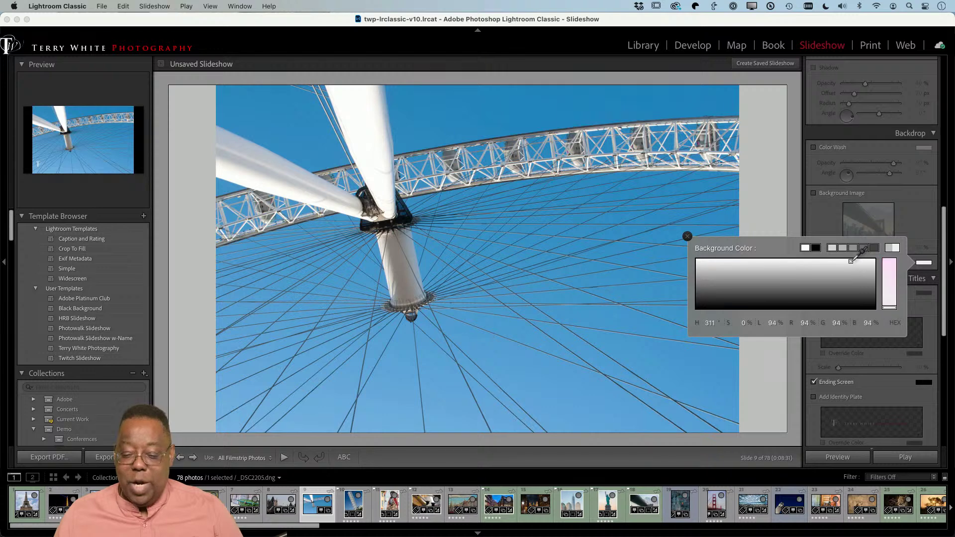
{"action": "left_click", "coordinate": [891, 277]}
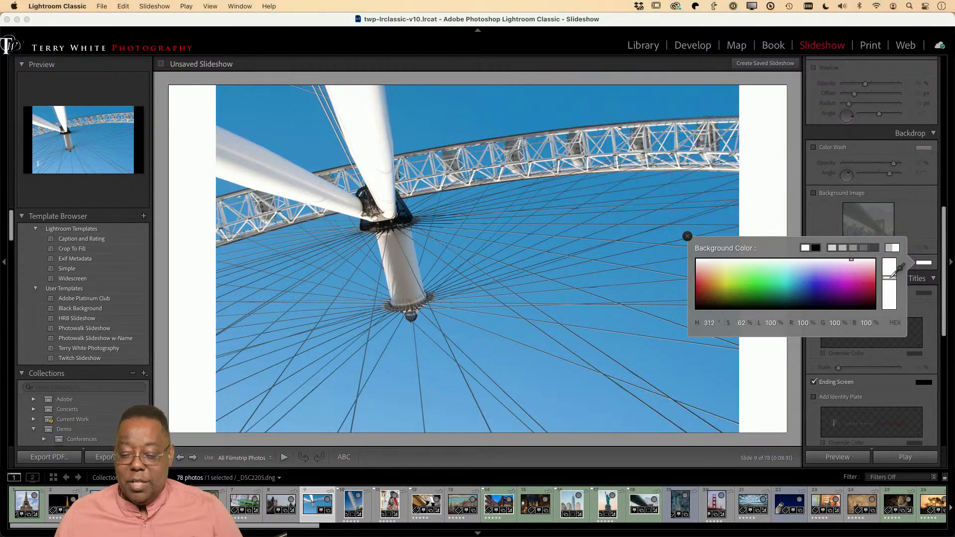
{"action": "left_click", "coordinate": [860, 283]}
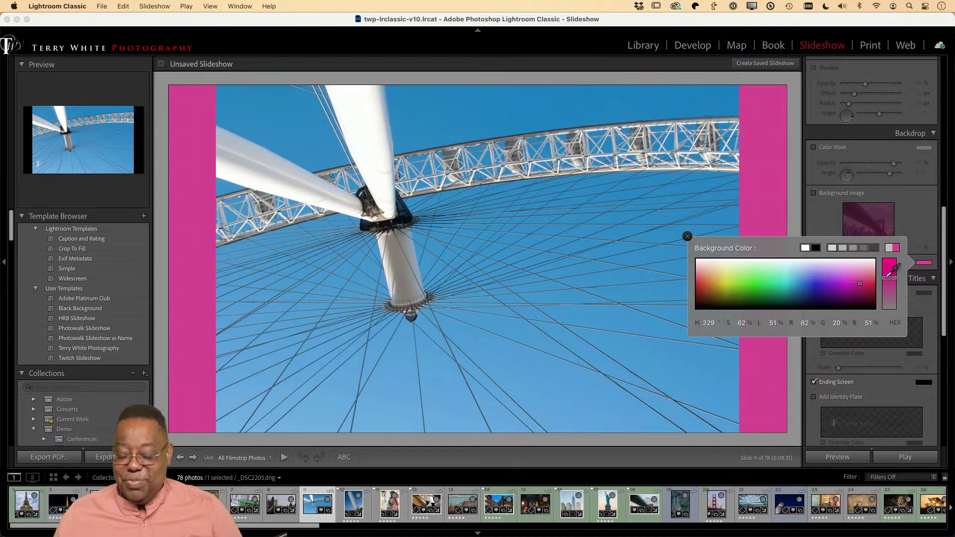
{"action": "left_click", "coordinate": [747, 279]}
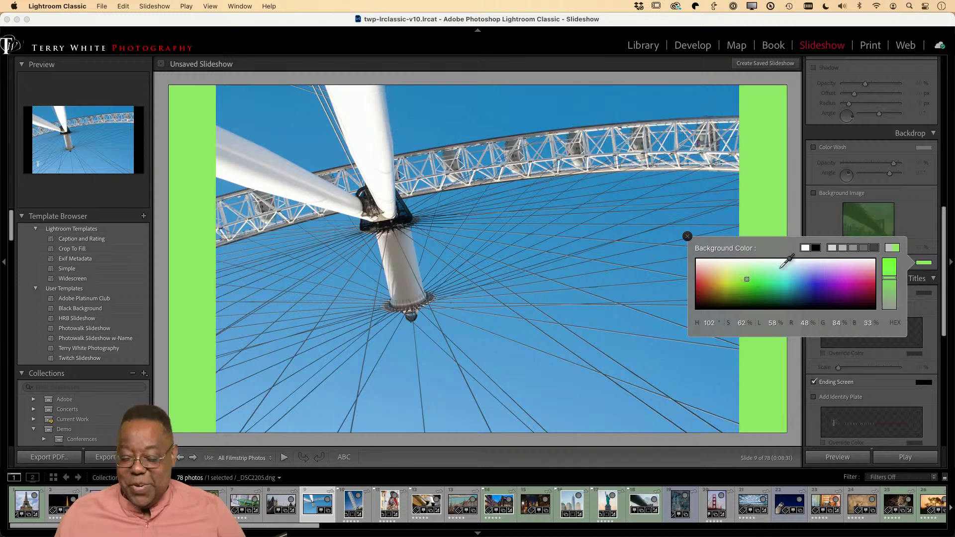
Step: Try black and a very light grey as the Background Color, and turn Background Color off
{"action": "left_click", "coordinate": [816, 248]}
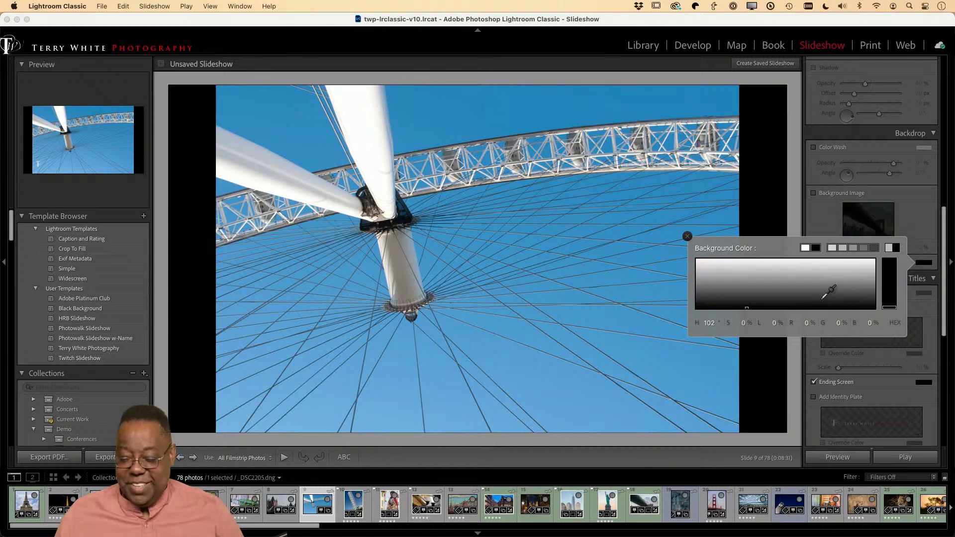
{"action": "left_click", "coordinate": [846, 263]}
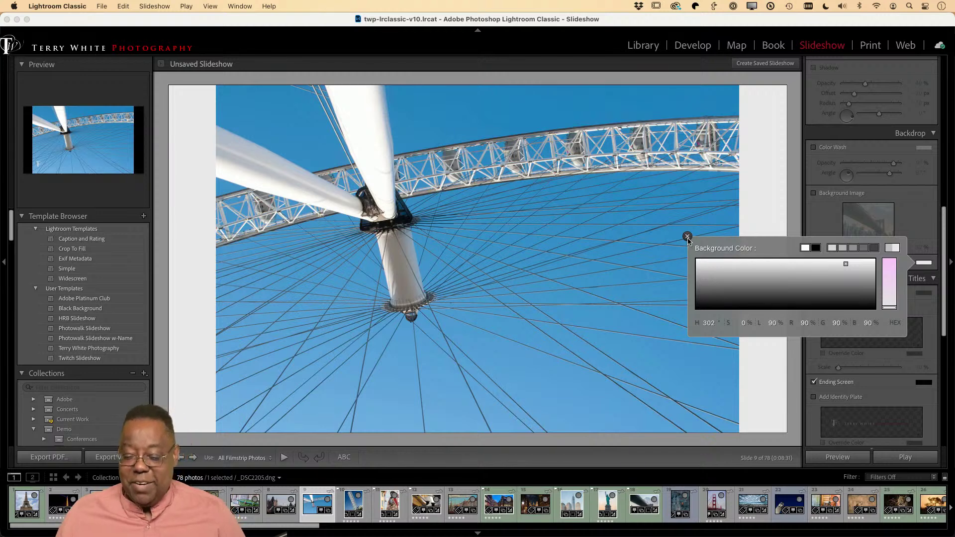
{"action": "left_click", "coordinate": [688, 237]}
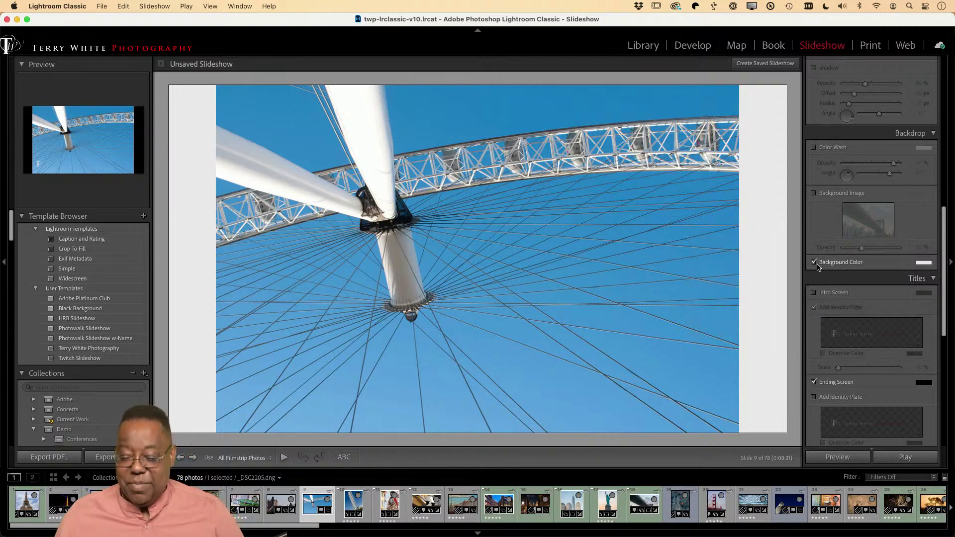
{"action": "left_click", "coordinate": [816, 263]}
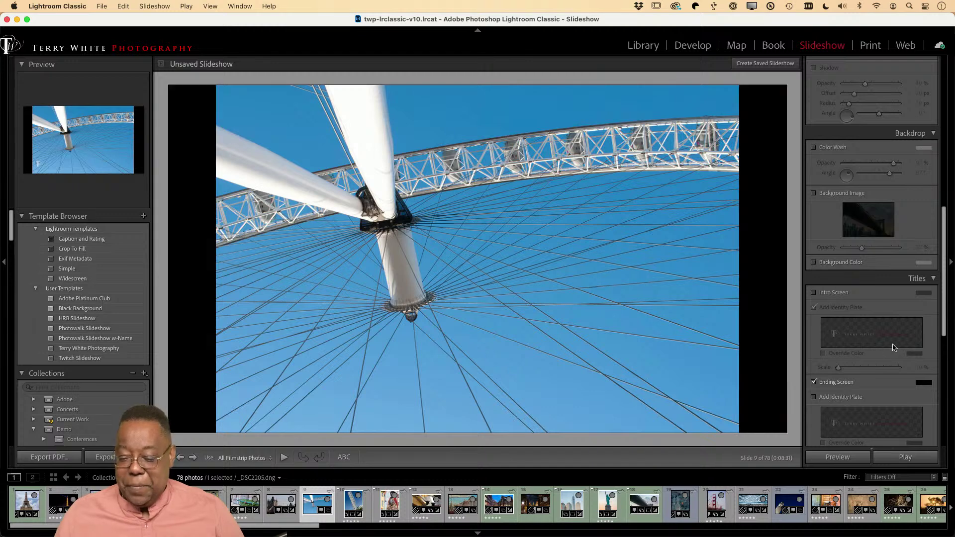
Step: Turn on the Intro Screen with its identity plate and set the plate's scale to 66%
{"action": "scroll", "coordinate": [892, 343], "scroll_direction": "down", "scroll_amount": 5}
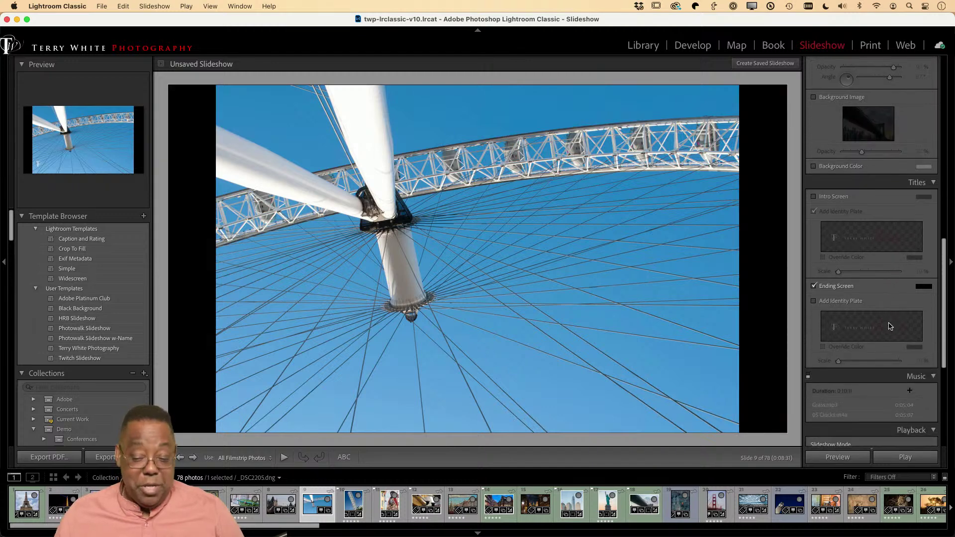
{"action": "scroll", "coordinate": [891, 326], "scroll_direction": "down", "scroll_amount": 1}
{"action": "scroll", "coordinate": [893, 311], "scroll_direction": "down", "scroll_amount": 2}
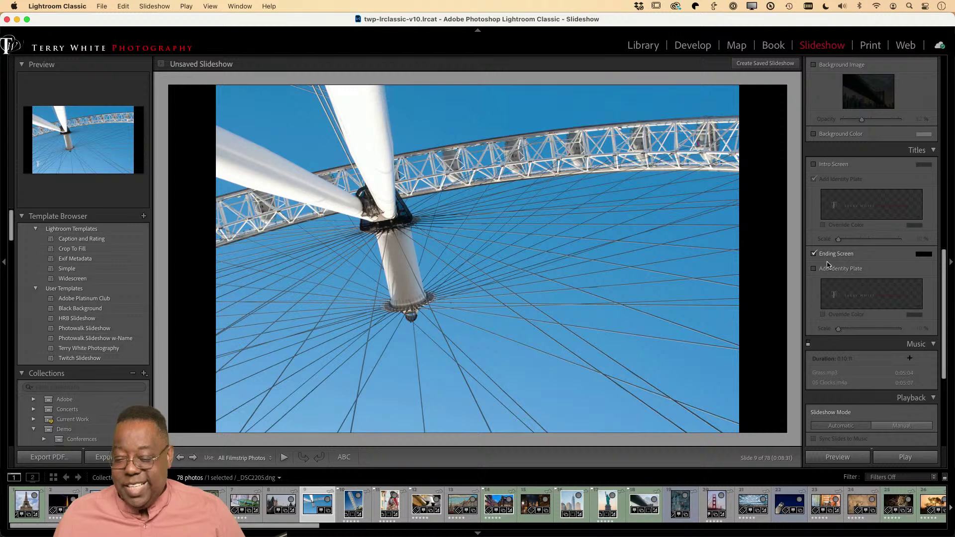
{"action": "left_click", "coordinate": [813, 164]}
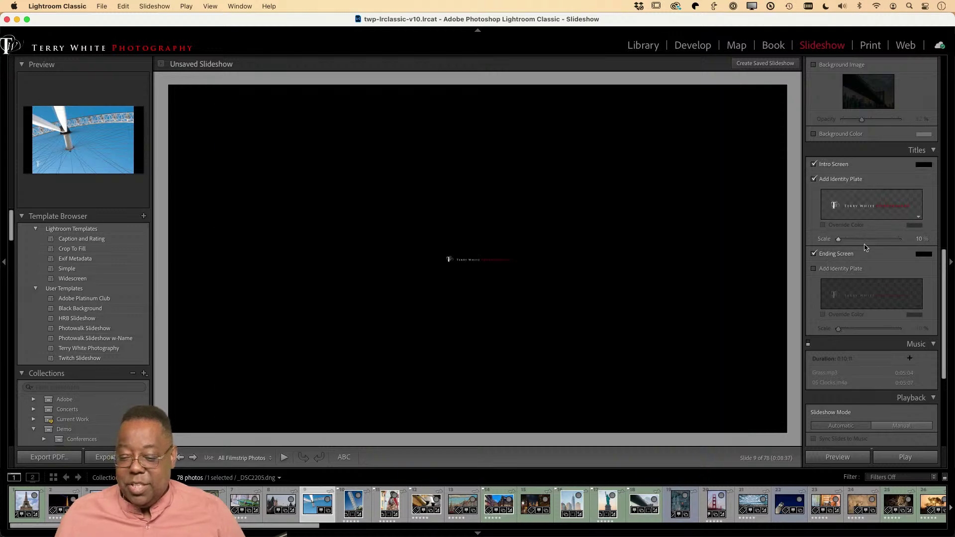
{"action": "left_click_drag", "start_coordinate": [839, 240], "coordinate": [877, 242]}
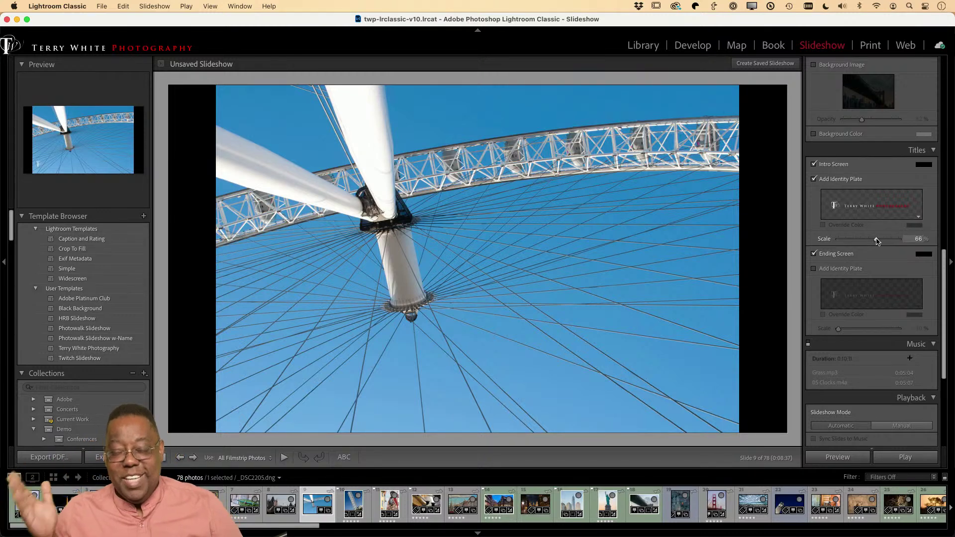
Step: Add an identity plate to the Ending Screen and set its scale to 66%
{"action": "scroll", "coordinate": [819, 300], "scroll_direction": "down", "scroll_amount": 1}
{"action": "left_click", "coordinate": [815, 257]}
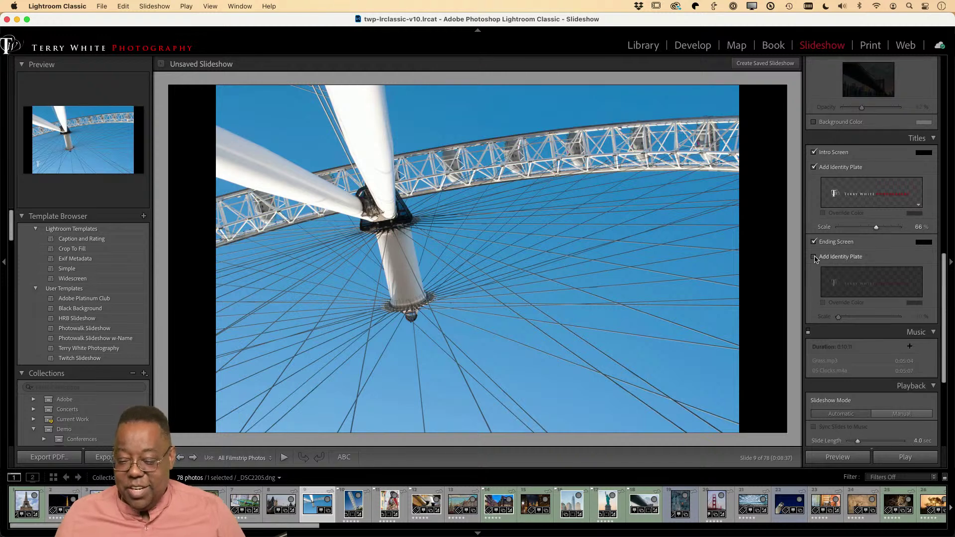
{"action": "left_click_drag", "start_coordinate": [839, 316], "coordinate": [878, 320]}
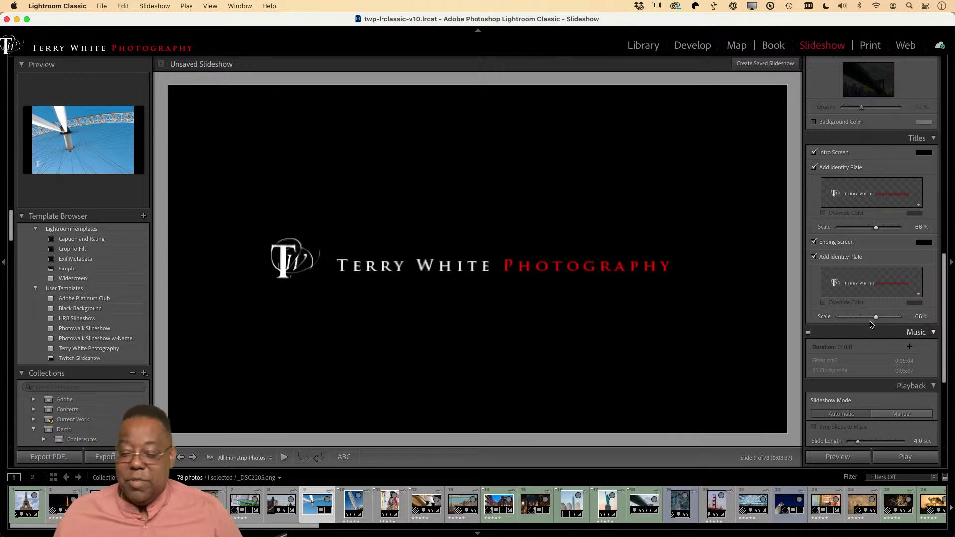
Step: Turn on Music for the slideshow so that its listed tracks are used
{"action": "scroll", "coordinate": [880, 335], "scroll_direction": "down", "scroll_amount": 1}
{"action": "scroll", "coordinate": [879, 335], "scroll_direction": "down", "scroll_amount": 5}
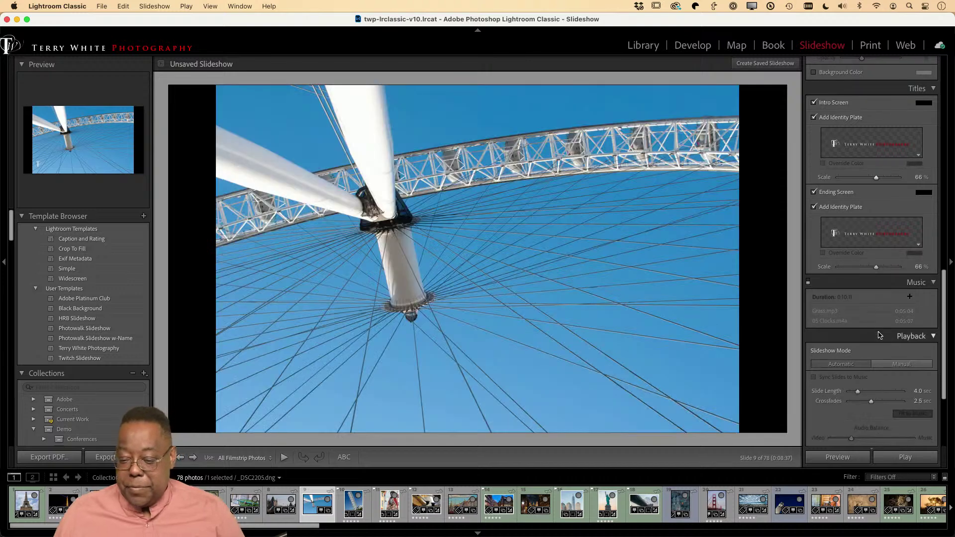
{"action": "scroll", "coordinate": [882, 340], "scroll_direction": "down", "scroll_amount": 4}
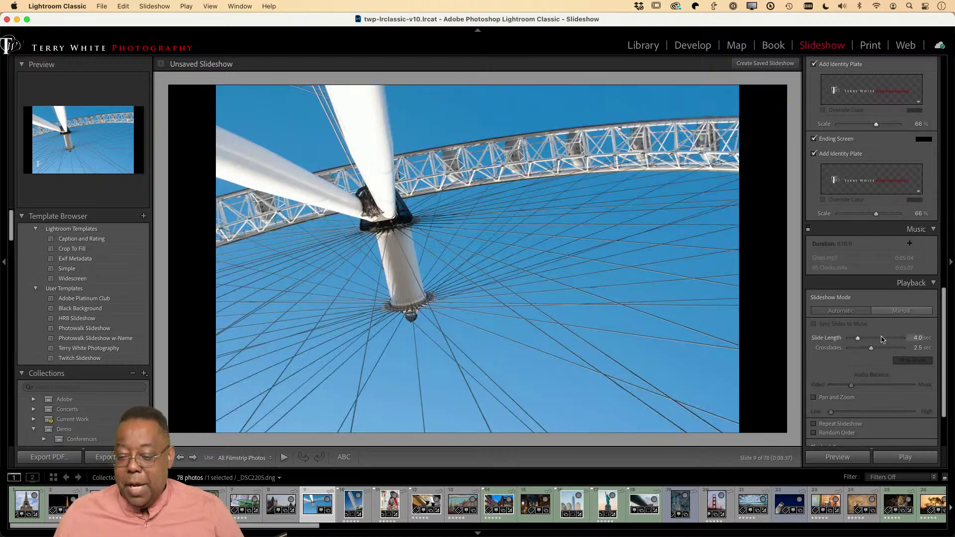
{"action": "scroll", "coordinate": [882, 340], "scroll_direction": "up", "scroll_amount": 2}
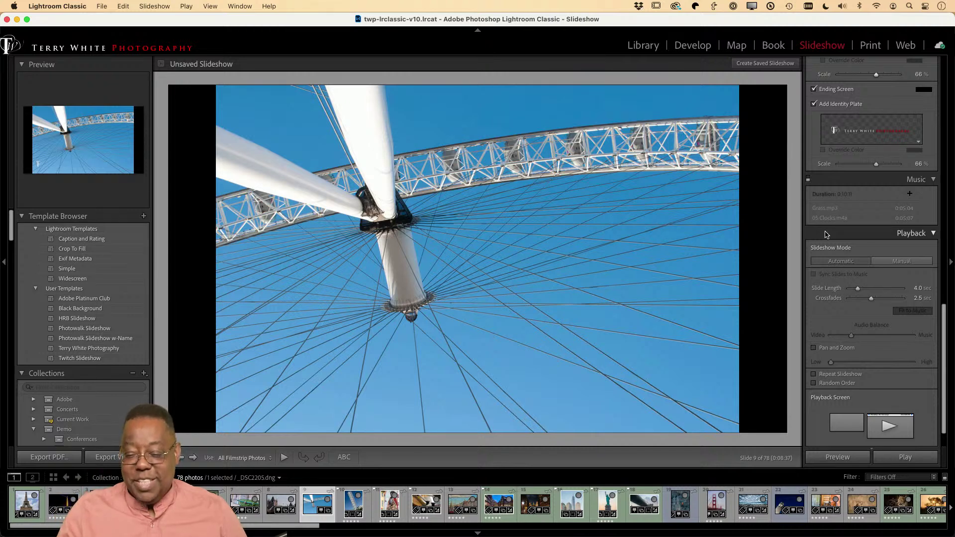
{"action": "scroll", "coordinate": [826, 235], "scroll_direction": "down", "scroll_amount": 1}
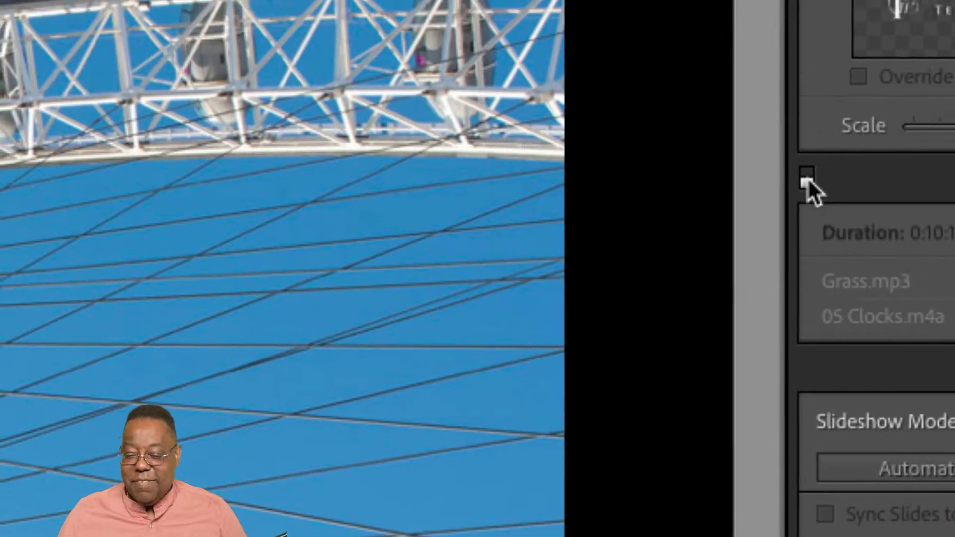
{"action": "left_click", "coordinate": [807, 177]}
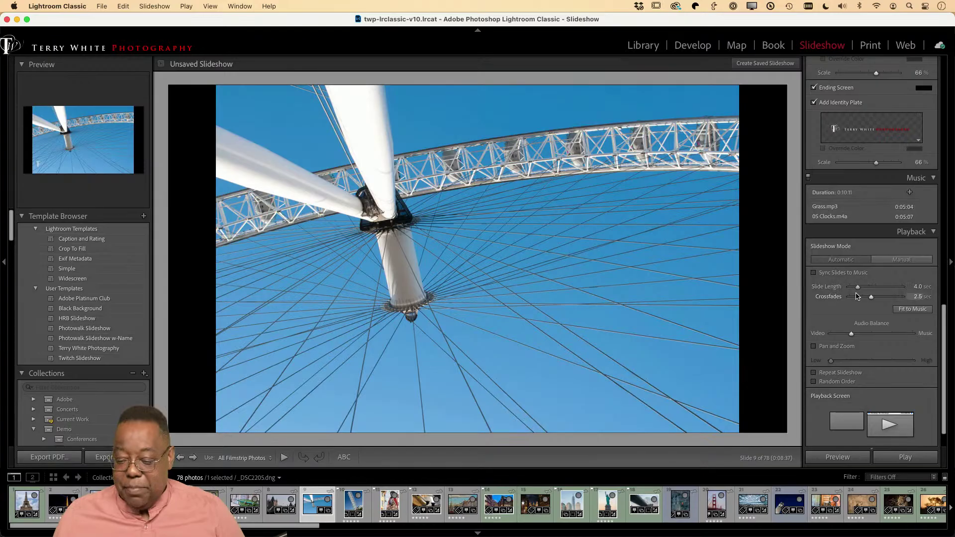
Step: Enable Sync Slides to Music and remove 05 Clocks.m4a from the slideshow's music list
{"action": "scroll", "coordinate": [860, 297], "scroll_direction": "down", "scroll_amount": 2}
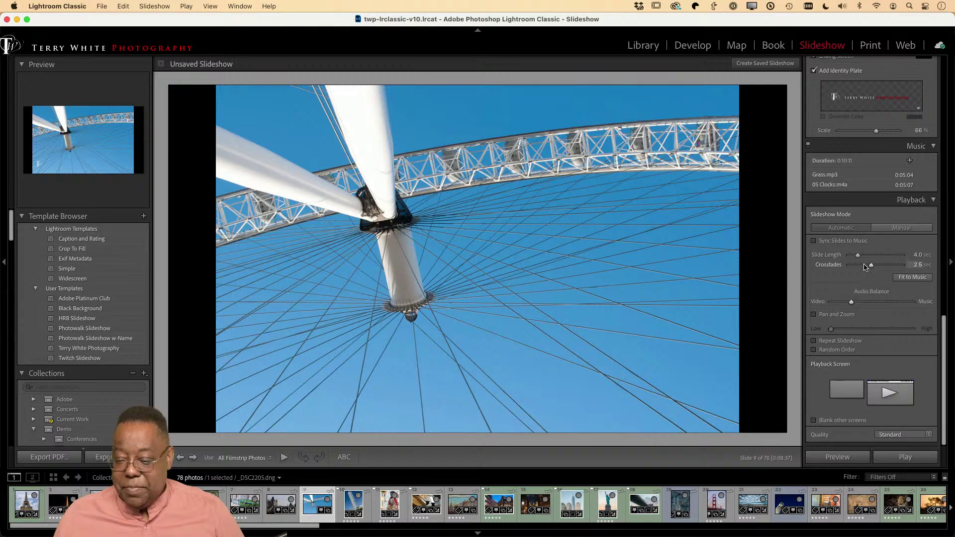
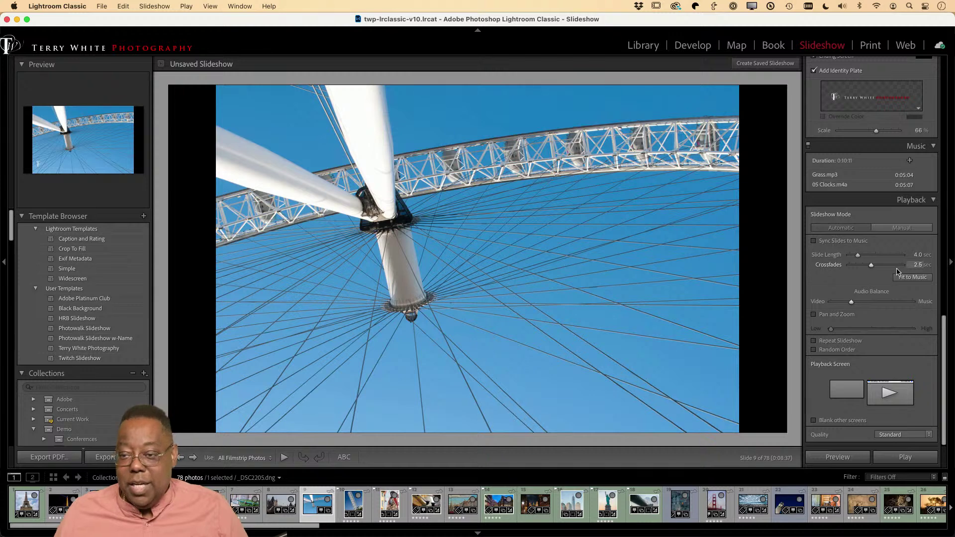
{"action": "left_click", "coordinate": [814, 241]}
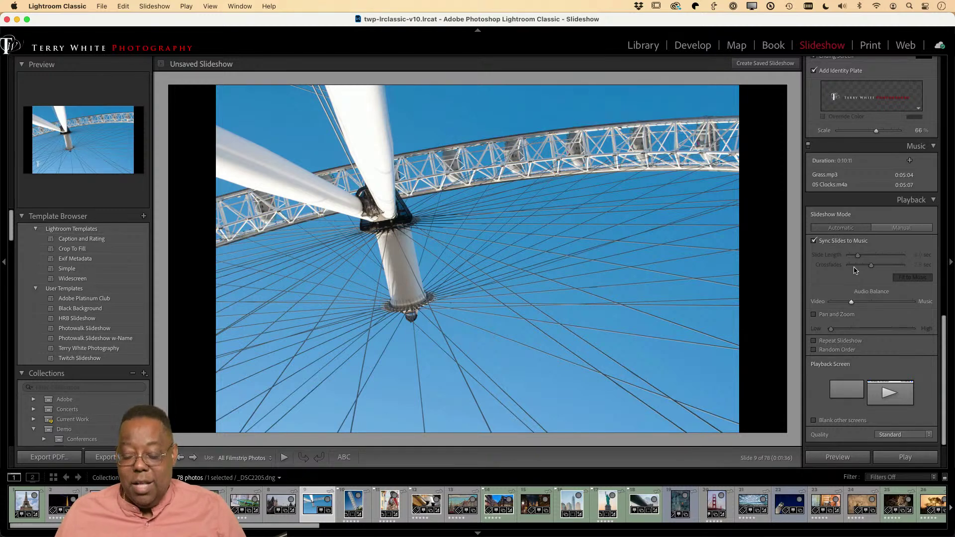
{"action": "left_click", "coordinate": [841, 185]}
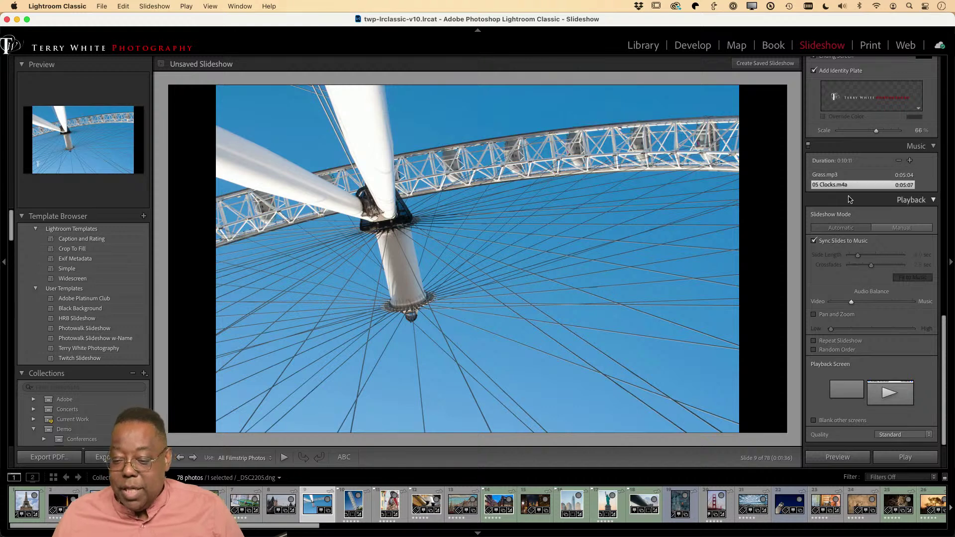
{"action": "left_click", "coordinate": [899, 161]}
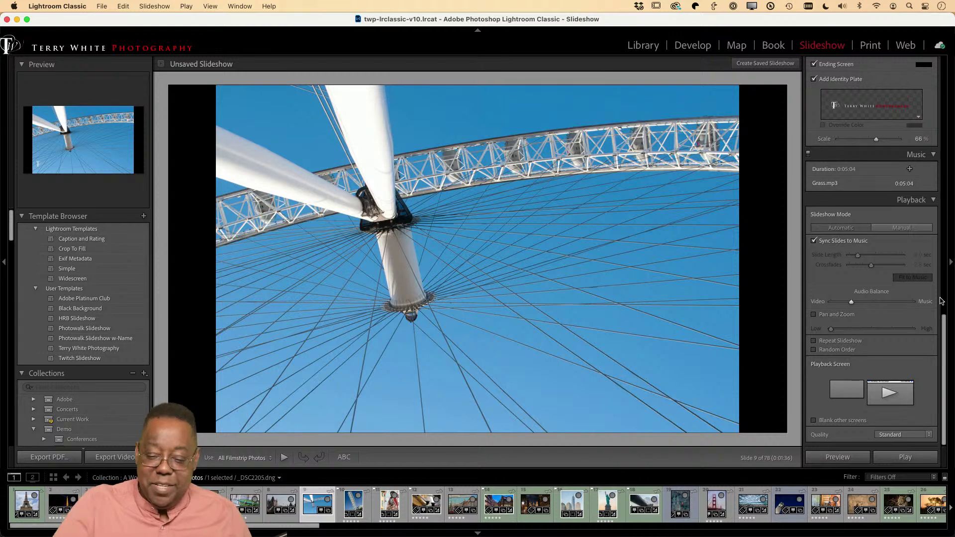
Step: Enable Pan and Zoom and choose the first display as the slideshow's Playback Screen
{"action": "scroll", "coordinate": [902, 347], "scroll_direction": "down", "scroll_amount": 1}
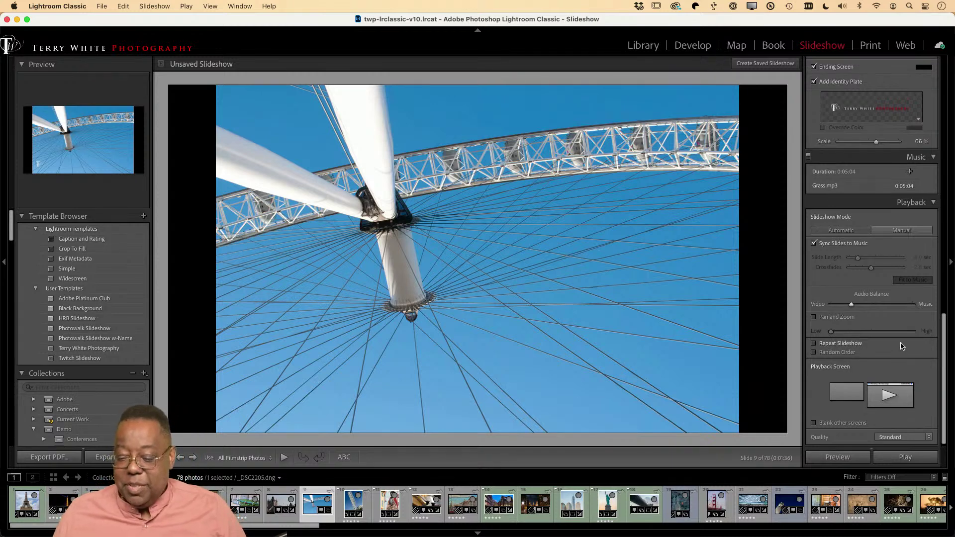
{"action": "scroll", "coordinate": [903, 346], "scroll_direction": "up", "scroll_amount": 1}
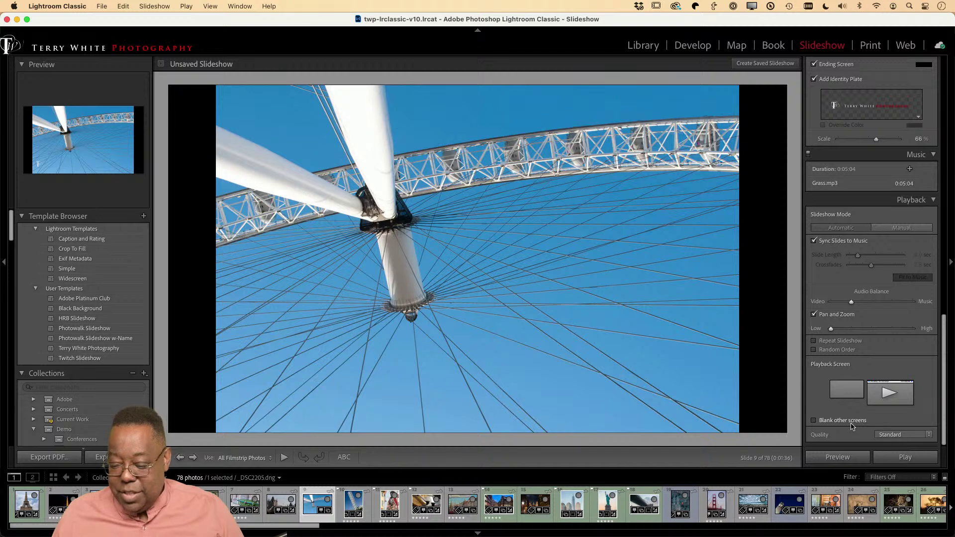
{"action": "left_click", "coordinate": [850, 396]}
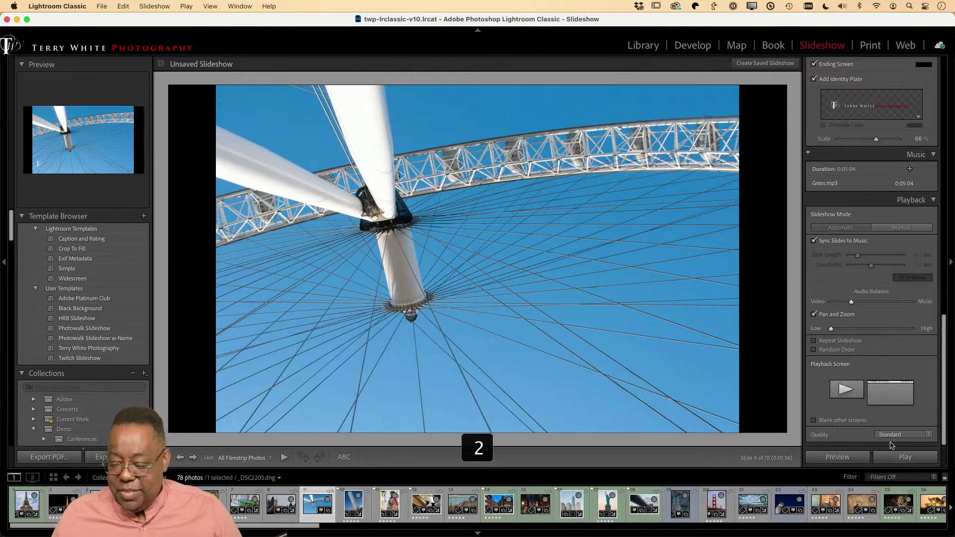
Step: Preview the slideshow within the module, stop it, and replay the preview from the first filmstrip photo
{"action": "left_click", "coordinate": [853, 463]}
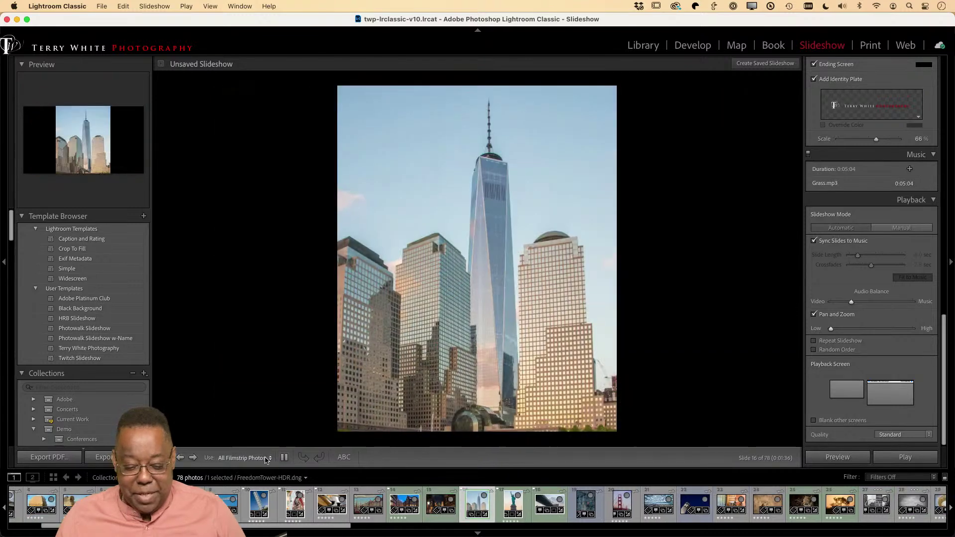
{"action": "left_click", "coordinate": [284, 458]}
{"action": "scroll", "coordinate": [42, 496], "scroll_direction": "left", "scroll_amount": 3}
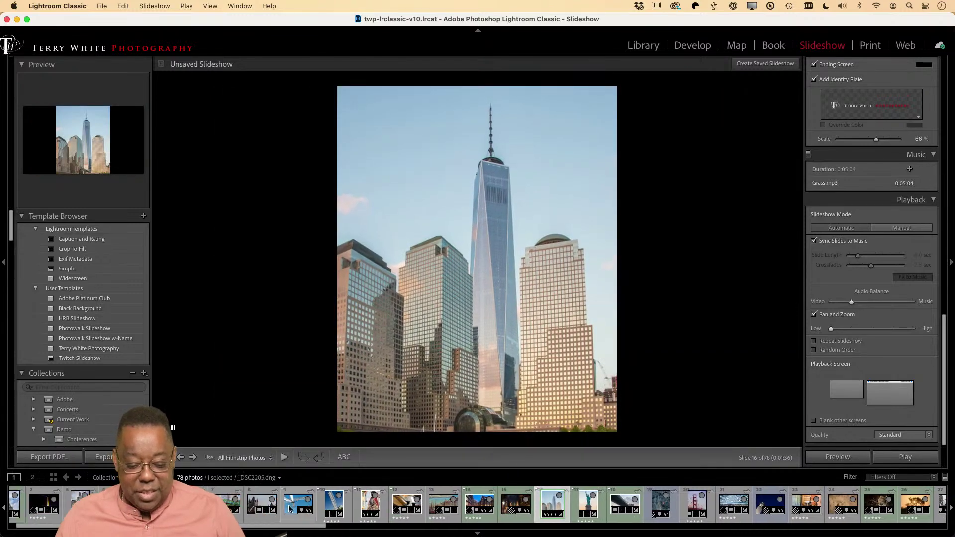
{"action": "left_click", "coordinate": [40, 497]}
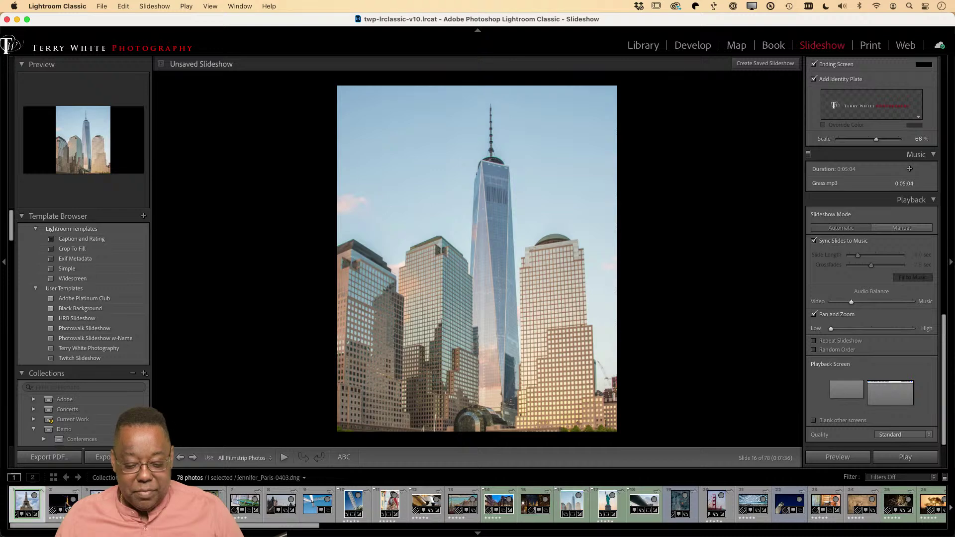
{"action": "left_click", "coordinate": [284, 458]}
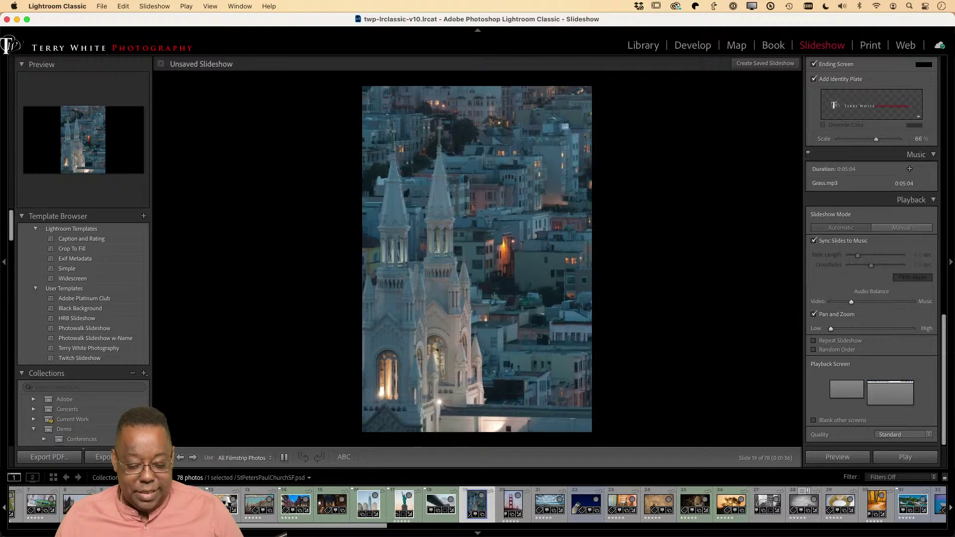
{"action": "key", "text": "Escape"}
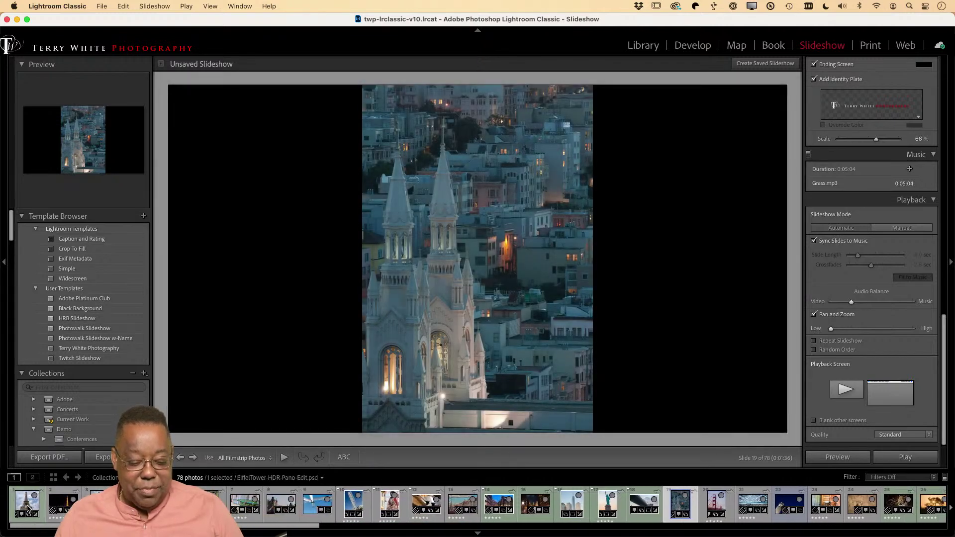
{"action": "left_click", "coordinate": [28, 508]}
{"action": "left_click", "coordinate": [284, 457]}
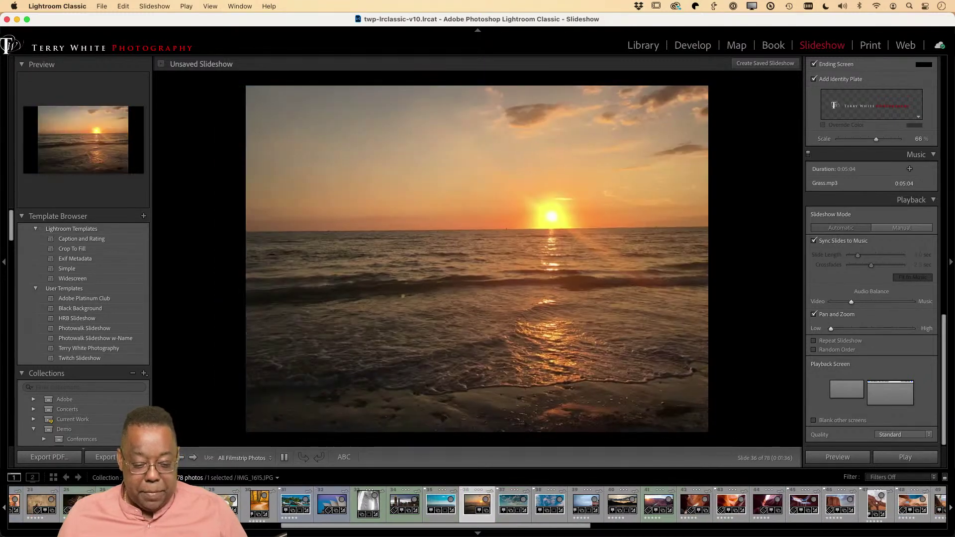
Step: Stop the running preview and play the slideshow from the first filmstrip photo, the Eiffel Tower
{"action": "left_click", "coordinate": [284, 456]}
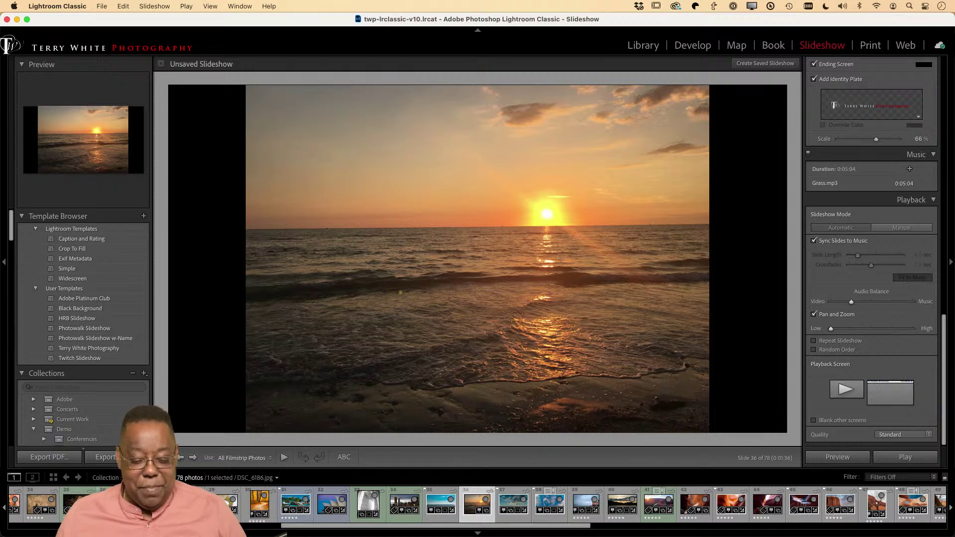
{"action": "scroll", "coordinate": [478, 504], "scroll_direction": "left", "scroll_amount": 10}
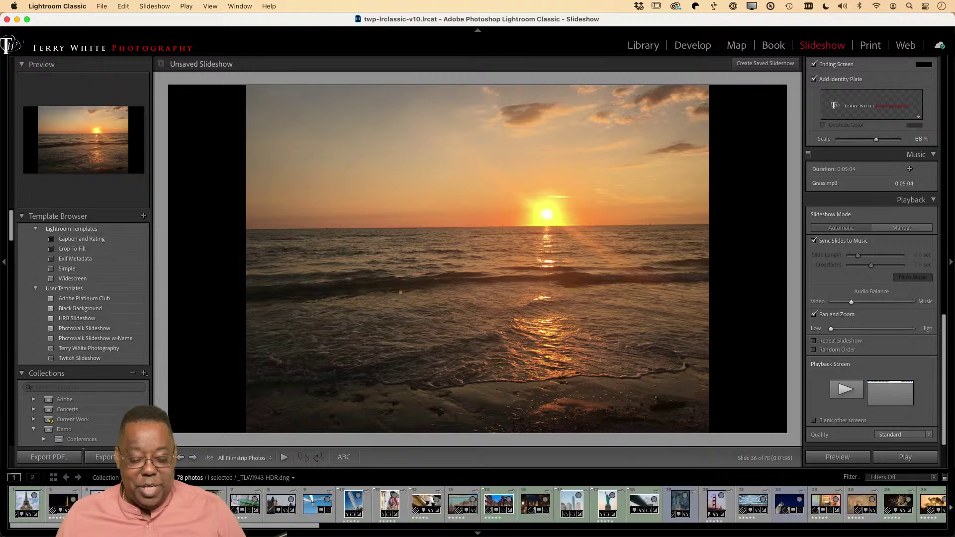
{"action": "left_click", "coordinate": [27, 504]}
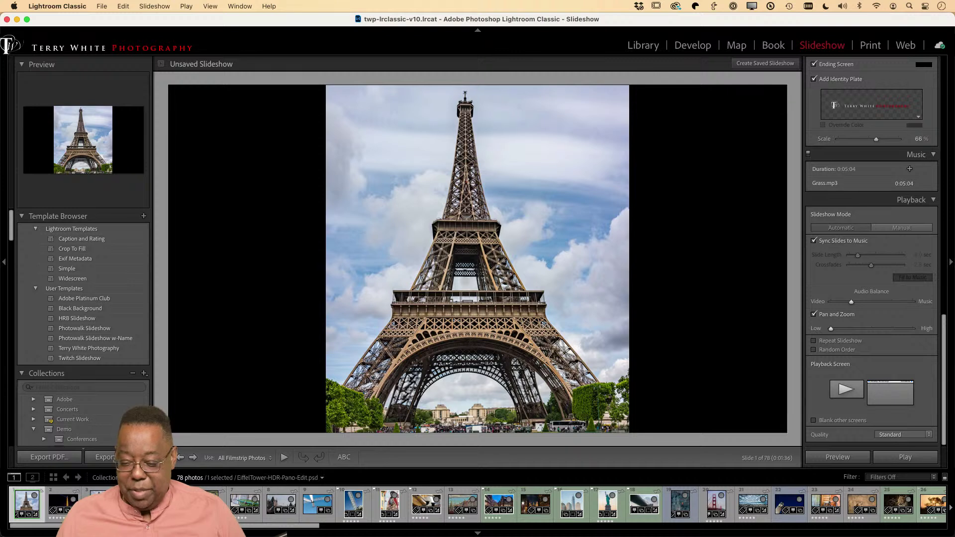
{"action": "left_click", "coordinate": [895, 458]}
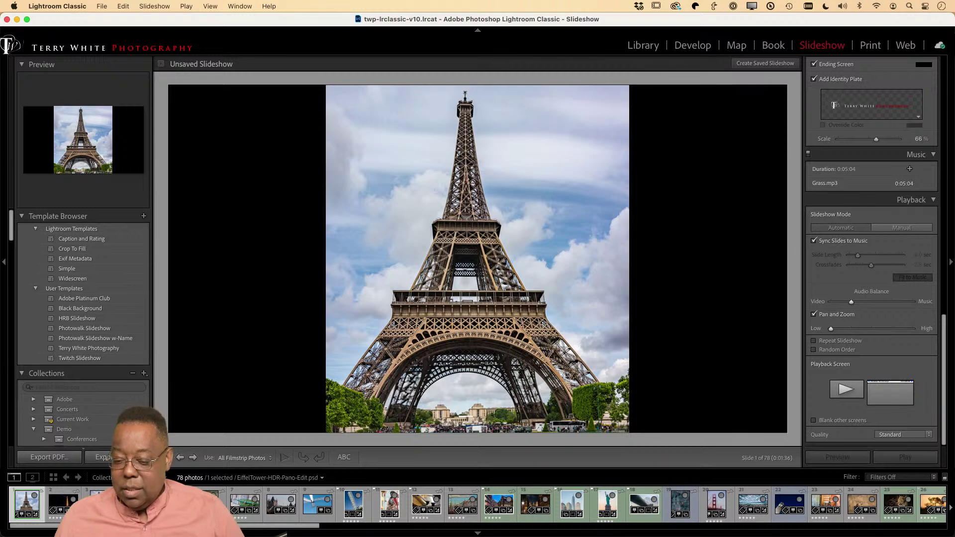
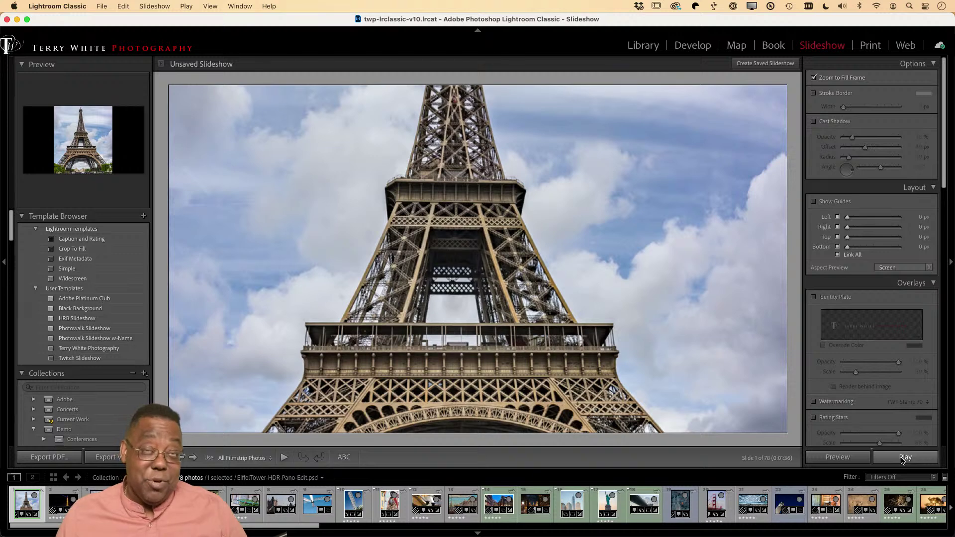
Step: Replay the slideshow with photos zoomed to fill the frame, and reselect the Eiffel Tower photo at the filmstrip's start
{"action": "left_click", "coordinate": [903, 459]}
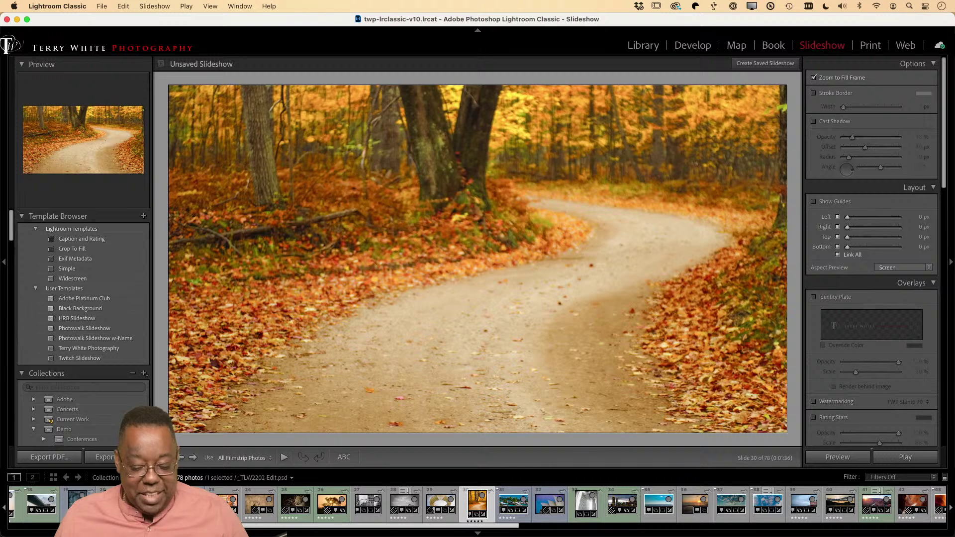
{"action": "scroll", "coordinate": [264, 518], "scroll_direction": "up", "scroll_amount": 5}
{"action": "scroll", "coordinate": [264, 518], "scroll_direction": "up", "scroll_amount": 6}
{"action": "left_click", "coordinate": [26, 504]}
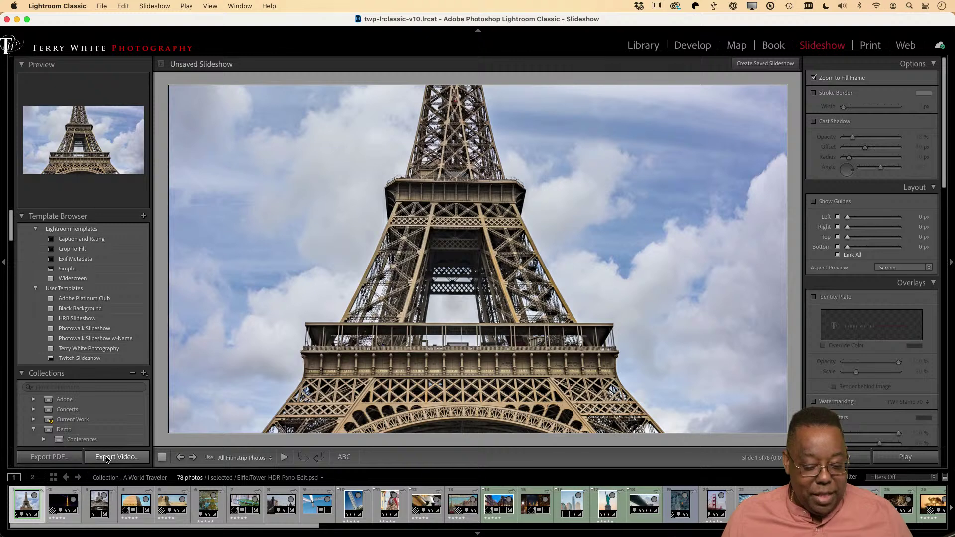
{"action": "left_click", "coordinate": [107, 458]}
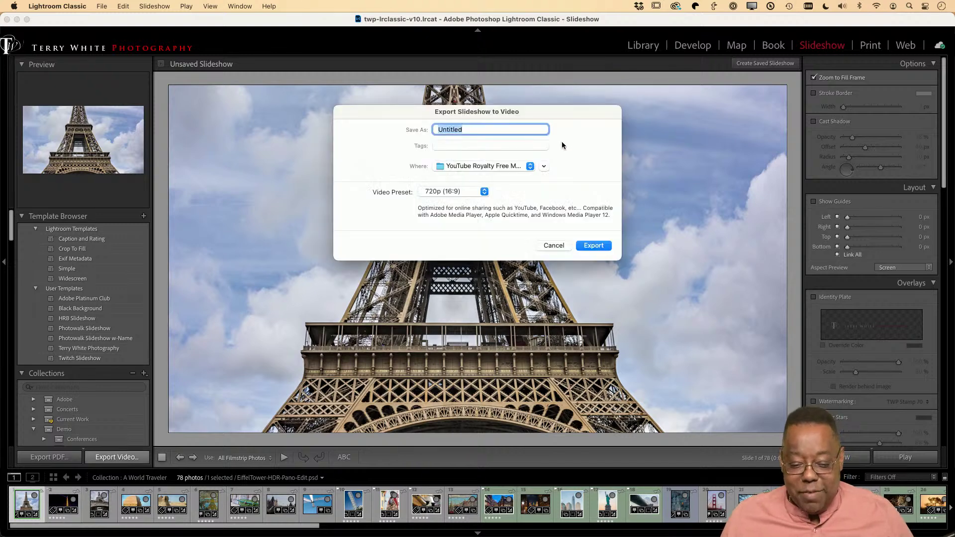
{"action": "left_click", "coordinate": [485, 192]}
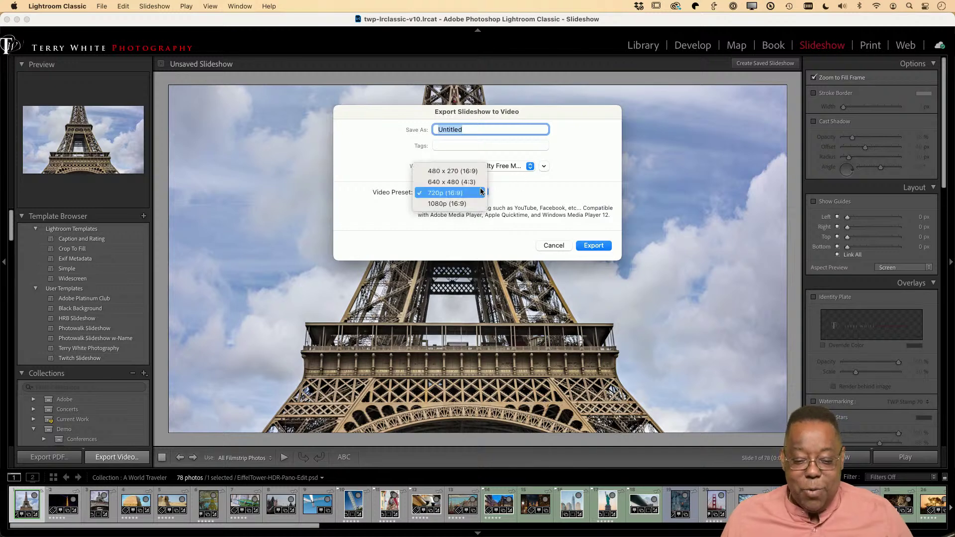
{"action": "left_click", "coordinate": [477, 204]}
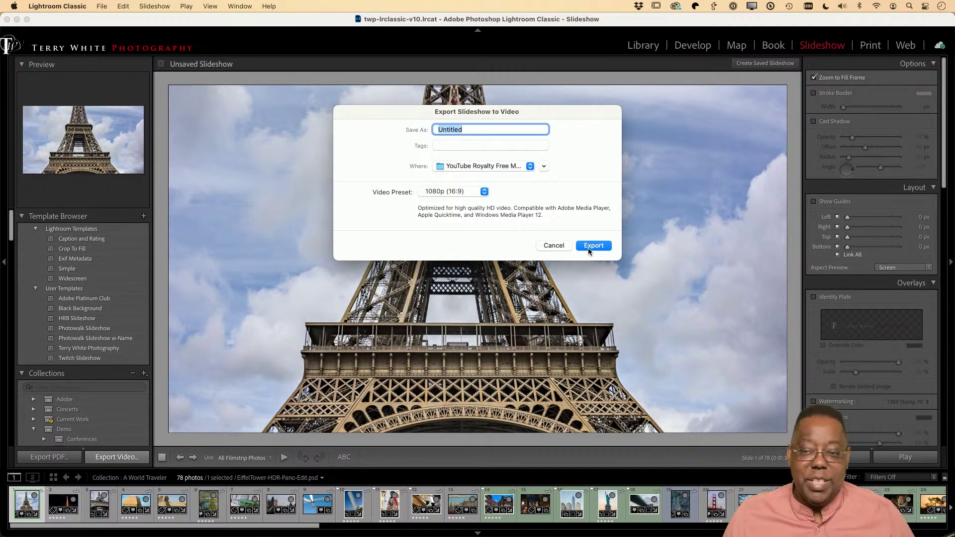
{"action": "left_click", "coordinate": [550, 246]}
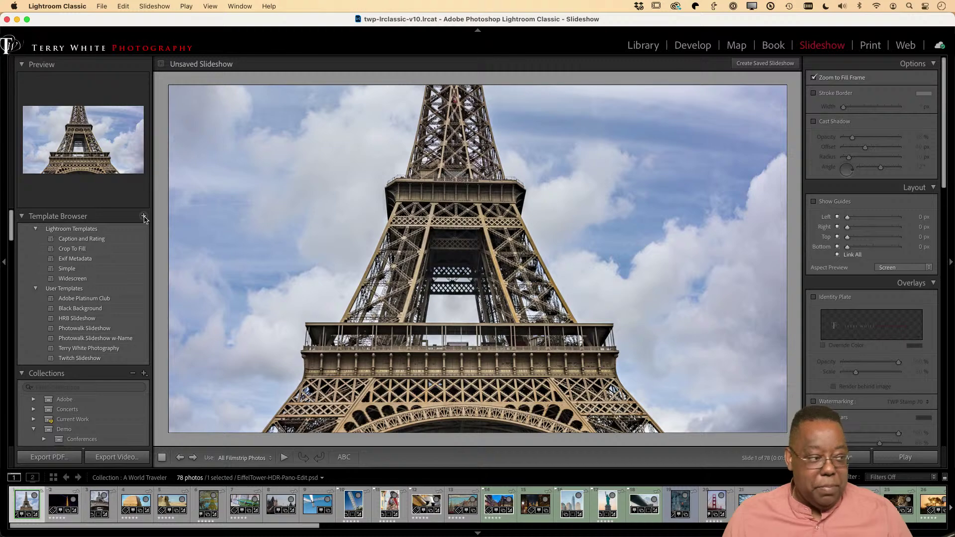
Step: Save the current slideshow settings as a new template named Photography Masterclass in the User Templates folder
{"action": "key", "text": "alt"}
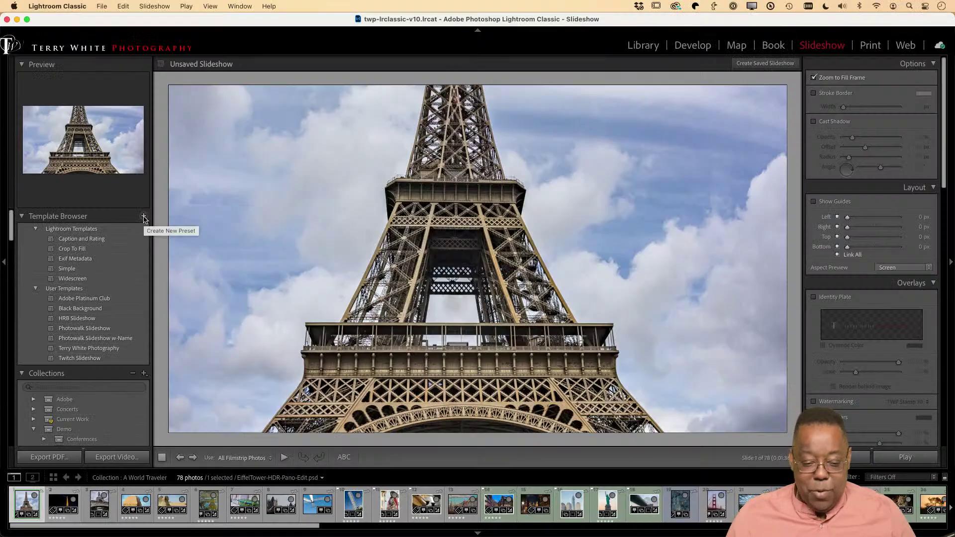
{"action": "left_click", "coordinate": [144, 214]}
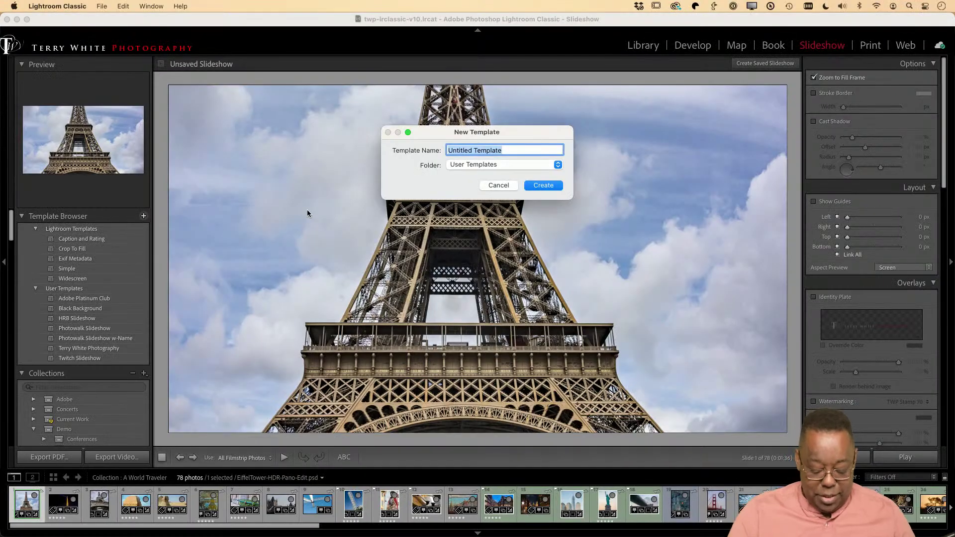
{"action": "type", "text": "Photograph"}
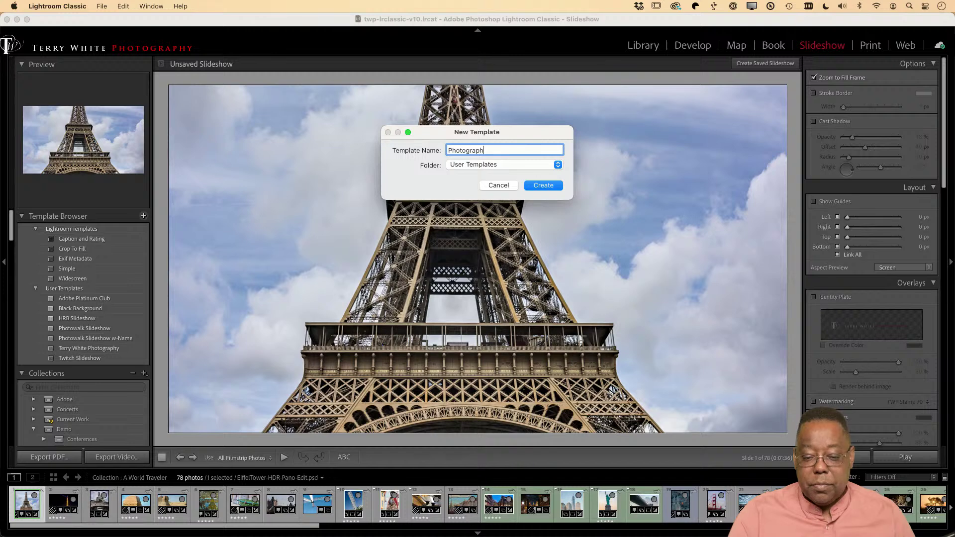
{"action": "type", "text": "y Masterclass"}
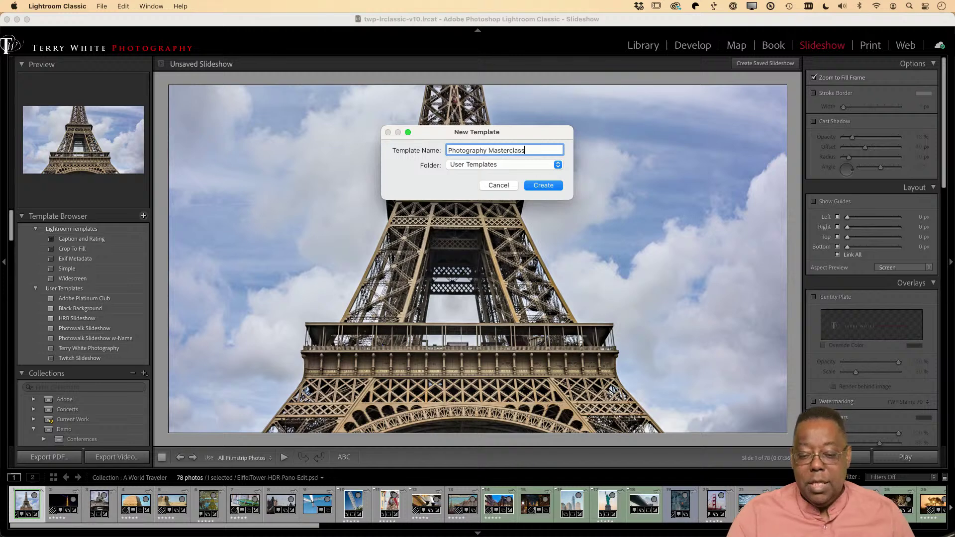
{"action": "key", "text": "Return"}
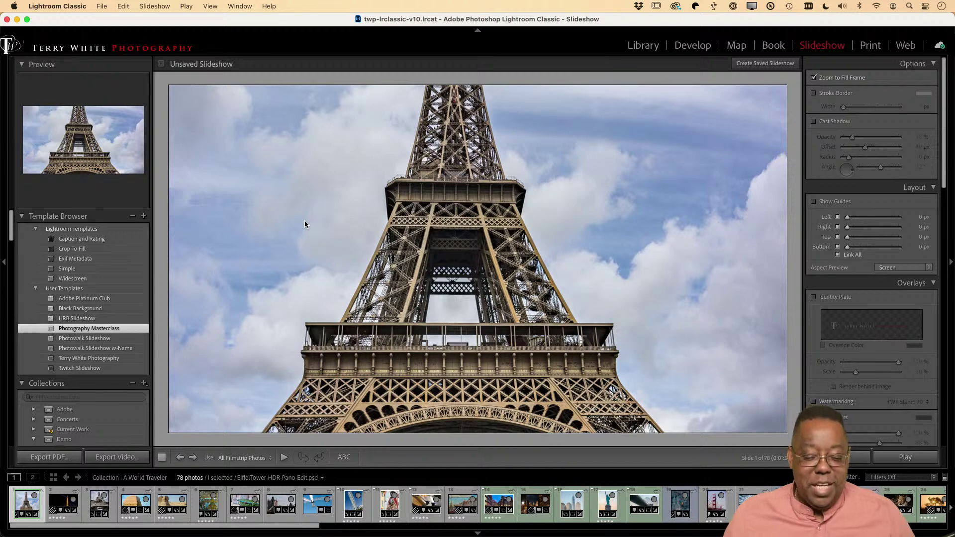
Step: Disable Zoom to Fill Frame and update the Photography Masterclass template with the current settings
{"action": "left_click", "coordinate": [814, 78]}
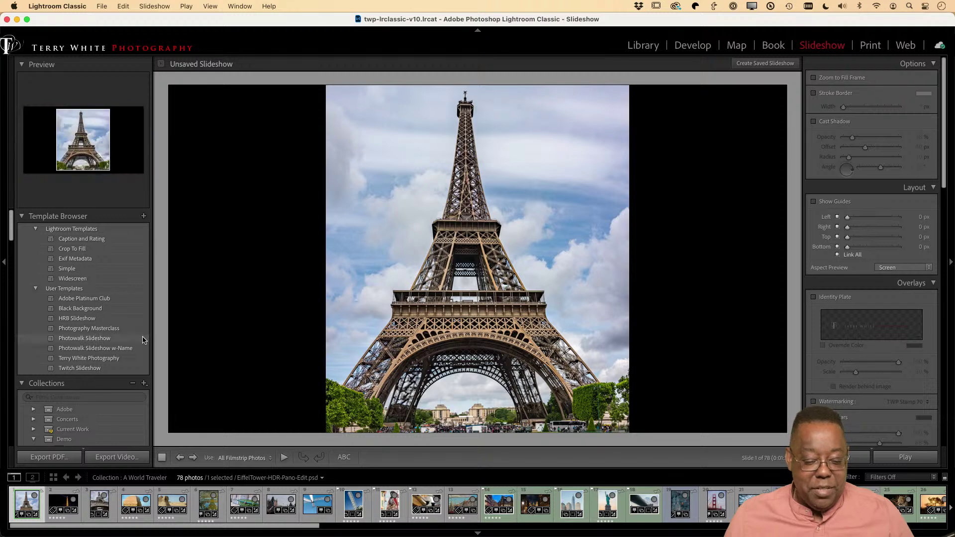
{"action": "right_click", "coordinate": [96, 331]}
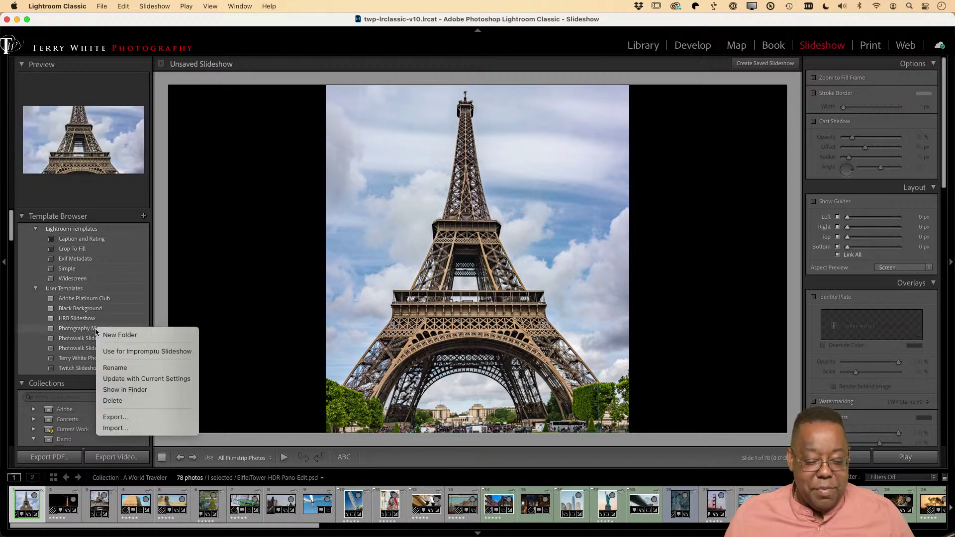
{"action": "left_click", "coordinate": [113, 379]}
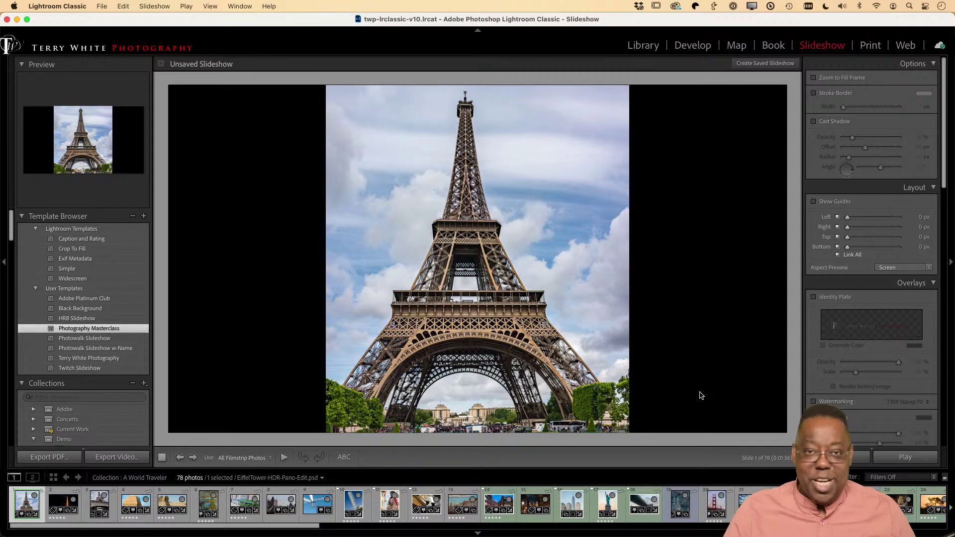
Step: Switch to Google Chrome and start a new Presentation web page in Adobe Spark
{"action": "key", "text": "super+Tab"}
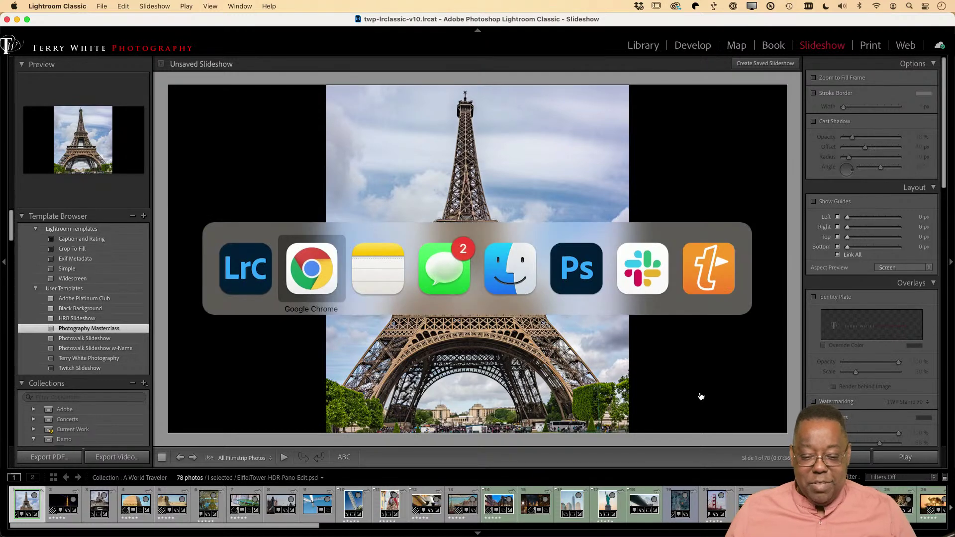
{"action": "key", "text": "super+Tab"}
{"action": "key", "text": "super+Tab"}
{"action": "key", "text": "super+Tab"}
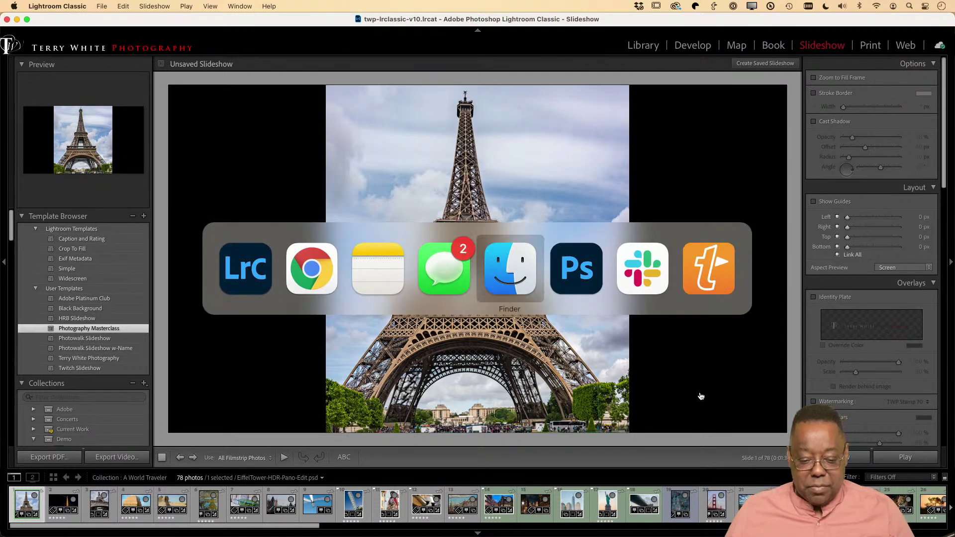
{"action": "key", "text": "super+shift+Tab"}
{"action": "key", "text": "super+shift+Tab"}
{"action": "key", "text": "super+shift+Tab"}
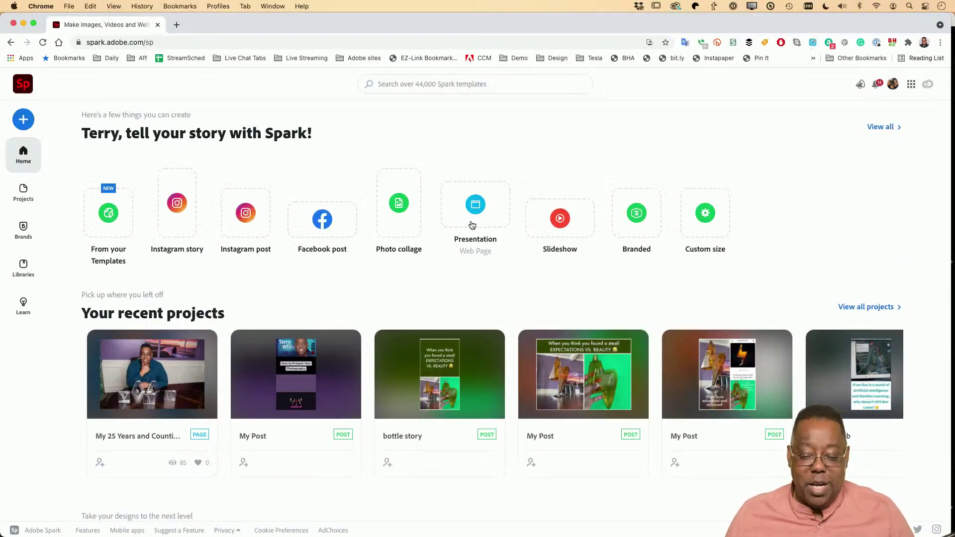
{"action": "left_click", "coordinate": [472, 225]}
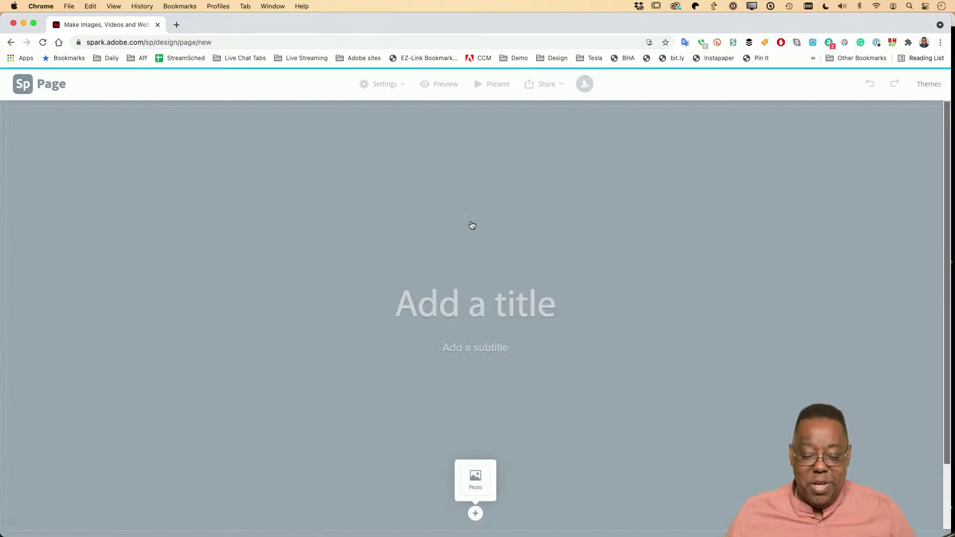
Step: Title the page A World Traveler and enter the photographer's full name as its subtitle
{"action": "left_click", "coordinate": [463, 307]}
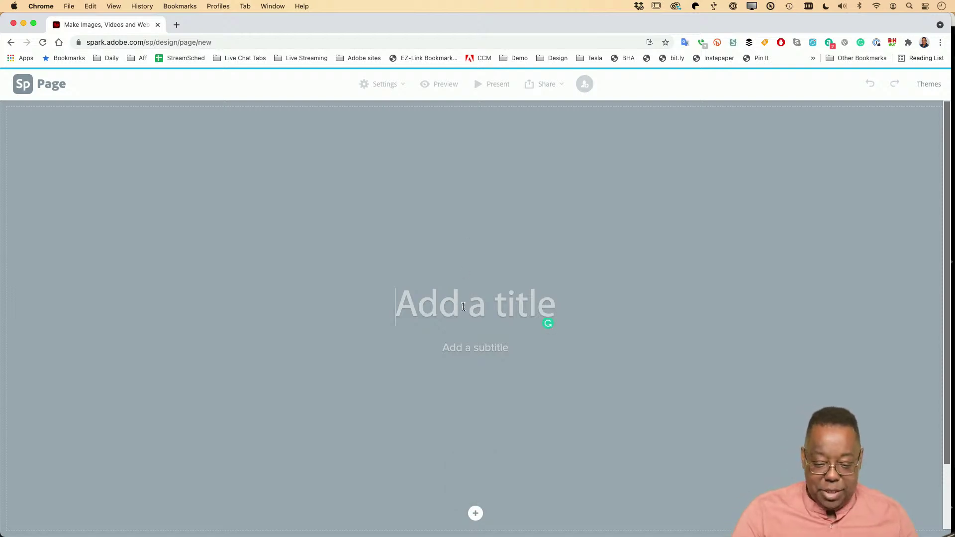
{"action": "type", "text": "A World "}
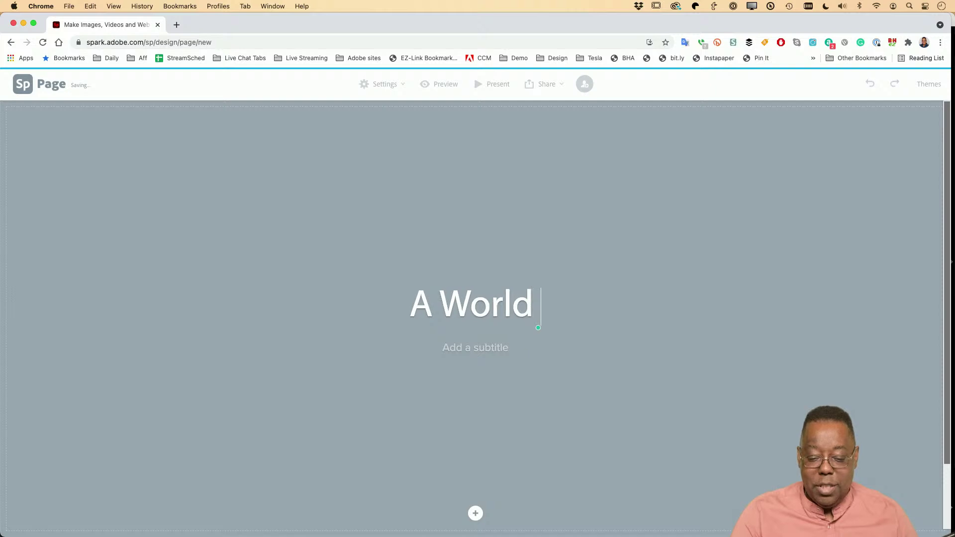
{"action": "type", "text": "Trave;l"}
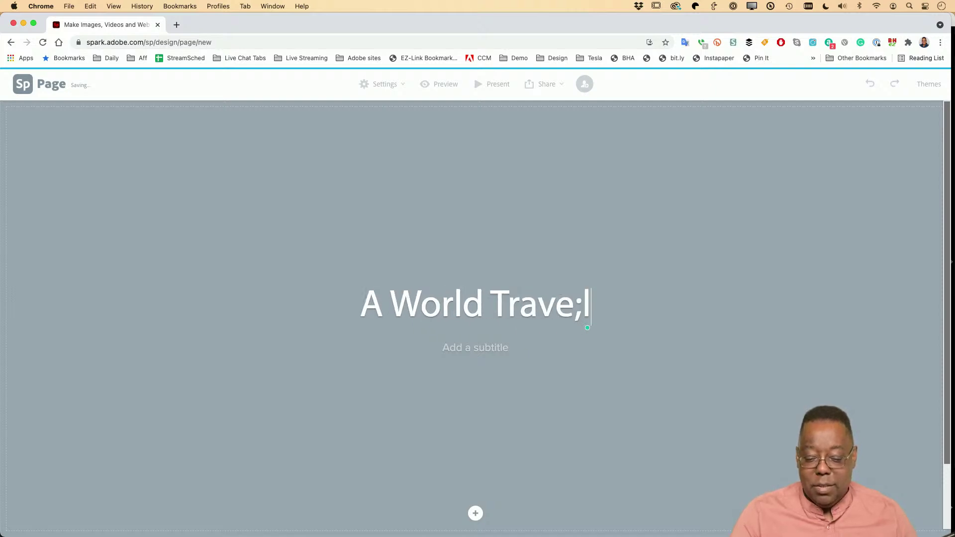
{"action": "key", "text": "BackSpace"}
{"action": "key", "text": "BackSpace"}
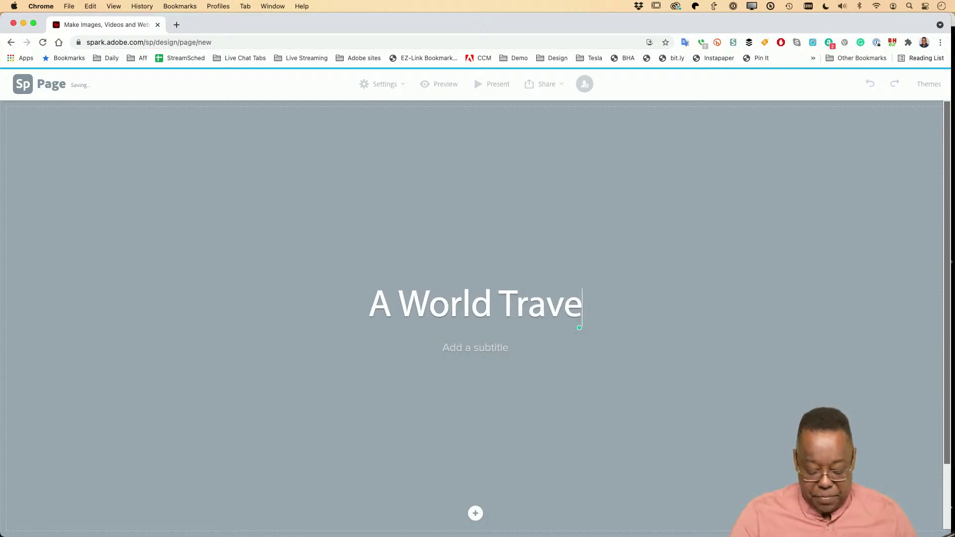
{"action": "type", "text": "ler"}
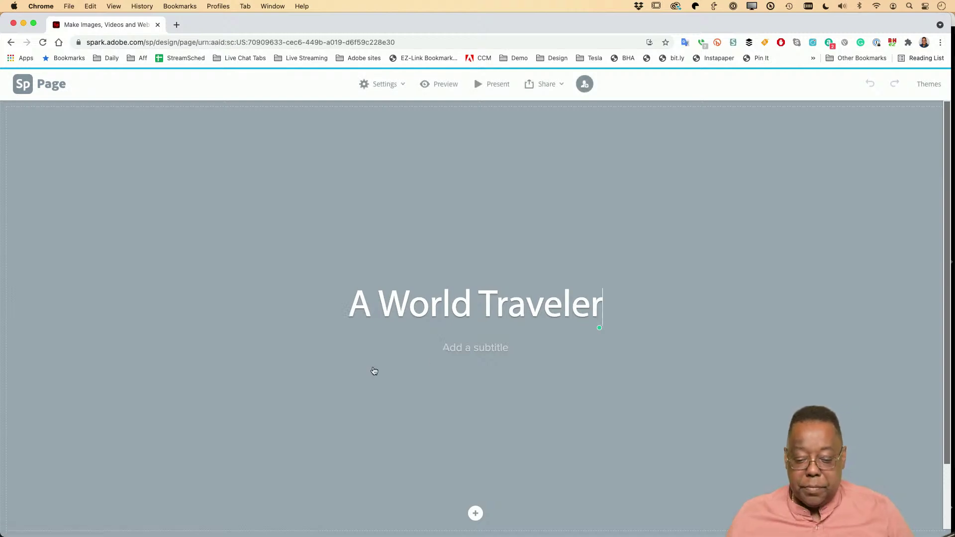
{"action": "left_click", "coordinate": [456, 350]}
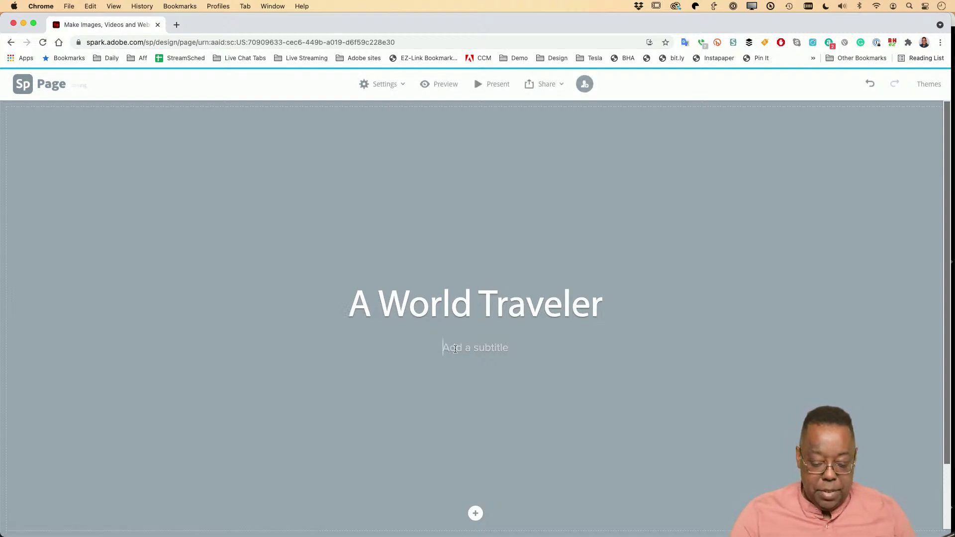
{"action": "type", "text": "Terry White"}
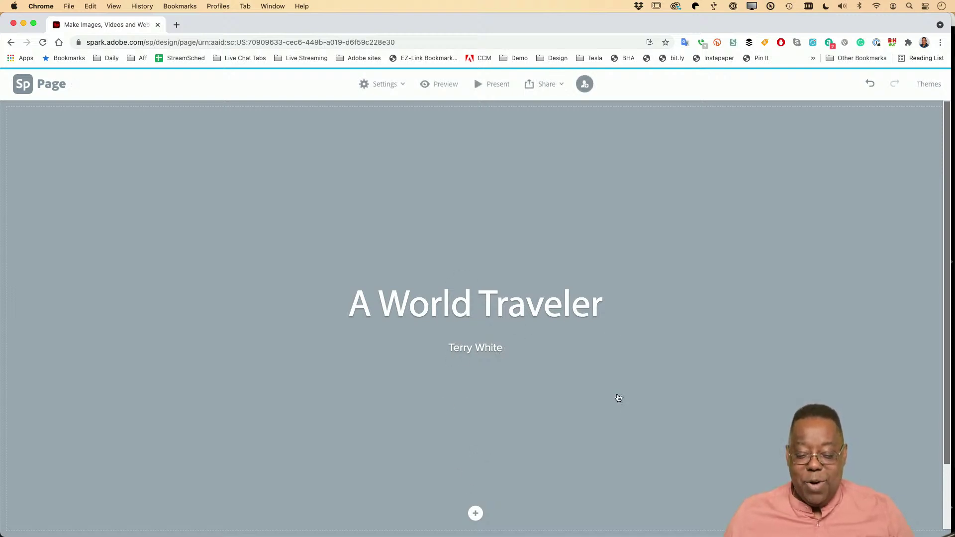
Step: Set the orange sandstone canyon photo beside the first canyon shot, from Lightroom's Demo > A World Traveler album, as the title background
{"action": "mouse_move", "coordinate": [475, 515]}
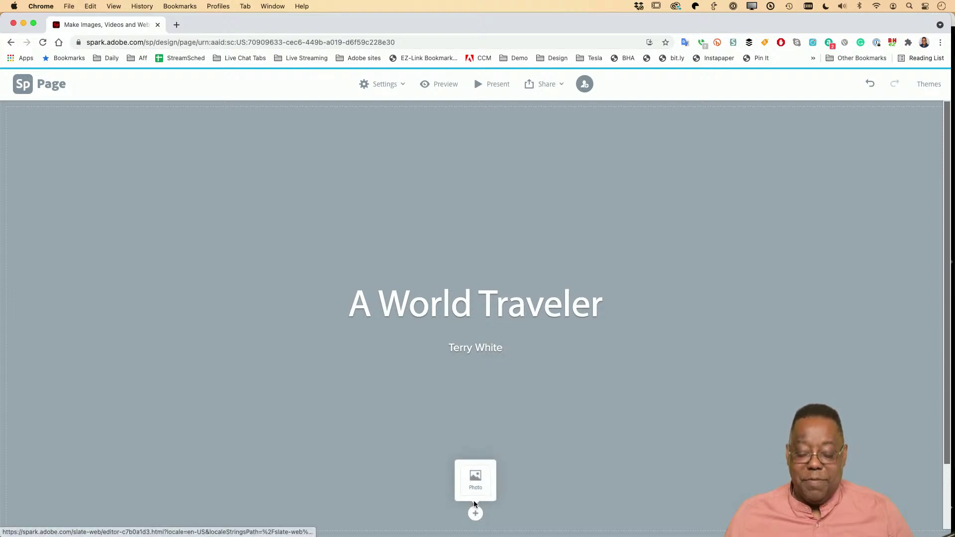
{"action": "left_click", "coordinate": [476, 482]}
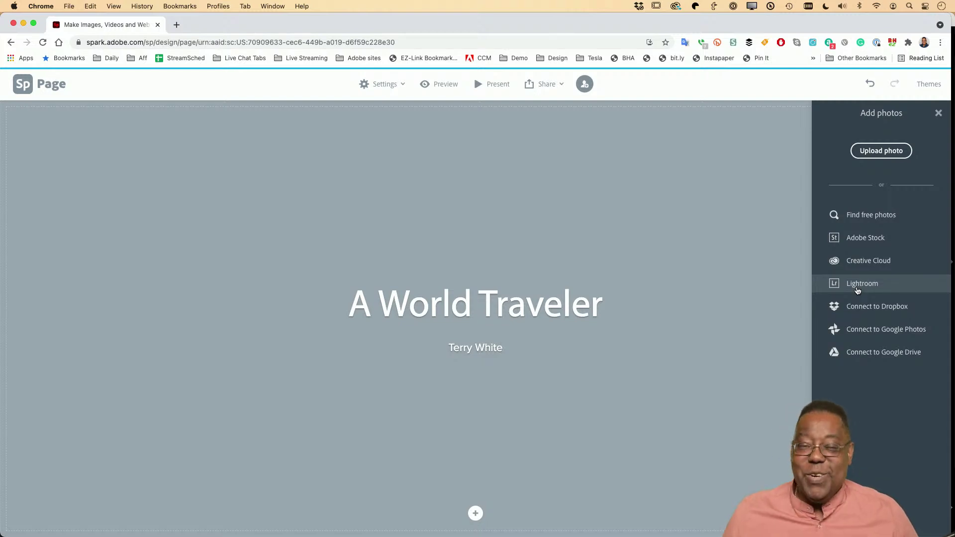
{"action": "left_click", "coordinate": [857, 292]}
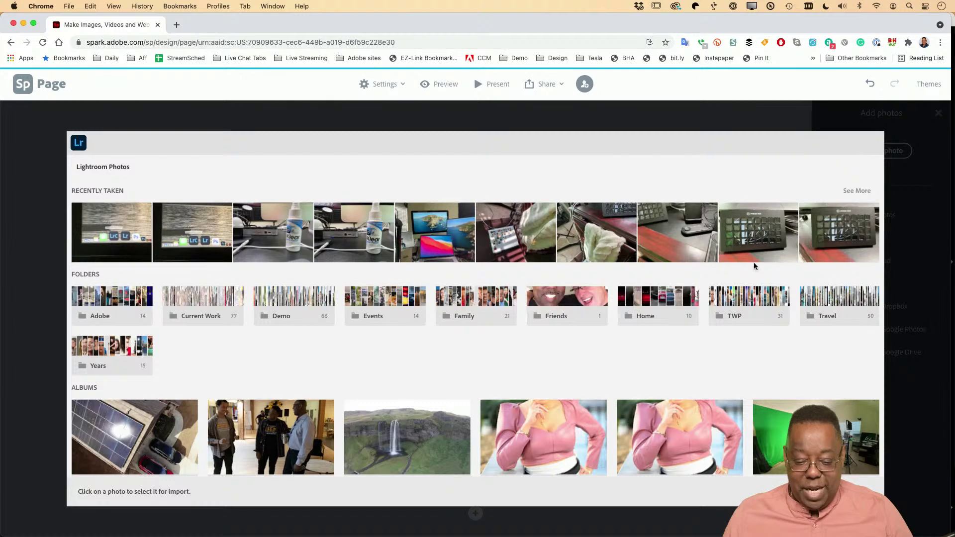
{"action": "left_click", "coordinate": [282, 313]}
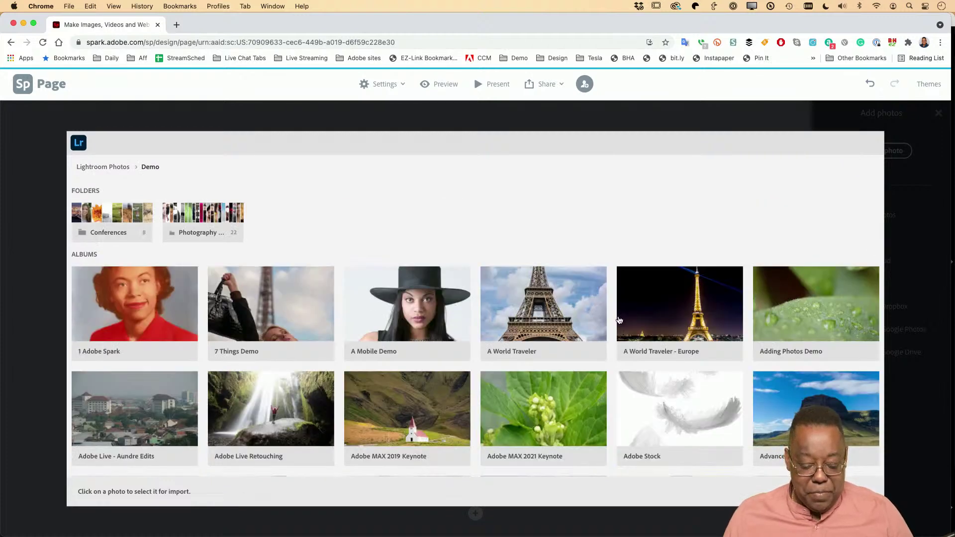
{"action": "left_click", "coordinate": [531, 337]}
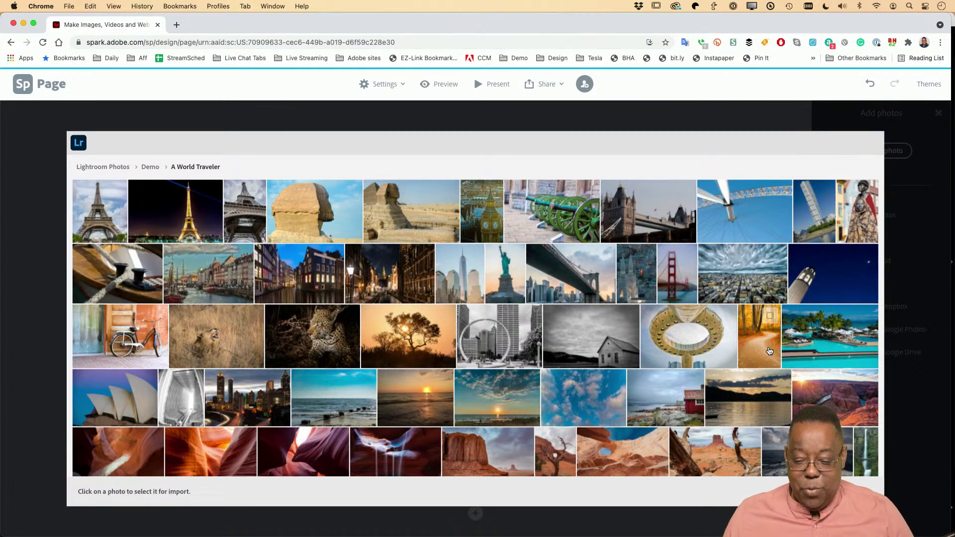
{"action": "scroll", "coordinate": [741, 344], "scroll_direction": "down", "scroll_amount": 4}
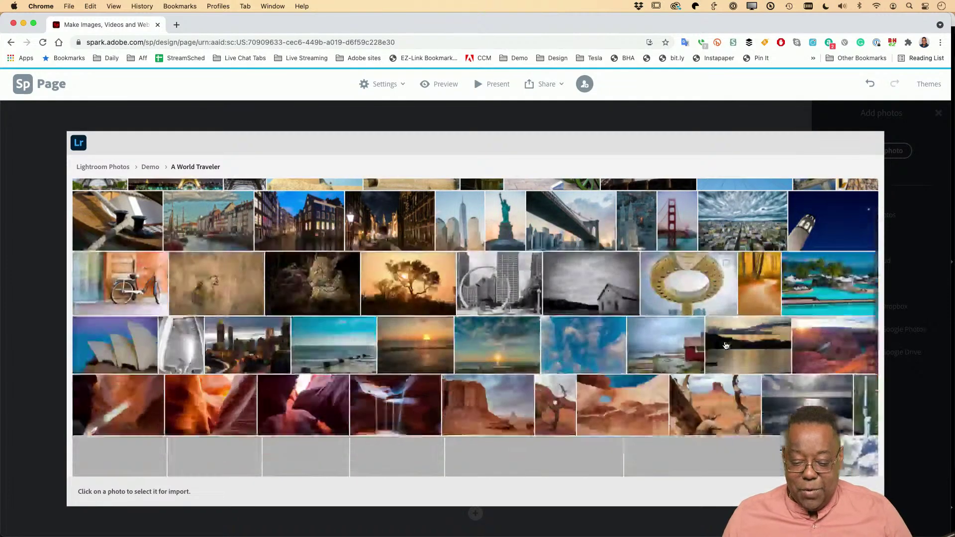
{"action": "scroll", "coordinate": [726, 345], "scroll_direction": "down", "scroll_amount": 1}
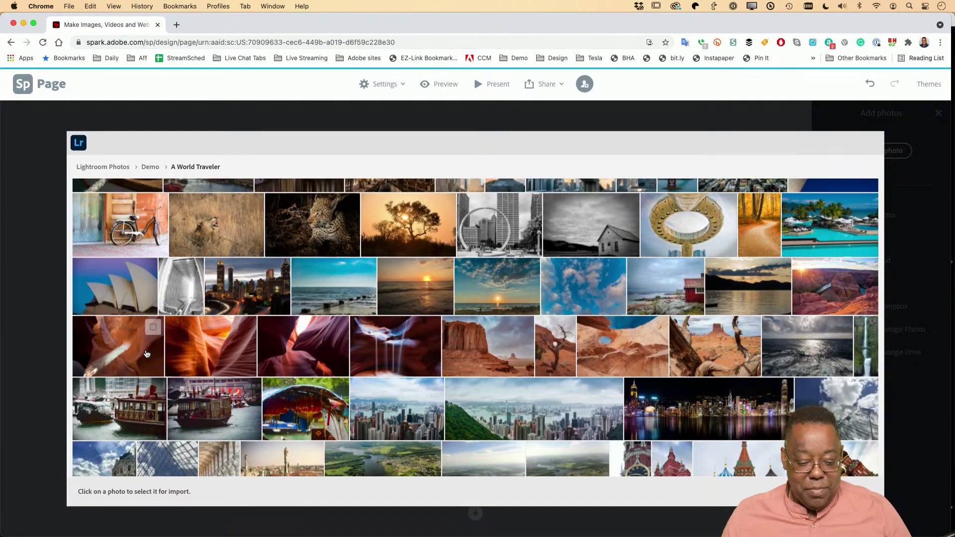
{"action": "left_click", "coordinate": [208, 356]}
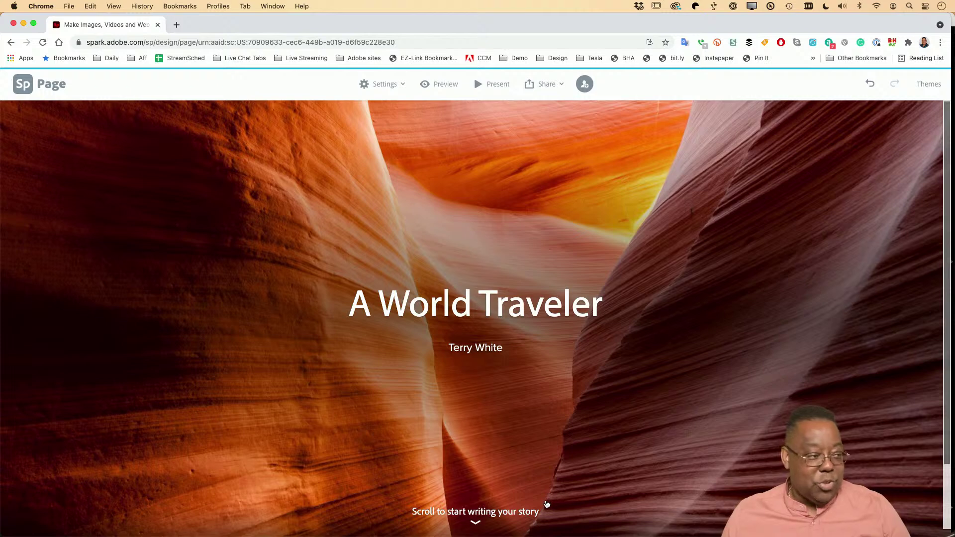
Step: Add a text block below the title section reading "I've enjoyed traveling the world" and format it as an H2 heading
{"action": "scroll", "coordinate": [579, 504], "scroll_direction": "down", "scroll_amount": 3}
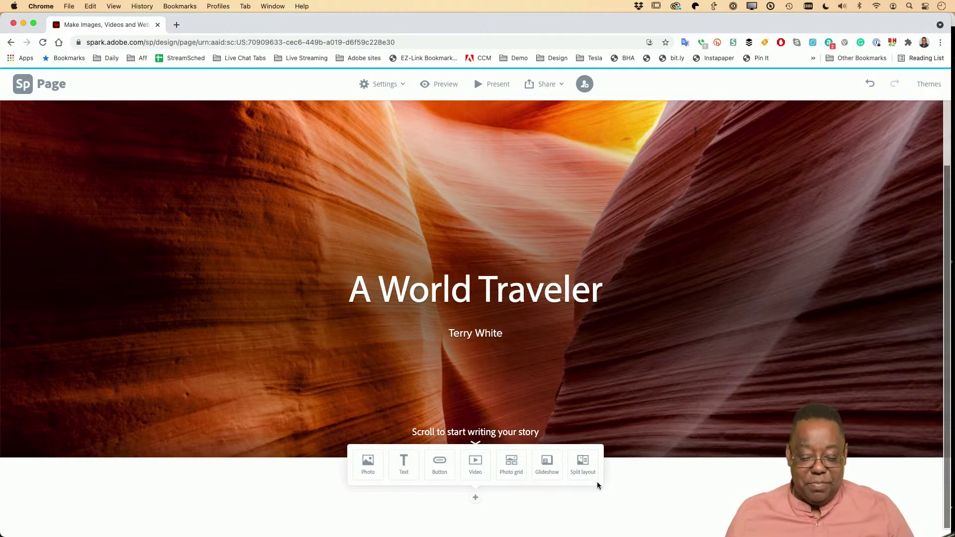
{"action": "left_click", "coordinate": [405, 467]}
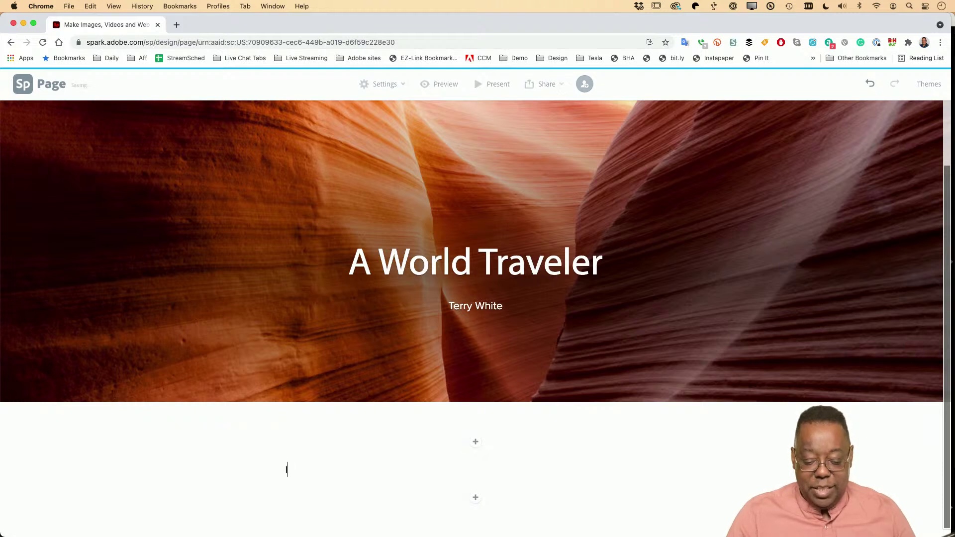
{"action": "type", "text": "I've "}
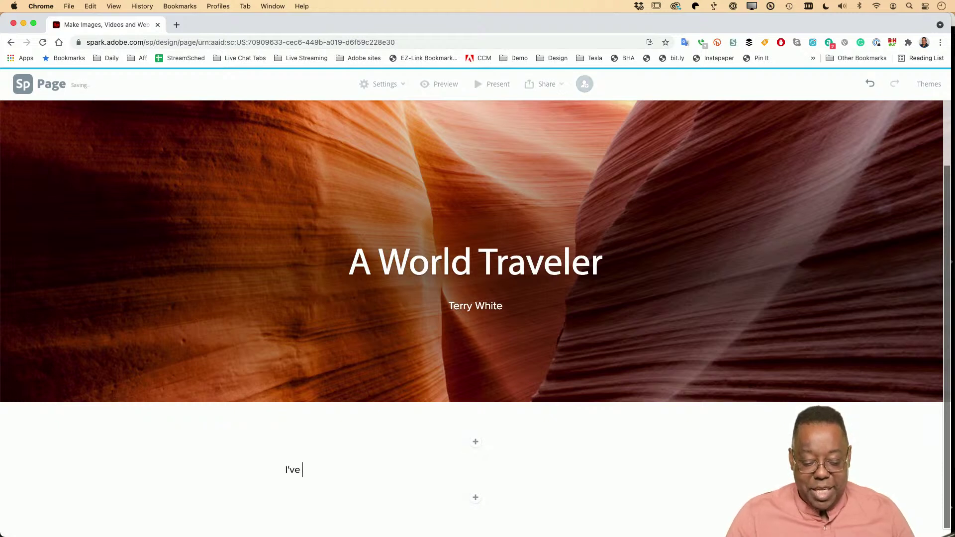
{"action": "type", "text": "ins"}
{"action": "key", "text": "BackSpace"}
{"action": "key", "text": "BackSpace"}
{"action": "key", "text": "BackSpace"}
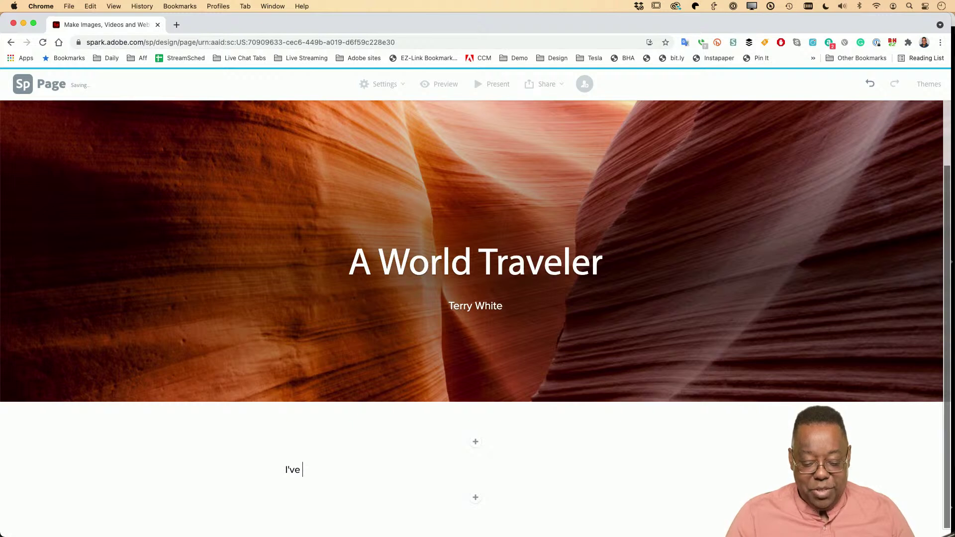
{"action": "type", "text": "enjoyed "}
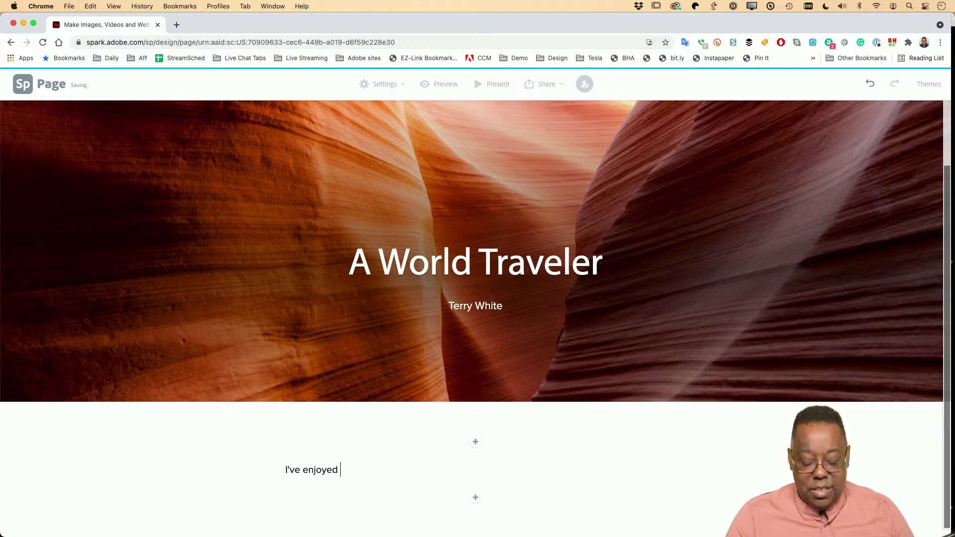
{"action": "type", "text": "traveling the world"}
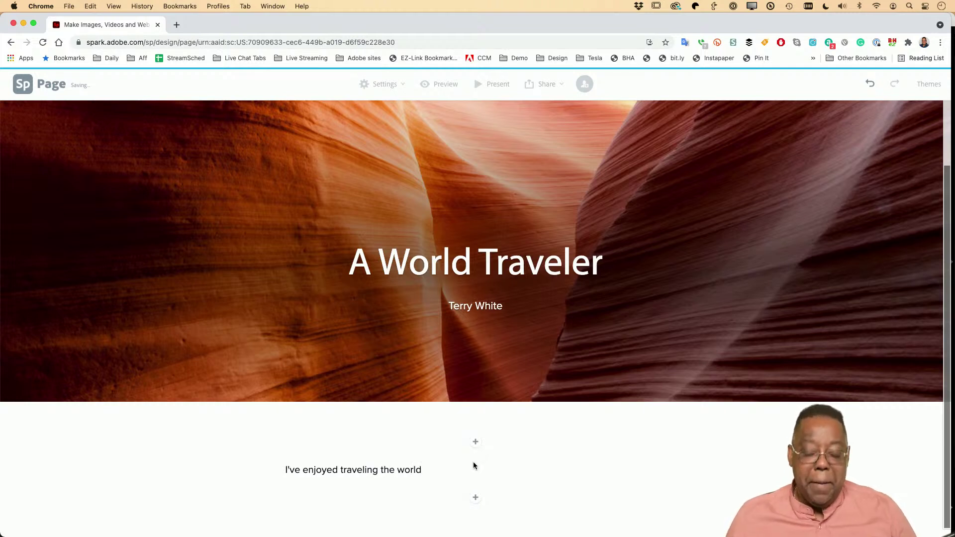
{"action": "left_click", "coordinate": [364, 473]}
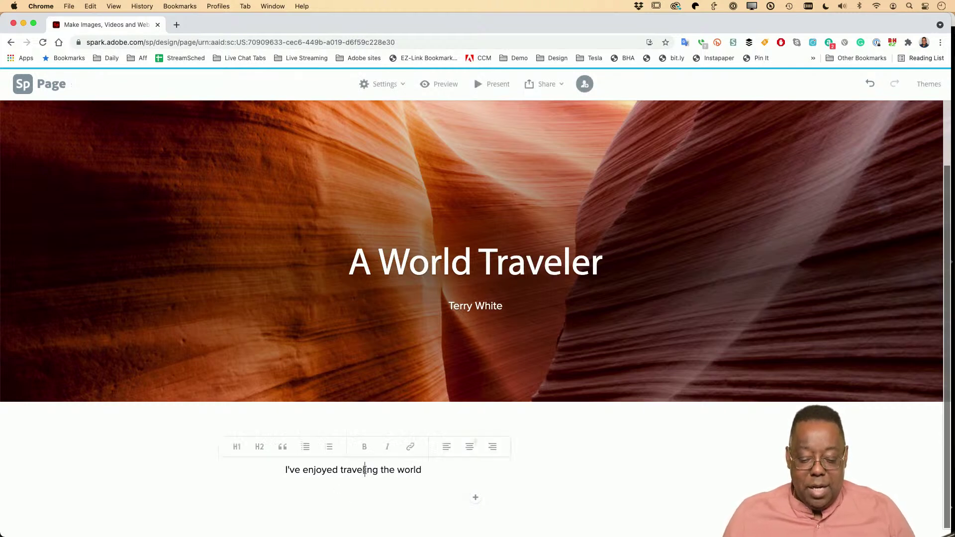
{"action": "left_click", "coordinate": [264, 450]}
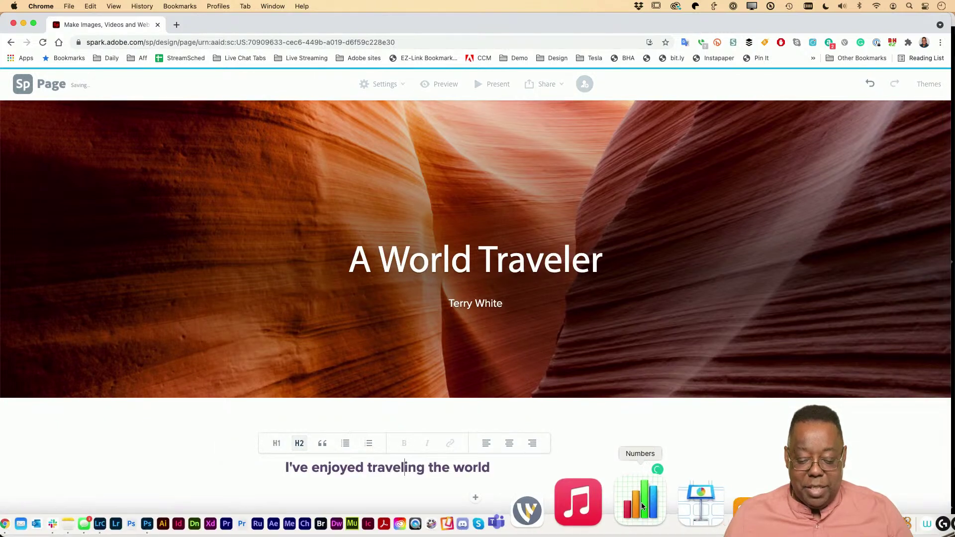
Step: Below the heading, add the paragraph "It has been a real pleasure seeing the various places around the world that my job has taken me too."
{"action": "left_click", "coordinate": [476, 500]}
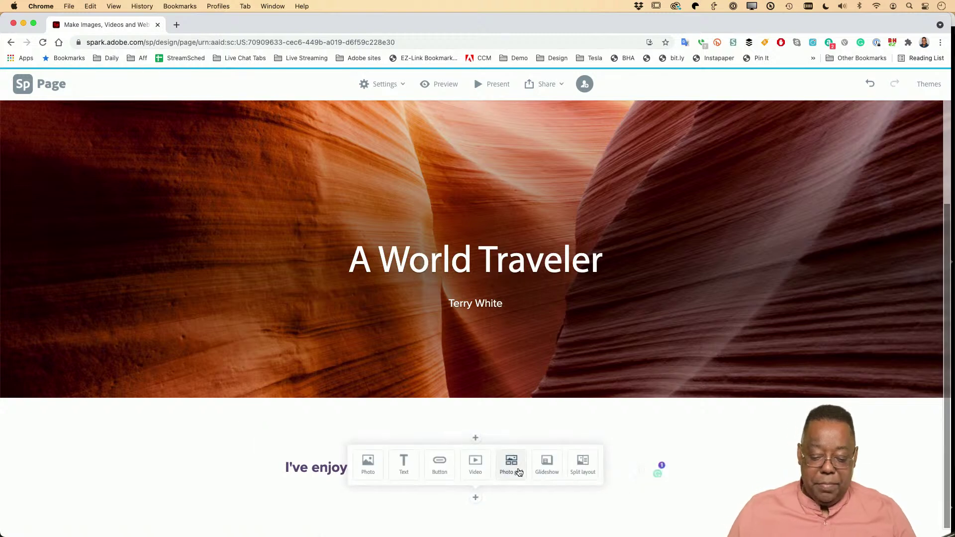
{"action": "left_click", "coordinate": [404, 465]}
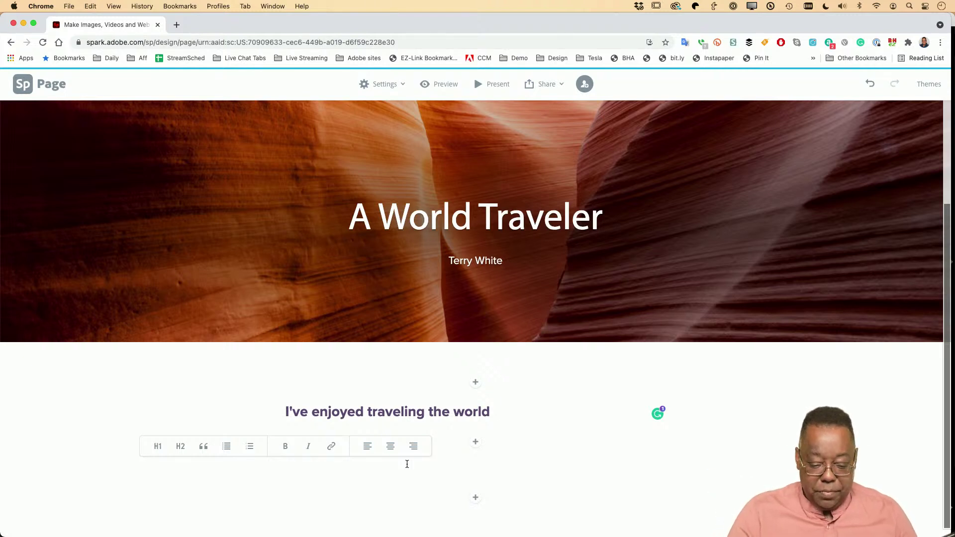
{"action": "type", "text": "It has been"}
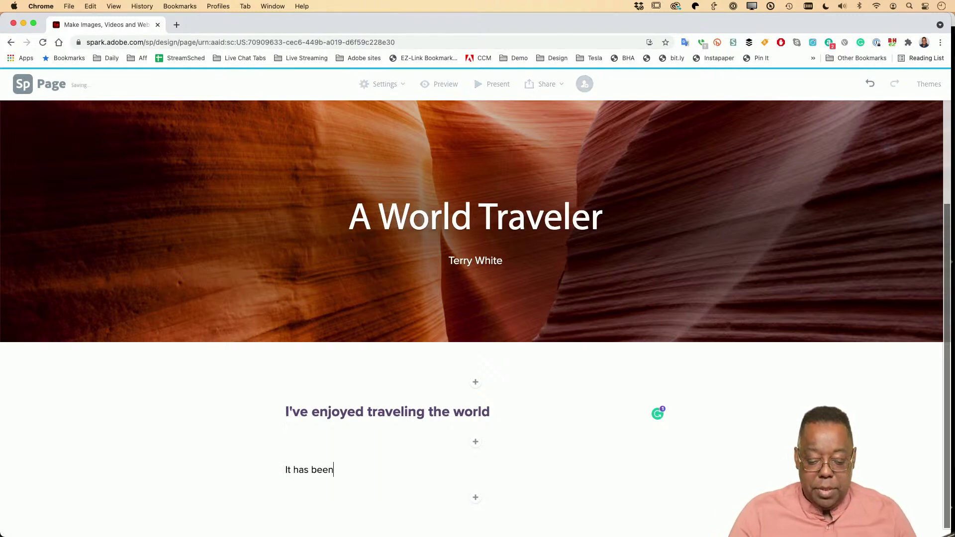
{"action": "type", "text": " a real p"}
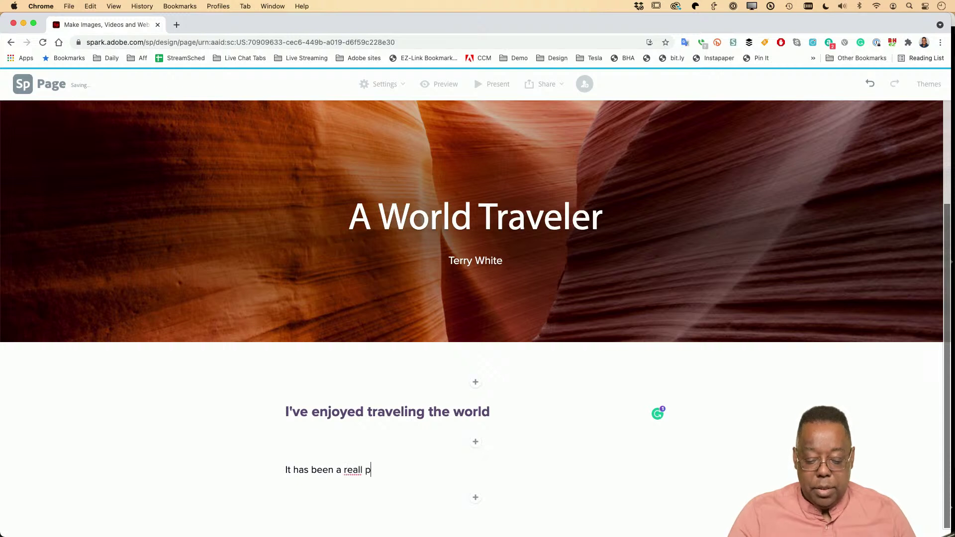
{"action": "key", "text": "BackSpace"}
{"action": "key", "text": "BackSpace"}
{"action": "type", "text": "plea"}
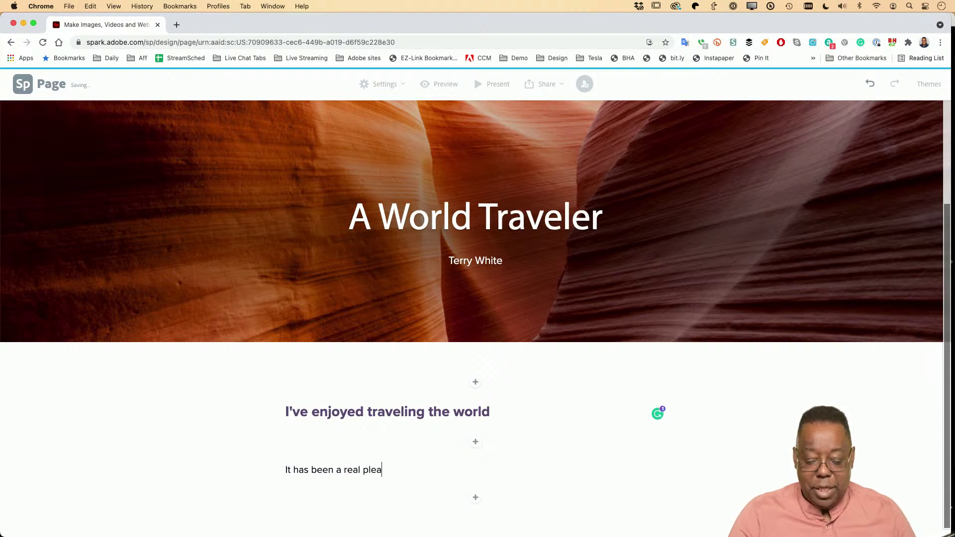
{"action": "type", "text": "sure seeing the"}
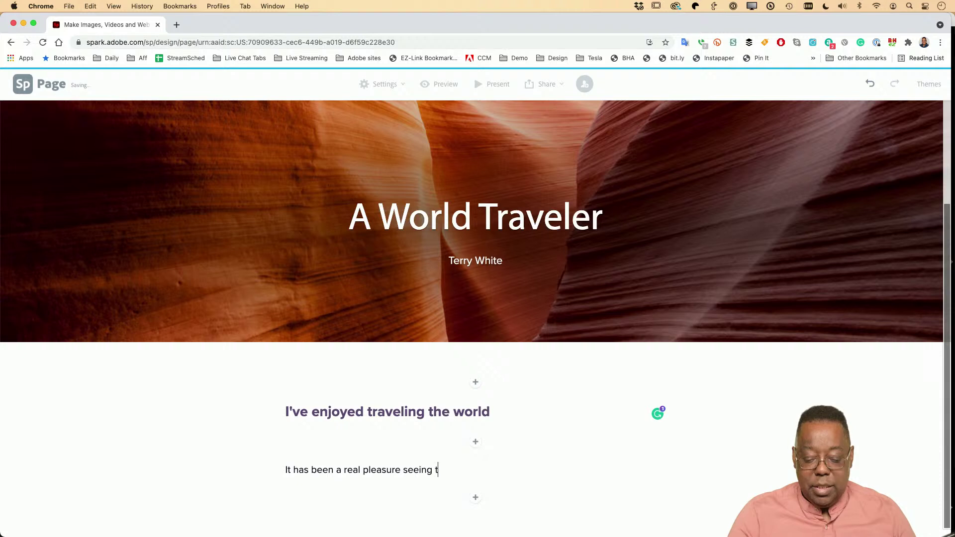
{"action": "key", "text": "BackSpace"}
{"action": "type", "text": "e "}
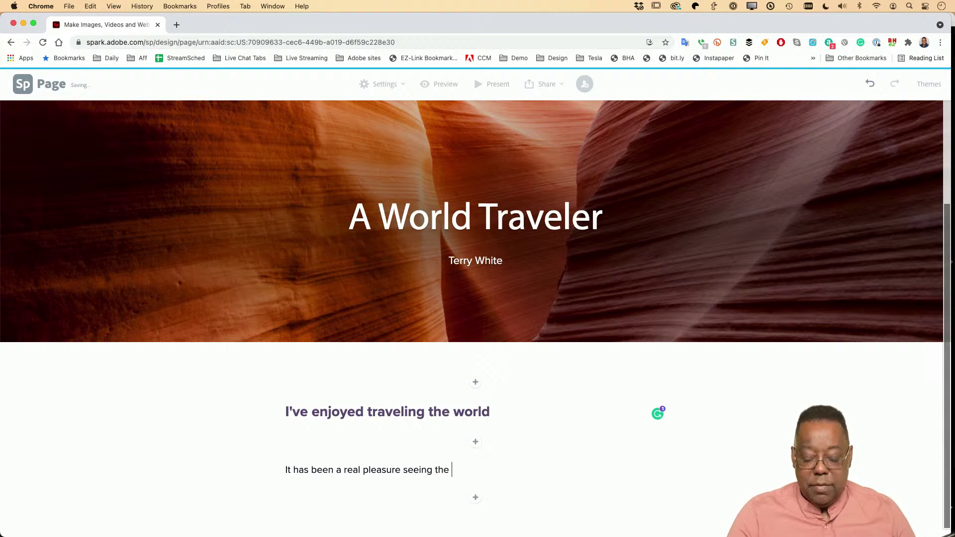
{"action": "type", "text": "various places"}
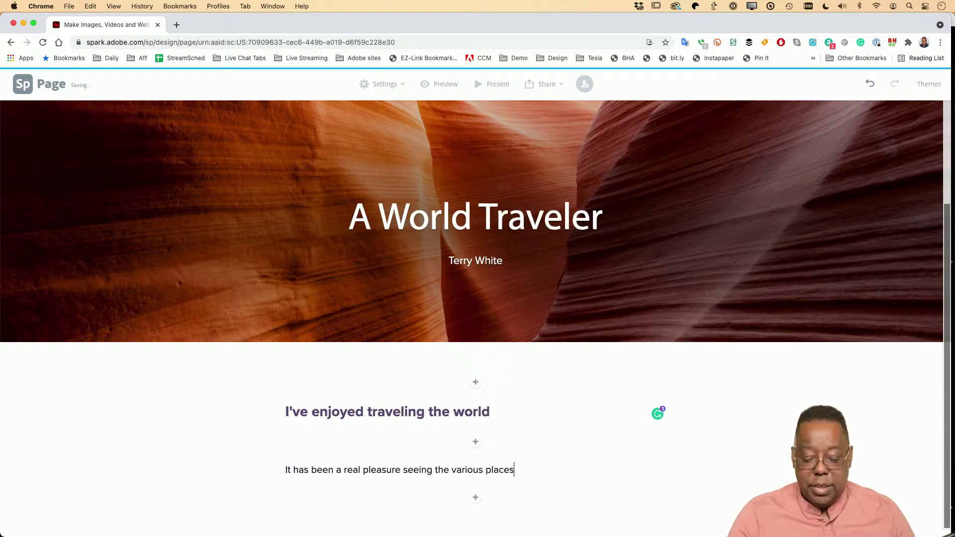
{"action": "type", "text": " around the worl"}
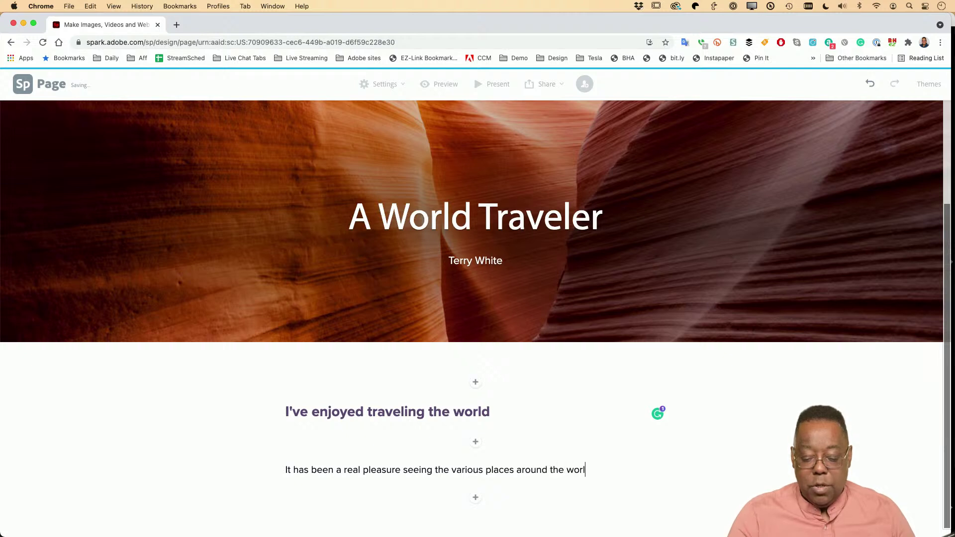
{"action": "type", "text": "d that my job "}
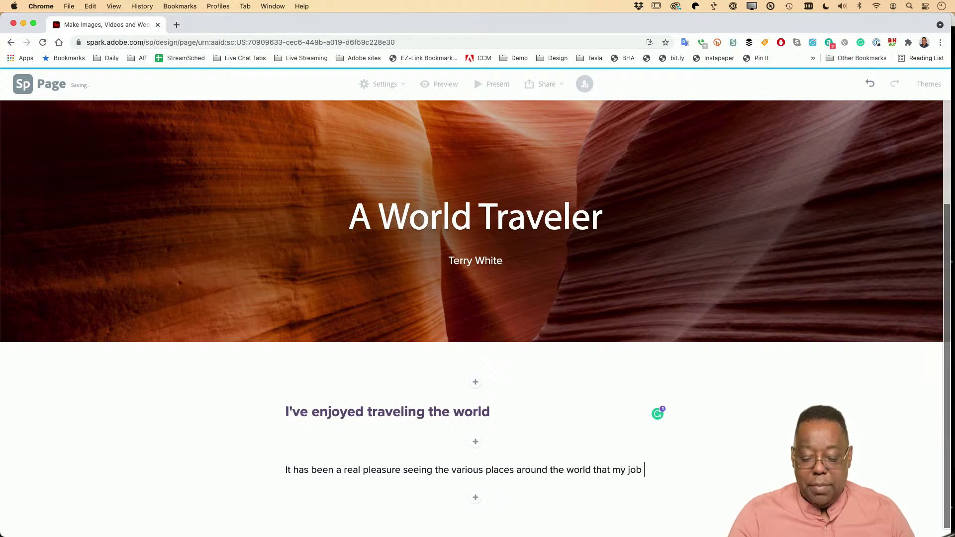
{"action": "type", "text": "has take"}
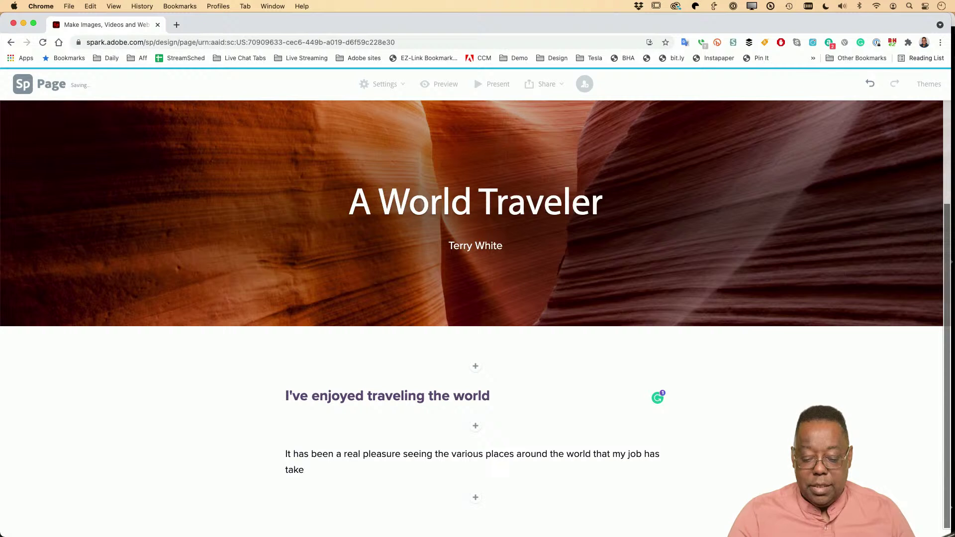
{"action": "type", "text": "n me too."}
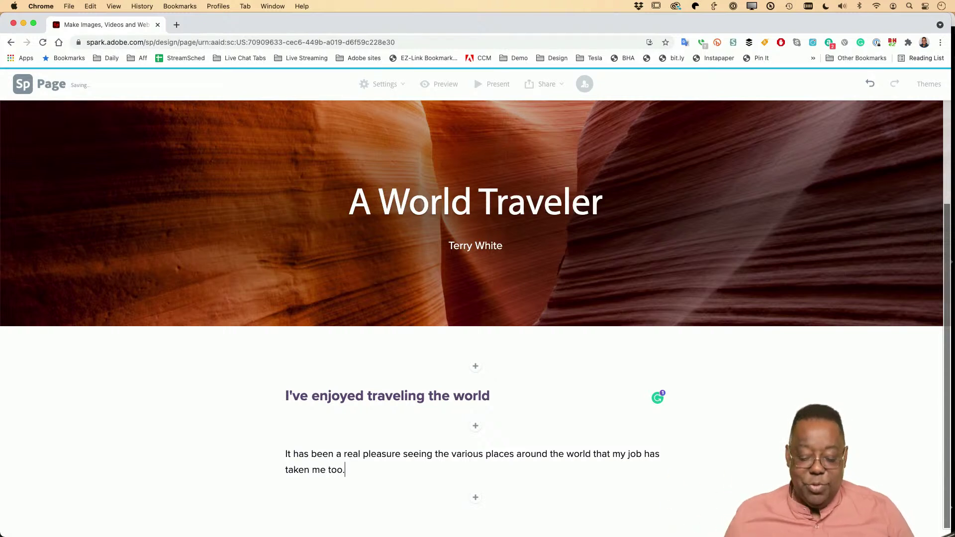
Step: Insert the sunset river-bend canyon photo from the A World Traveler Lightroom album below the paragraph
{"action": "left_click", "coordinate": [476, 498]}
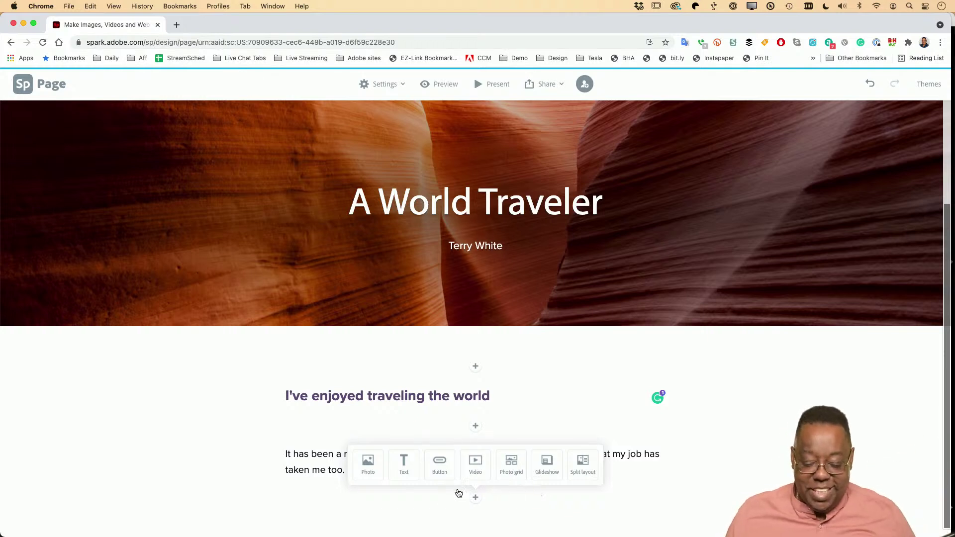
{"action": "left_click", "coordinate": [368, 462]}
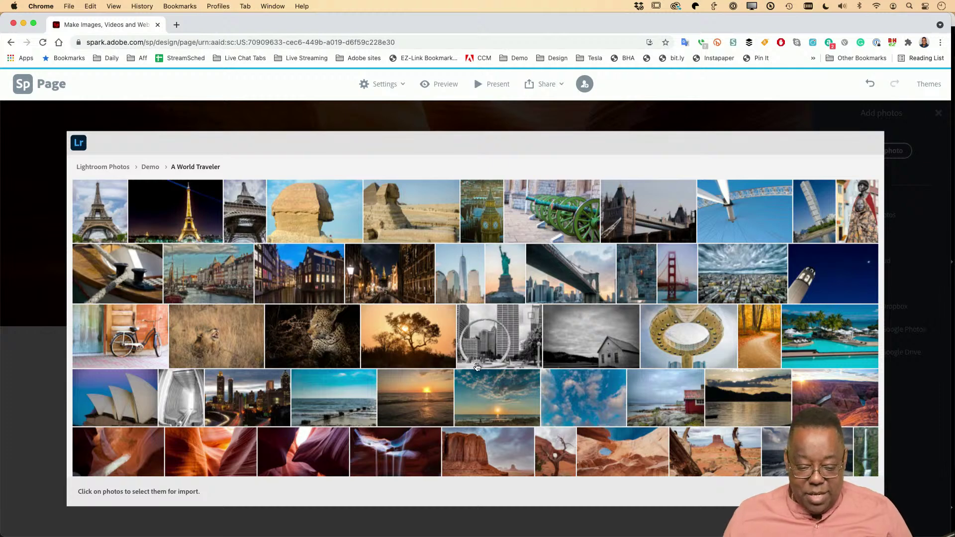
{"action": "scroll", "coordinate": [477, 368], "scroll_direction": "down", "scroll_amount": 3}
{"action": "scroll", "coordinate": [477, 368], "scroll_direction": "down", "scroll_amount": 10}
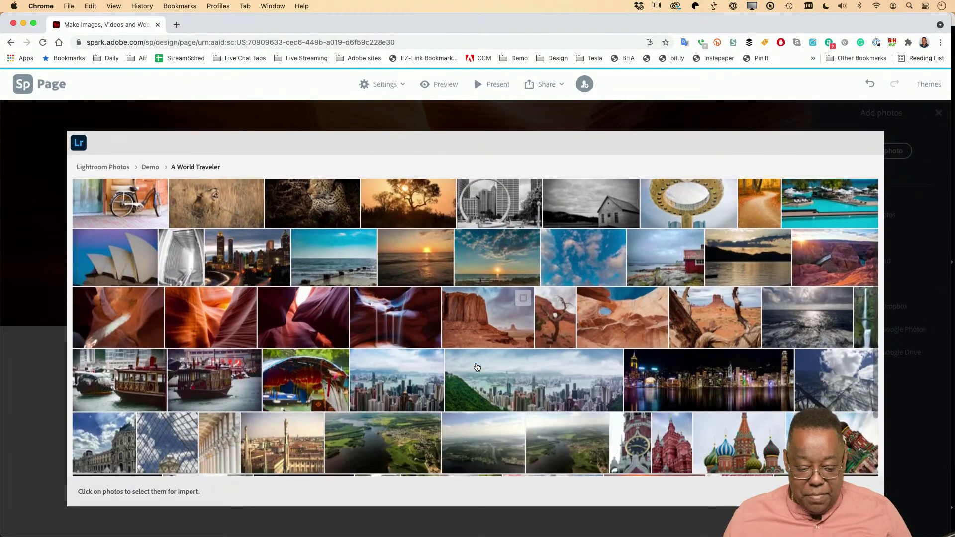
{"action": "scroll", "coordinate": [477, 368], "scroll_direction": "down", "scroll_amount": 3}
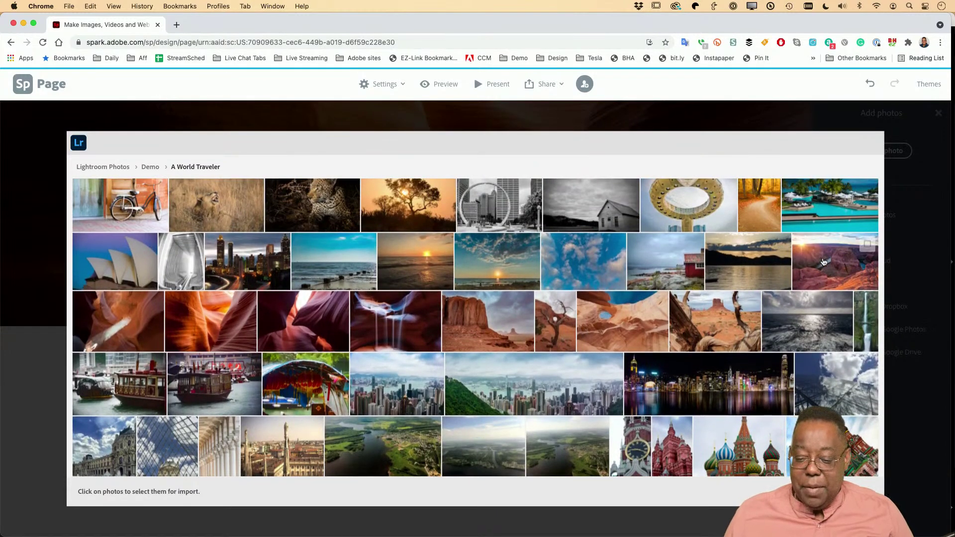
{"action": "left_click", "coordinate": [845, 261]}
{"action": "left_click", "coordinate": [863, 491]}
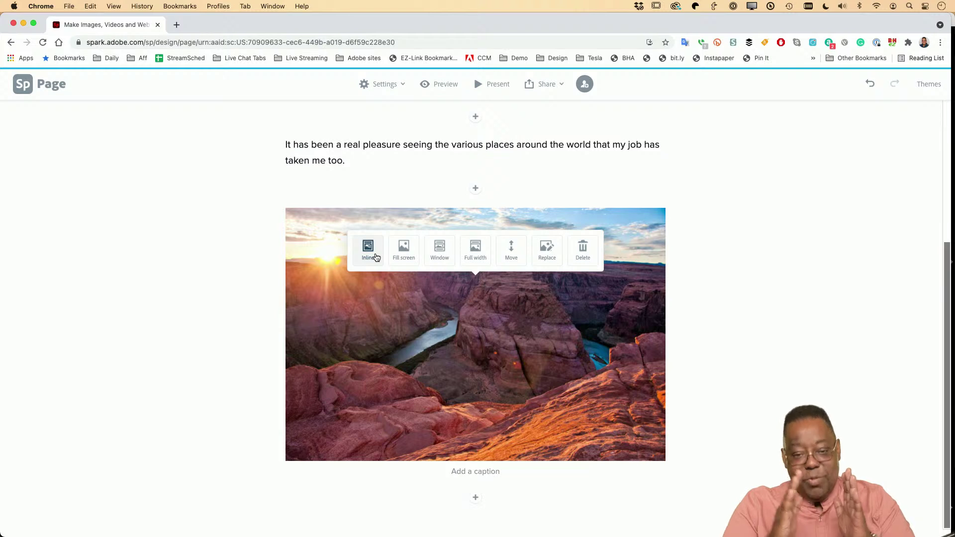
Step: Try the Fill screen layout on the river-bend photo and switch it to the Window layout
{"action": "left_click", "coordinate": [401, 253]}
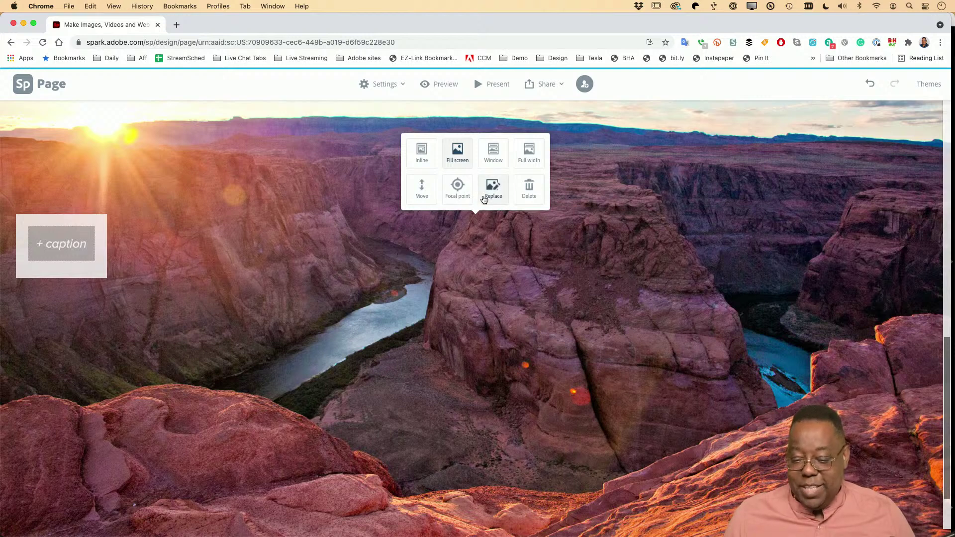
{"action": "left_click", "coordinate": [493, 154]}
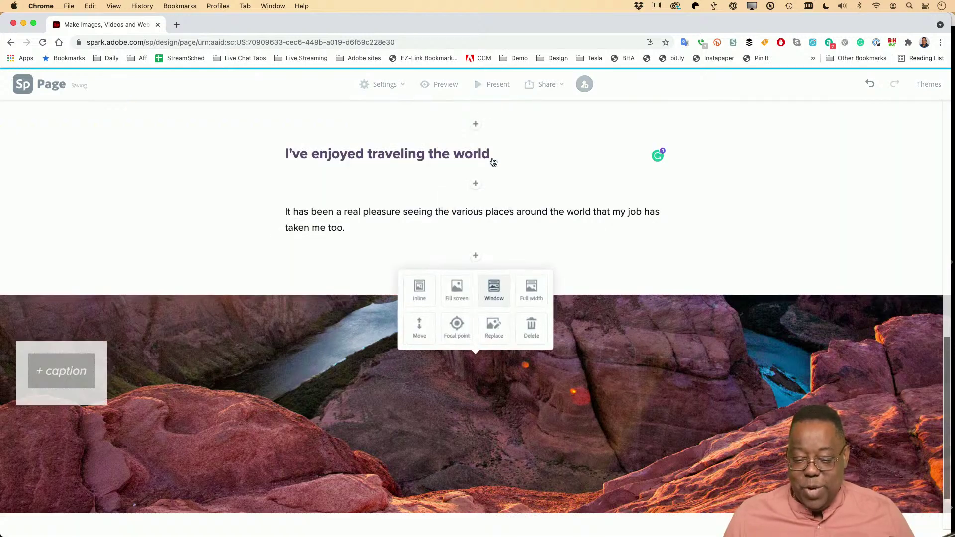
Step: Try the Full width layout on the river-bend photo and look over the whole image
{"action": "scroll", "coordinate": [615, 302], "scroll_direction": "down", "scroll_amount": 2}
{"action": "scroll", "coordinate": [615, 302], "scroll_direction": "up", "scroll_amount": 10}
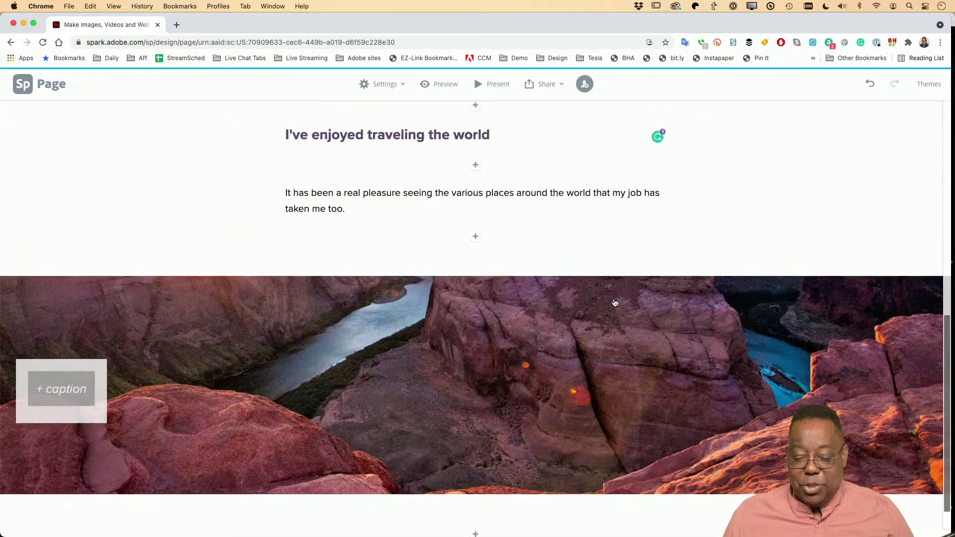
{"action": "scroll", "coordinate": [615, 303], "scroll_direction": "down", "scroll_amount": 10}
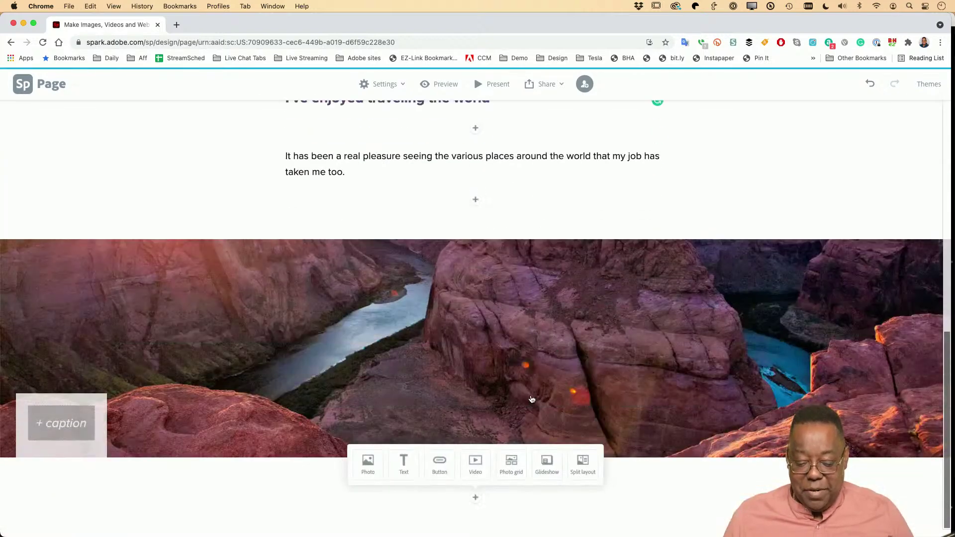
{"action": "mouse_move", "coordinate": [437, 373]}
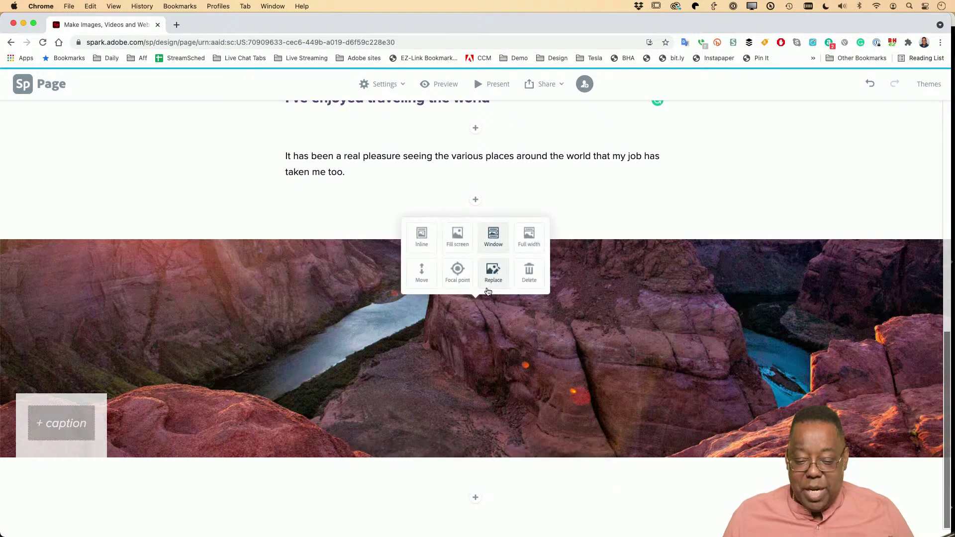
{"action": "left_click", "coordinate": [529, 238]}
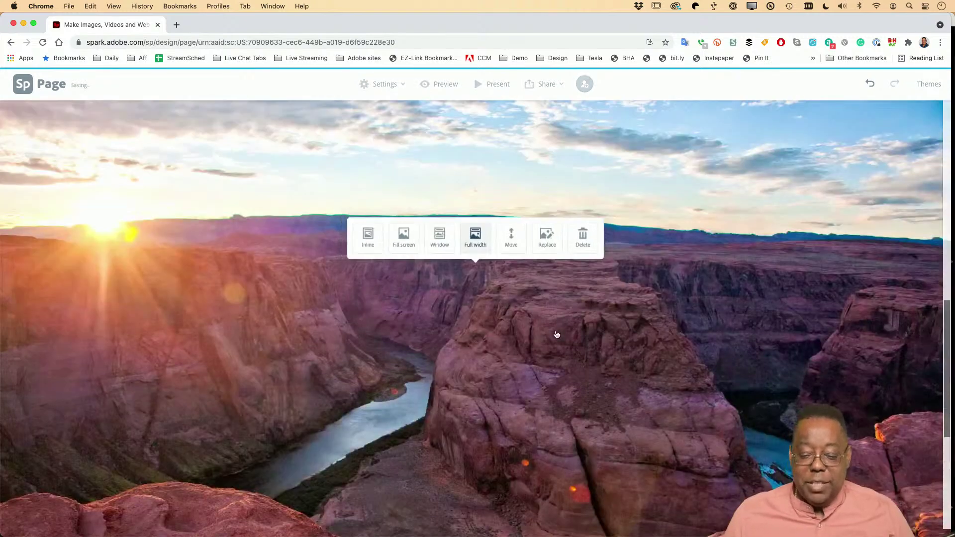
{"action": "scroll", "coordinate": [556, 356], "scroll_direction": "up", "scroll_amount": 2}
{"action": "scroll", "coordinate": [557, 357], "scroll_direction": "down", "scroll_amount": 3}
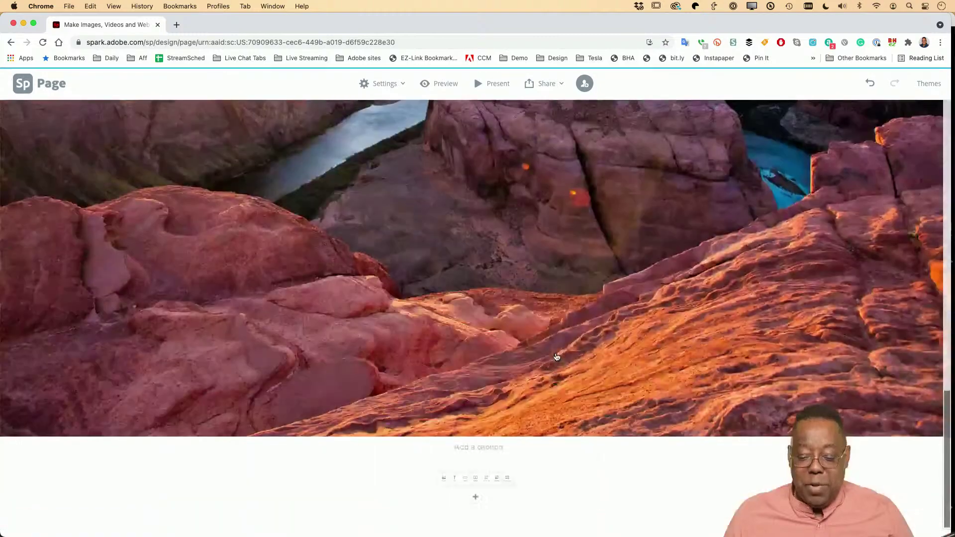
{"action": "scroll", "coordinate": [557, 357], "scroll_direction": "up", "scroll_amount": 5}
{"action": "scroll", "coordinate": [557, 358], "scroll_direction": "up", "scroll_amount": 5}
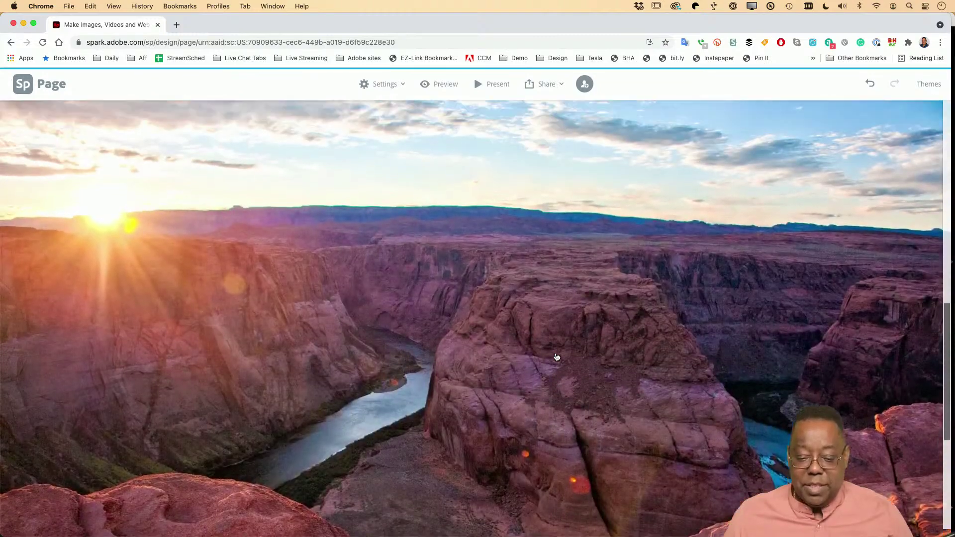
{"action": "scroll", "coordinate": [557, 357], "scroll_direction": "down", "scroll_amount": 3}
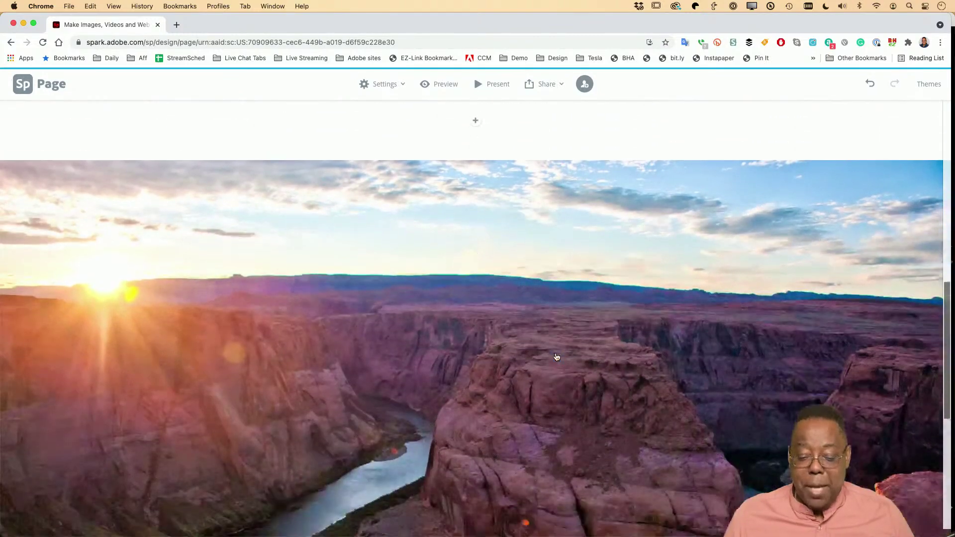
Step: Switch the river-bend photo to the Inline layout and caption it "Horseshoe Bend"
{"action": "left_click", "coordinate": [514, 276]}
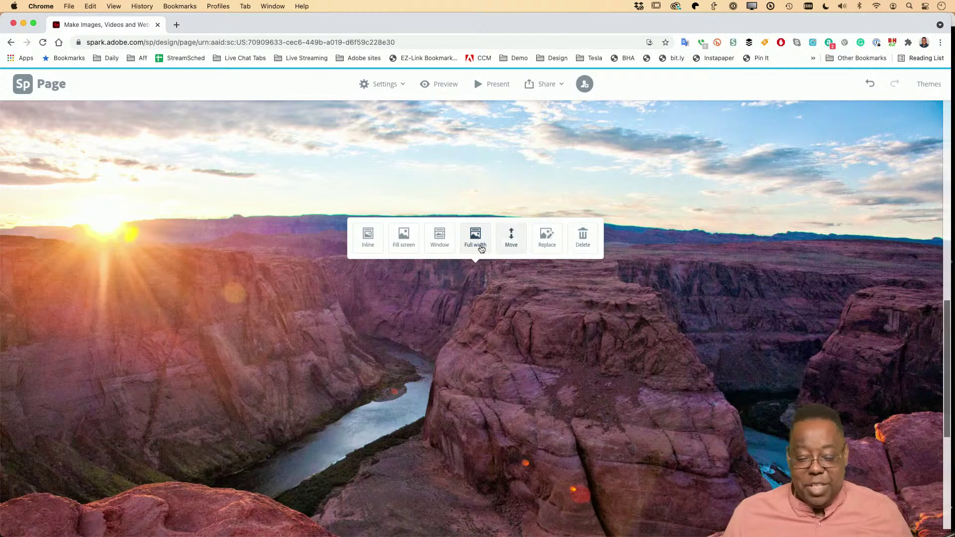
{"action": "left_click", "coordinate": [368, 239]}
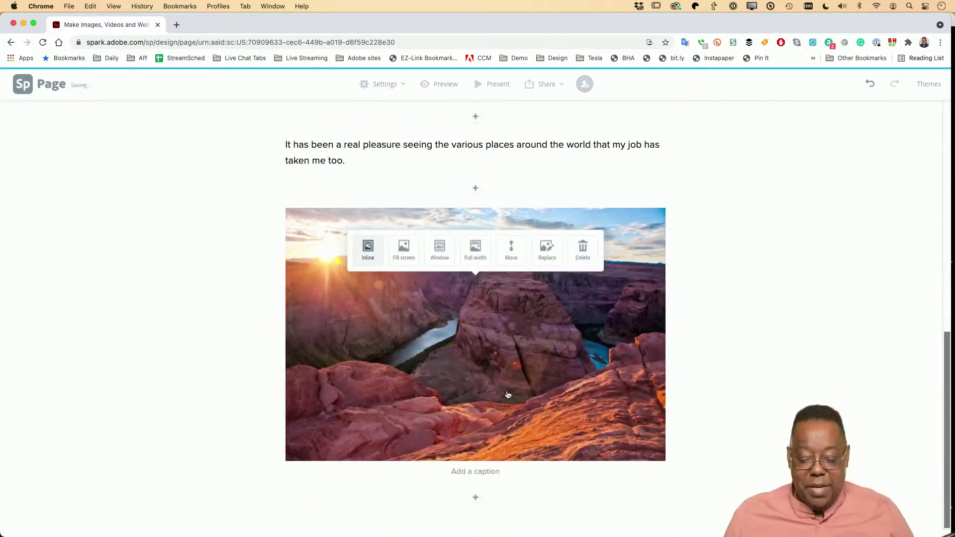
{"action": "left_click", "coordinate": [478, 475]}
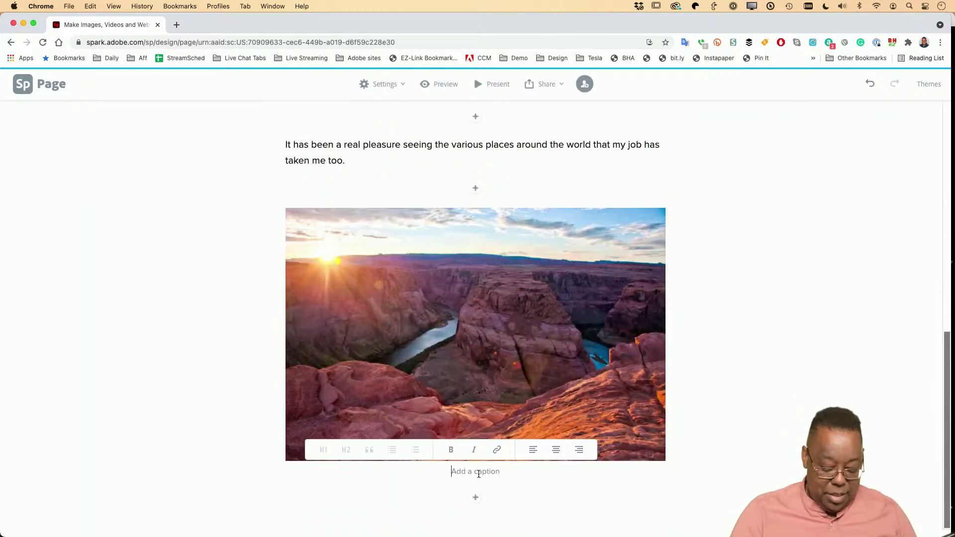
{"action": "type", "text": "Horese"}
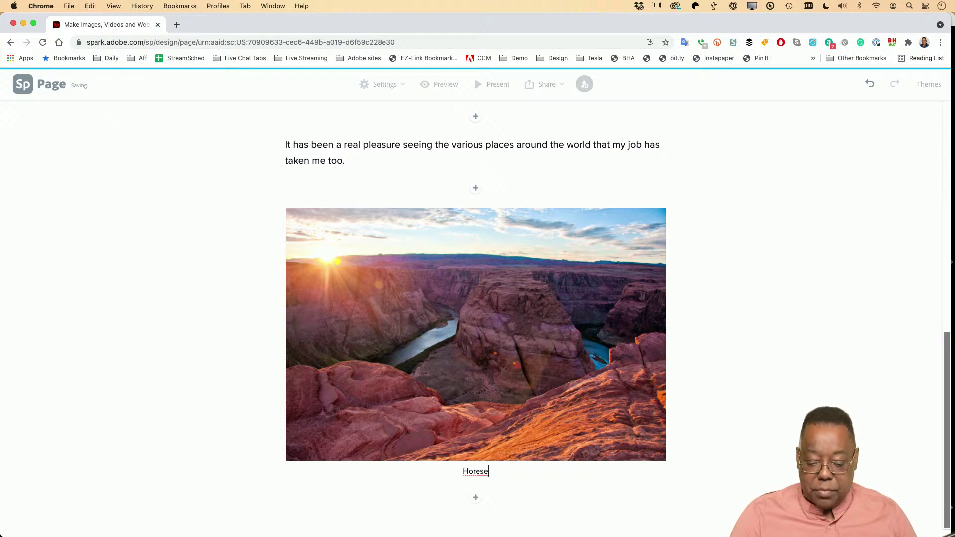
{"action": "key", "text": "BackSpace"}
{"action": "key", "text": "BackSpace"}
{"action": "key", "text": "BackSpace"}
{"action": "type", "text": "sesho"}
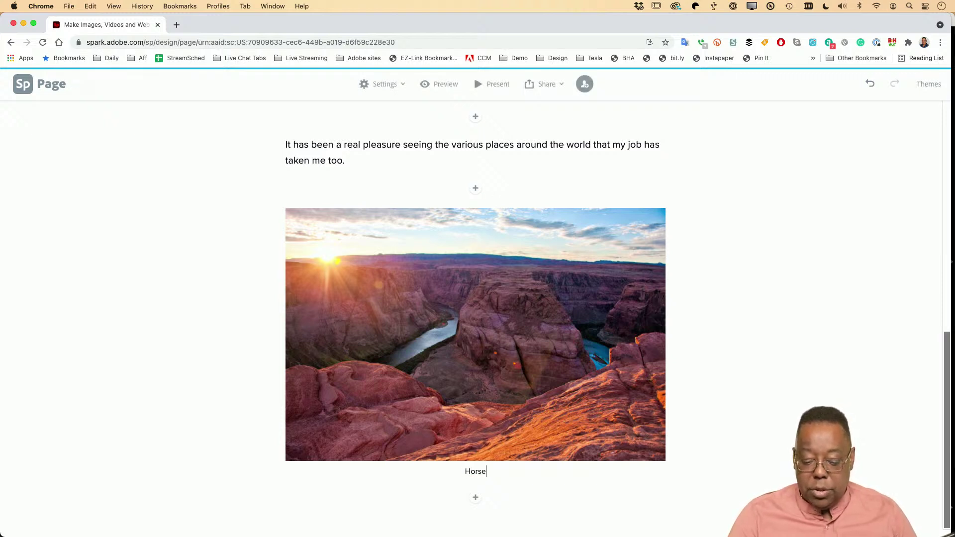
{"action": "type", "text": "e Bend"}
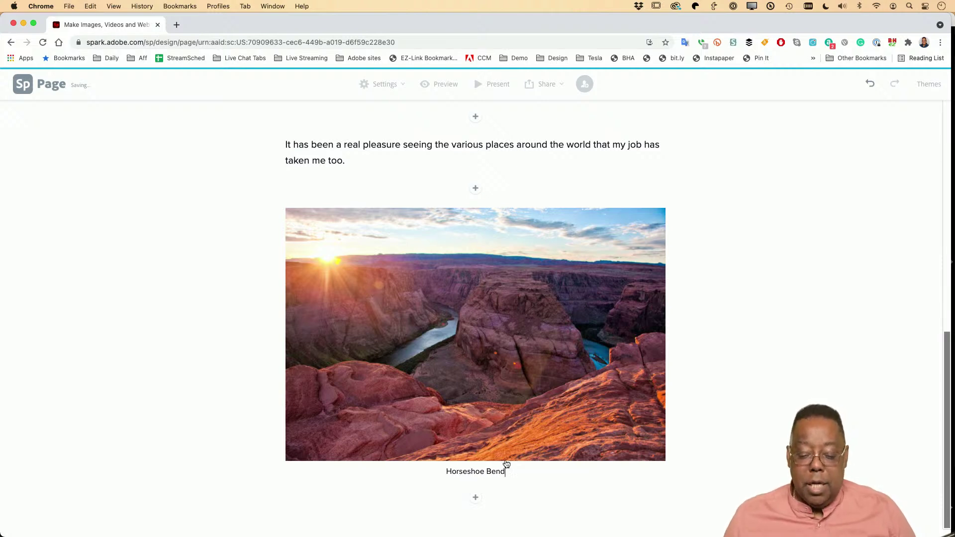
Step: Below Horseshoe Bend, insert a photo grid of the full Eiffel Tower, Sphinx head, leopard, ring sculpture, clouds, framed desert butte and purple slot canyon from Lightroom
{"action": "left_click", "coordinate": [475, 498]}
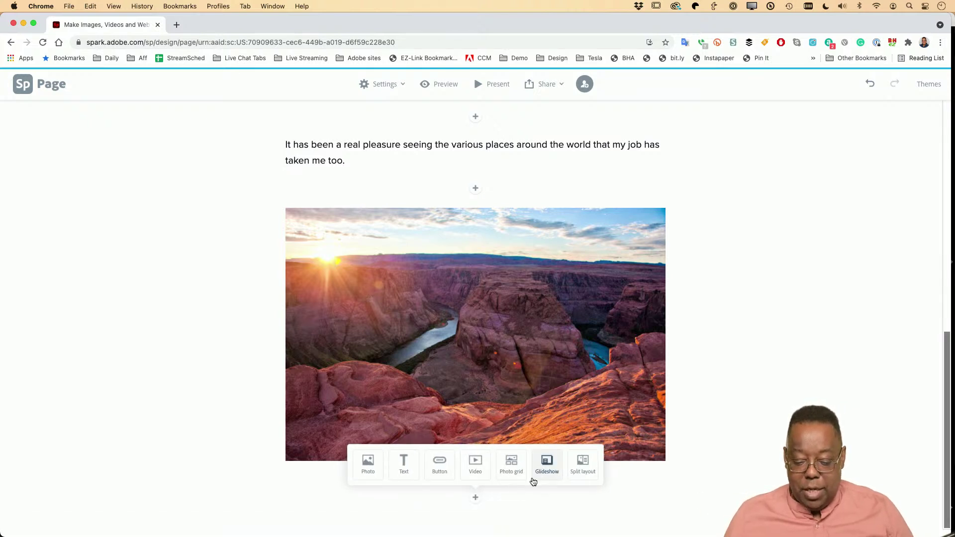
{"action": "left_click", "coordinate": [511, 464]}
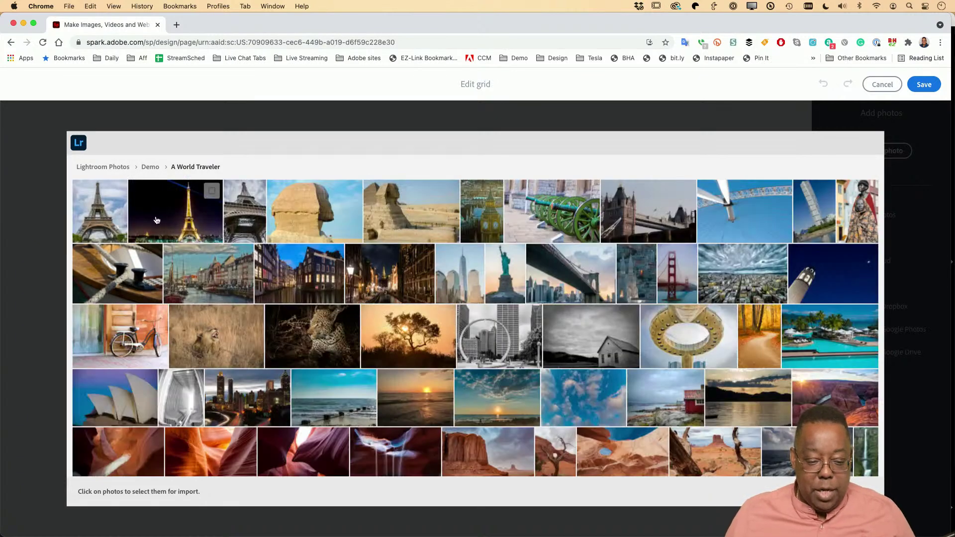
{"action": "left_click", "coordinate": [115, 223]}
{"action": "left_click", "coordinate": [319, 224]}
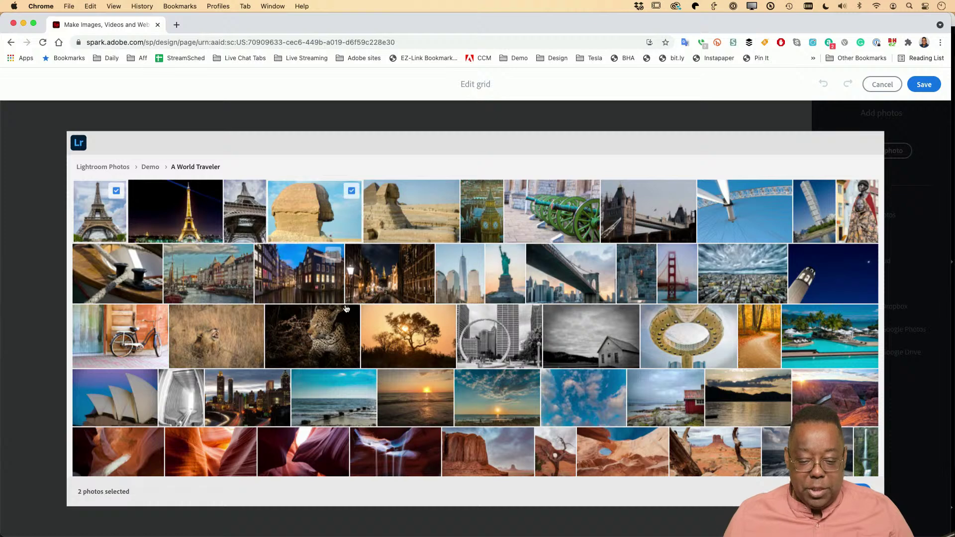
{"action": "left_click", "coordinate": [331, 338]}
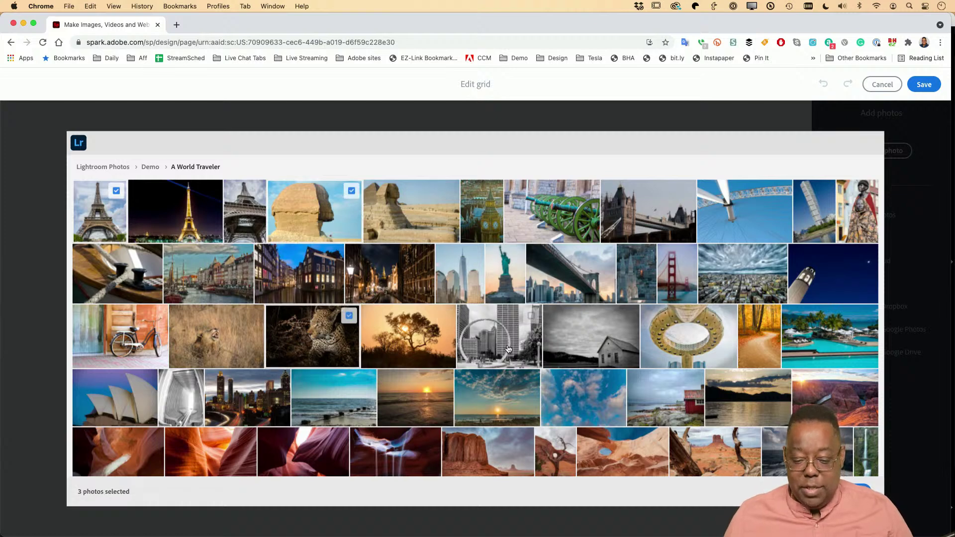
{"action": "left_click", "coordinate": [510, 358]}
{"action": "left_click", "coordinate": [585, 405]}
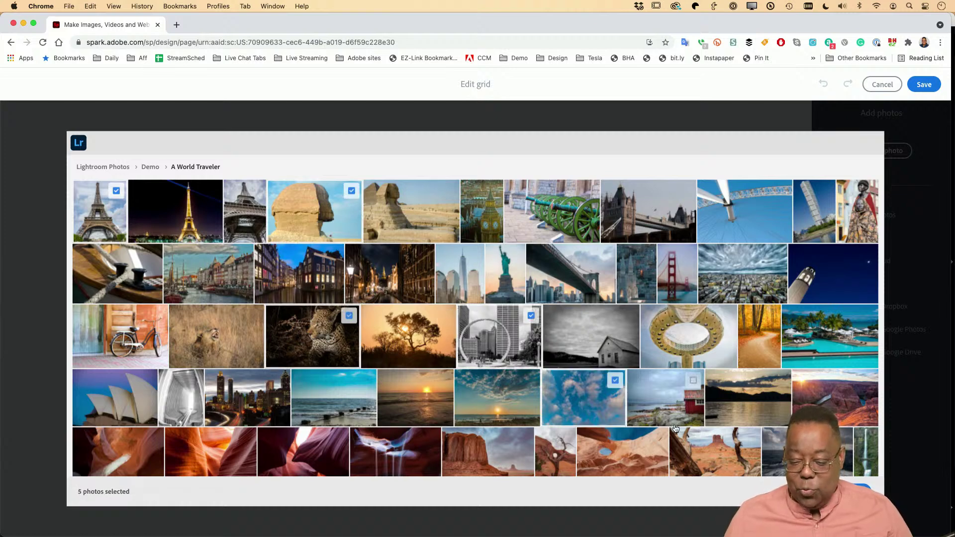
{"action": "left_click", "coordinate": [707, 454]}
{"action": "left_click", "coordinate": [304, 460]}
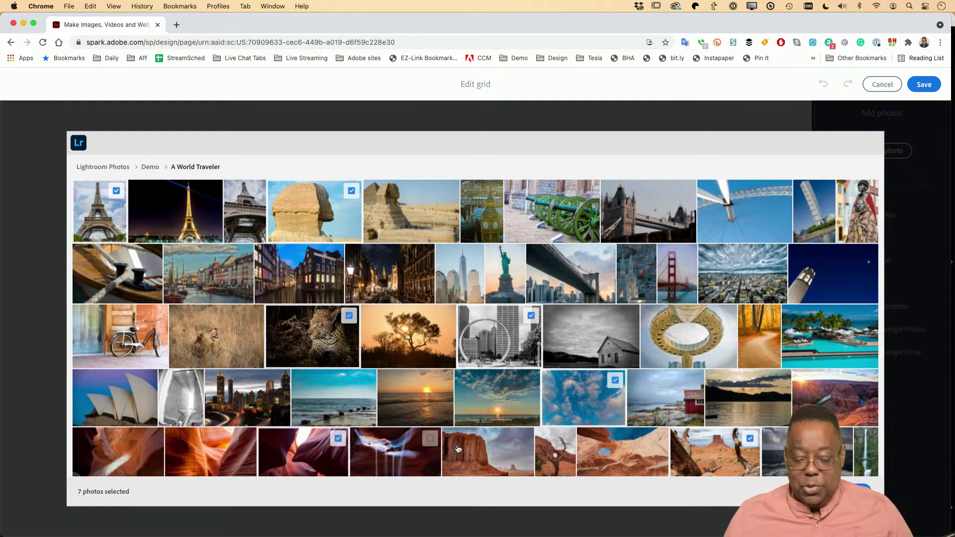
{"action": "left_click", "coordinate": [863, 492]}
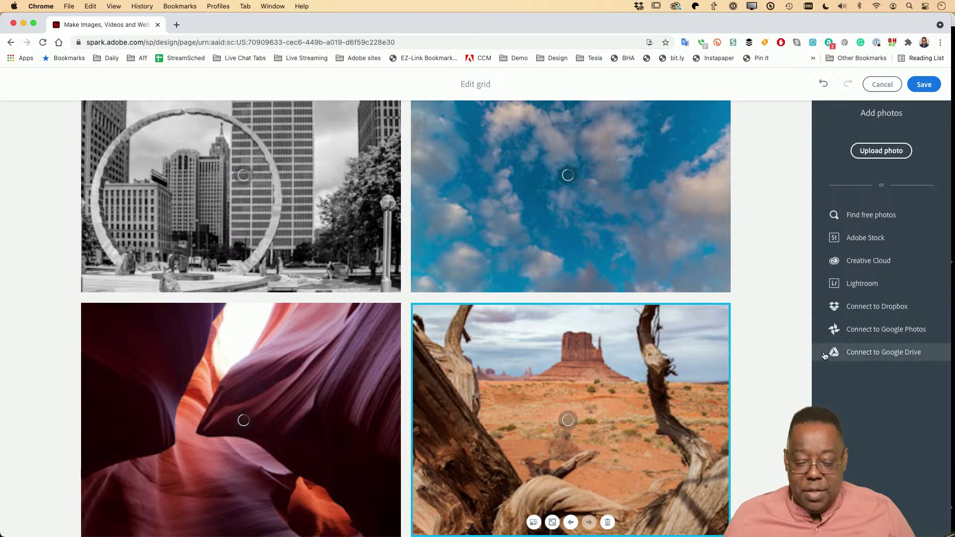
Step: Reorder the grid so the desert butte precedes the slot canyon and the Sphinx comes first, before the Eiffel Tower, and save the grid
{"action": "left_click", "coordinate": [572, 522]}
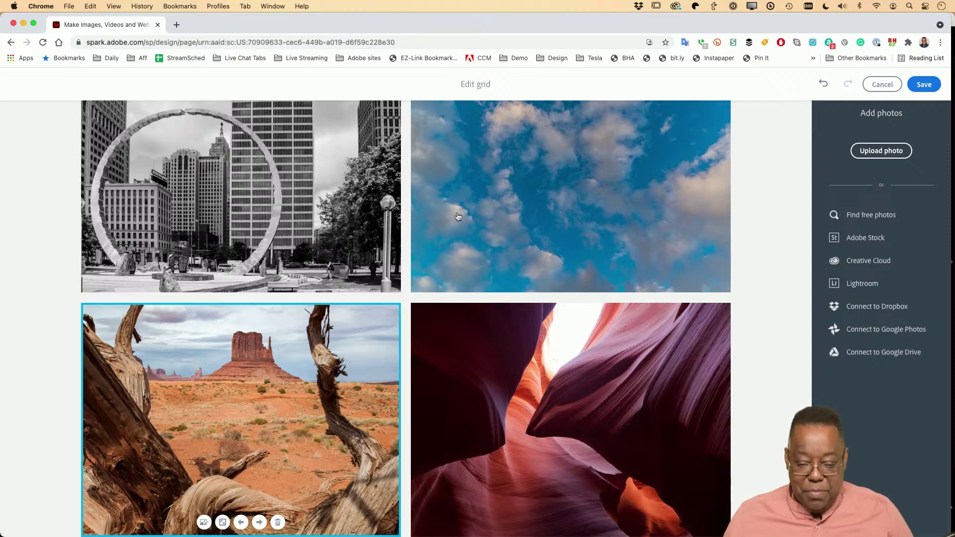
{"action": "scroll", "coordinate": [461, 261], "scroll_direction": "up", "scroll_amount": 5}
{"action": "scroll", "coordinate": [462, 262], "scroll_direction": "up", "scroll_amount": 5}
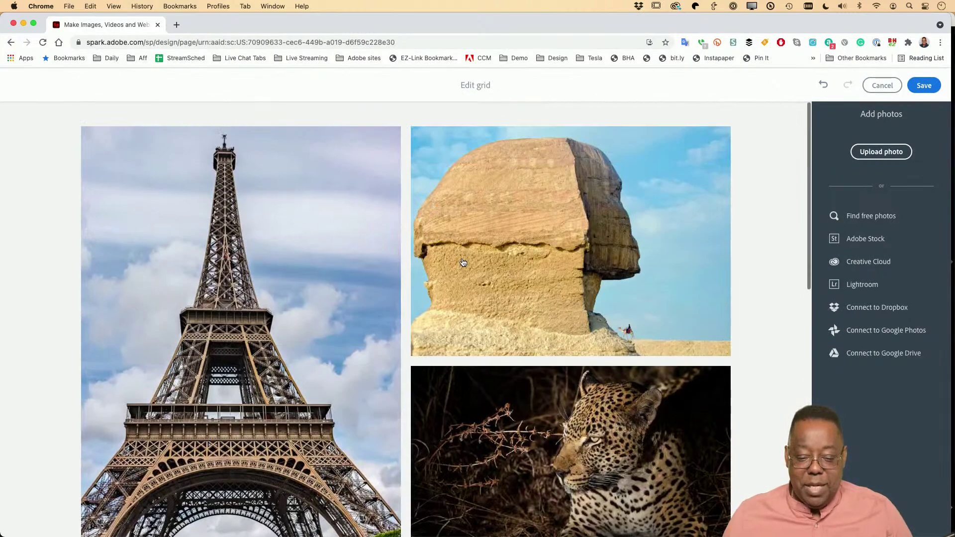
{"action": "left_click", "coordinate": [545, 298]}
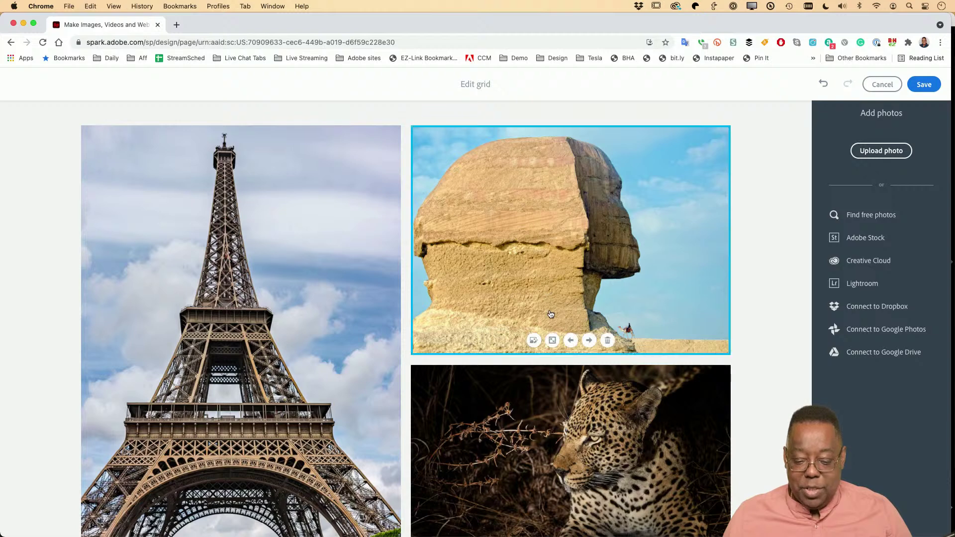
{"action": "left_click", "coordinate": [571, 341]}
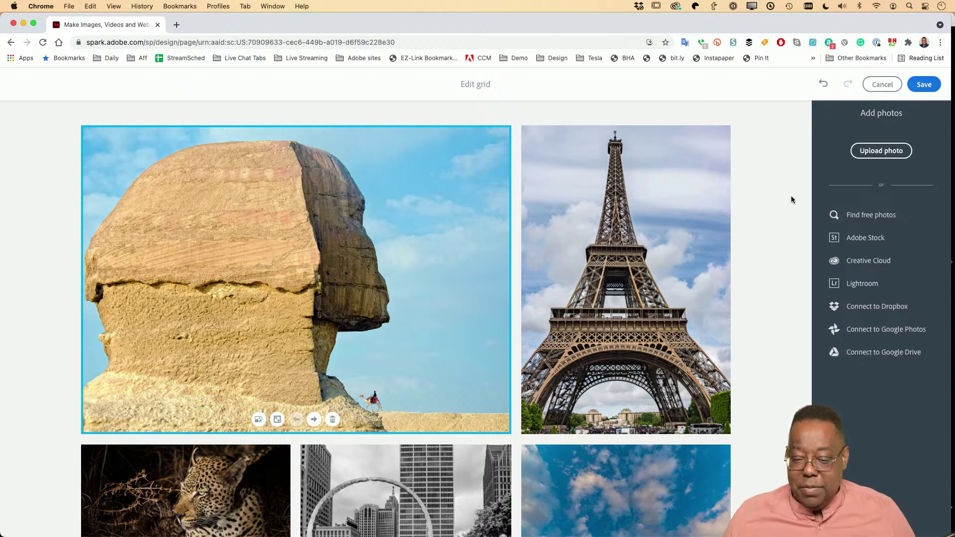
{"action": "left_click", "coordinate": [920, 84]}
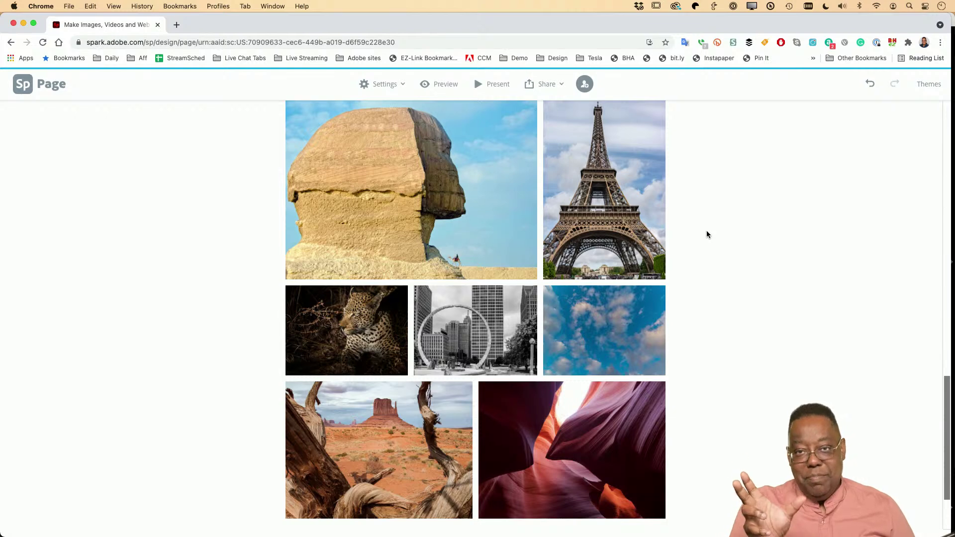
Step: Add a "Follow me on Instagram" button below the photo grid, linked to the author's Instagram profile URL
{"action": "scroll", "coordinate": [684, 239], "scroll_direction": "down", "scroll_amount": 4}
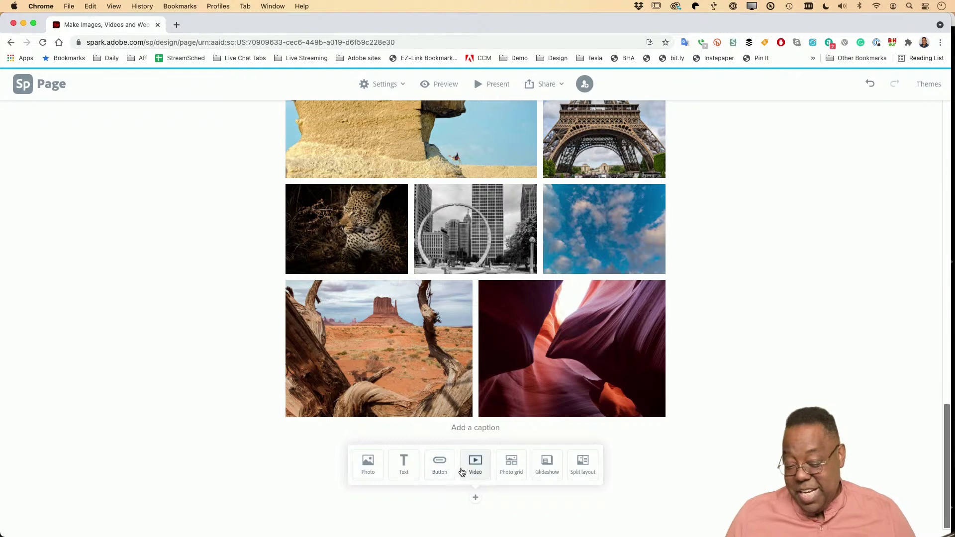
{"action": "left_click", "coordinate": [442, 468]}
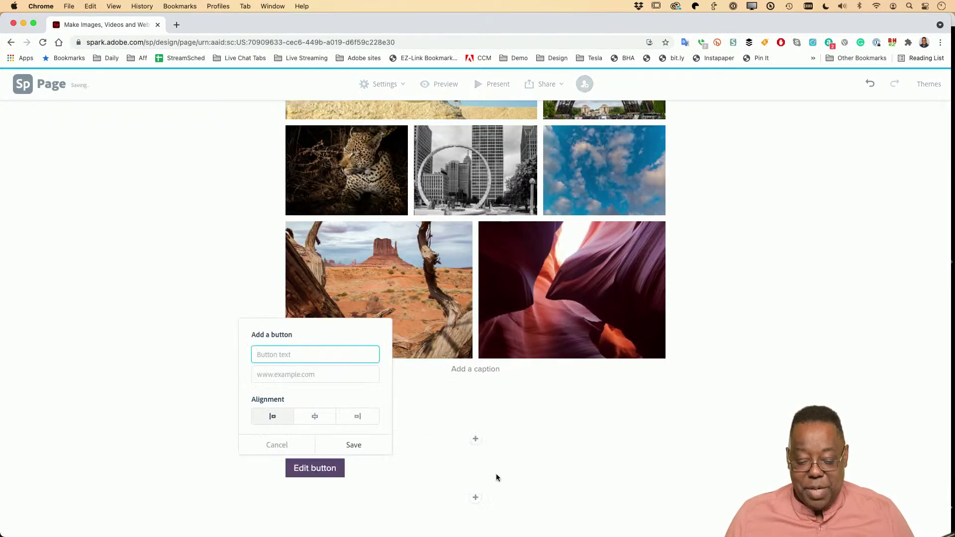
{"action": "type", "text": "Fo"}
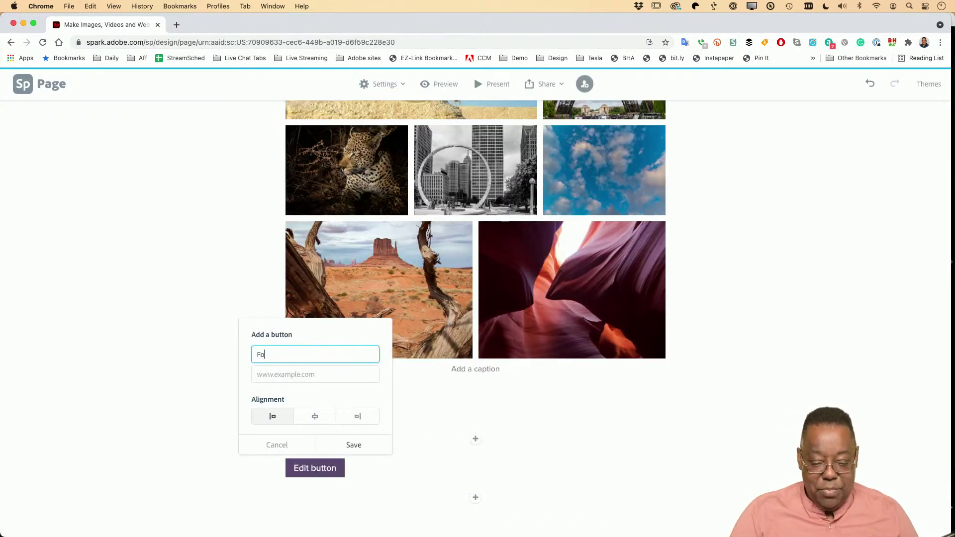
{"action": "type", "text": "llow me on Instagram"}
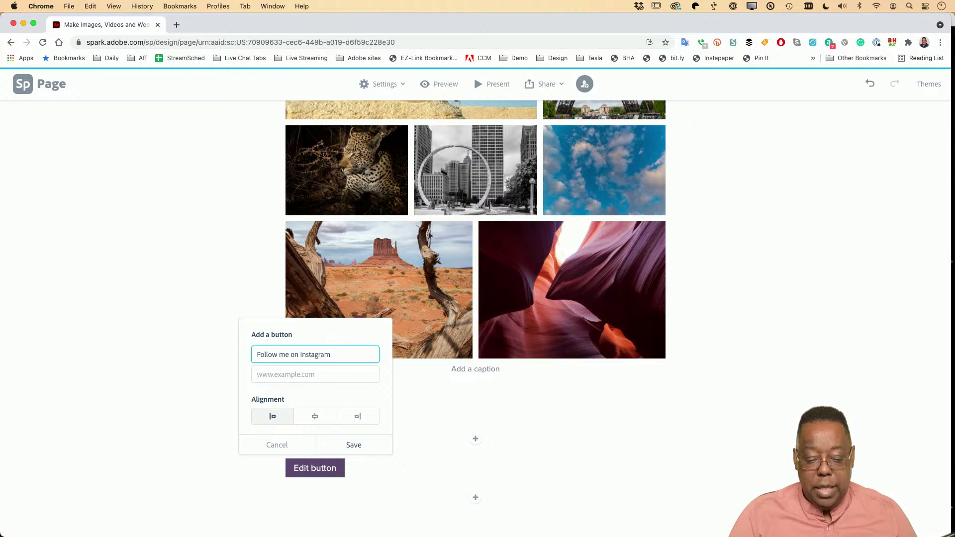
{"action": "left_click", "coordinate": [289, 374]}
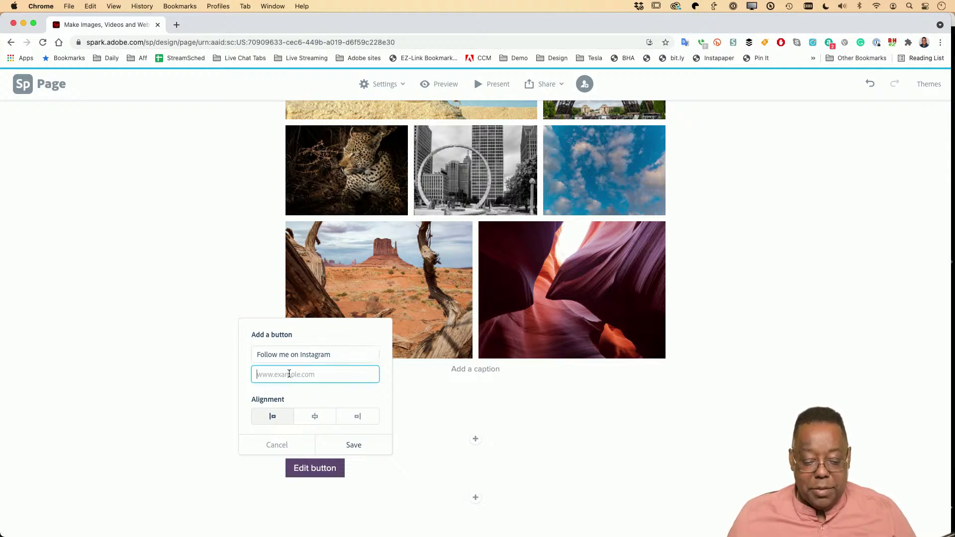
{"action": "type", "text": "https://instagram.com"}
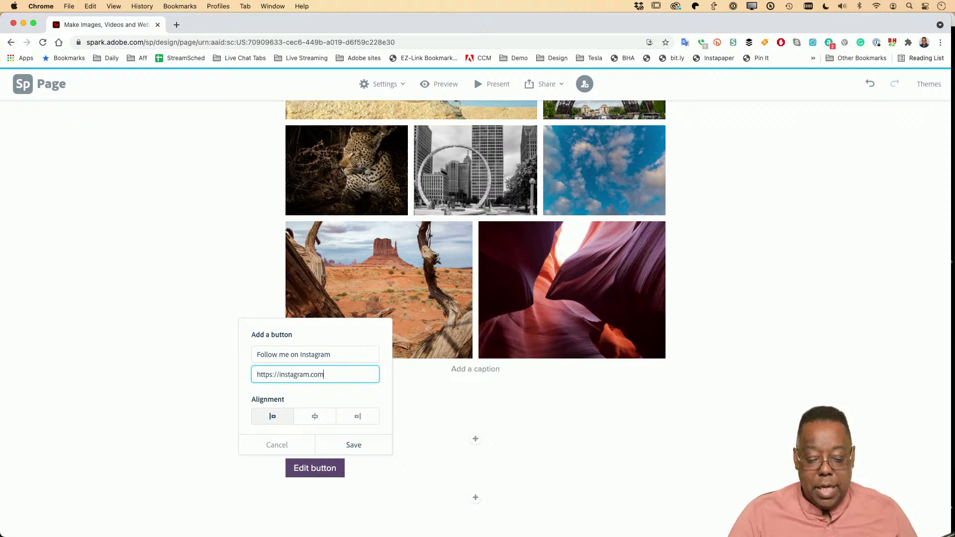
{"action": "type", "text": "terrleewhite"}
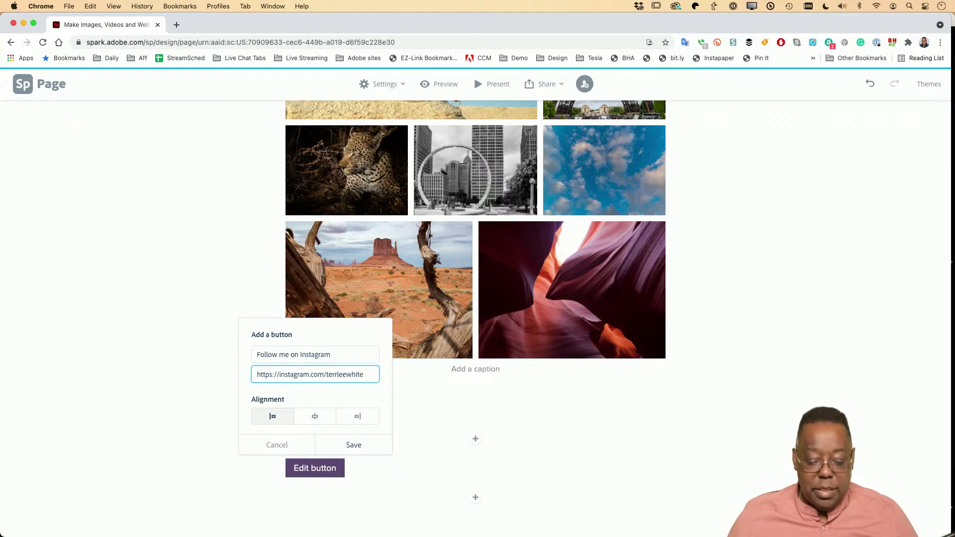
{"action": "left_click", "coordinate": [348, 444]}
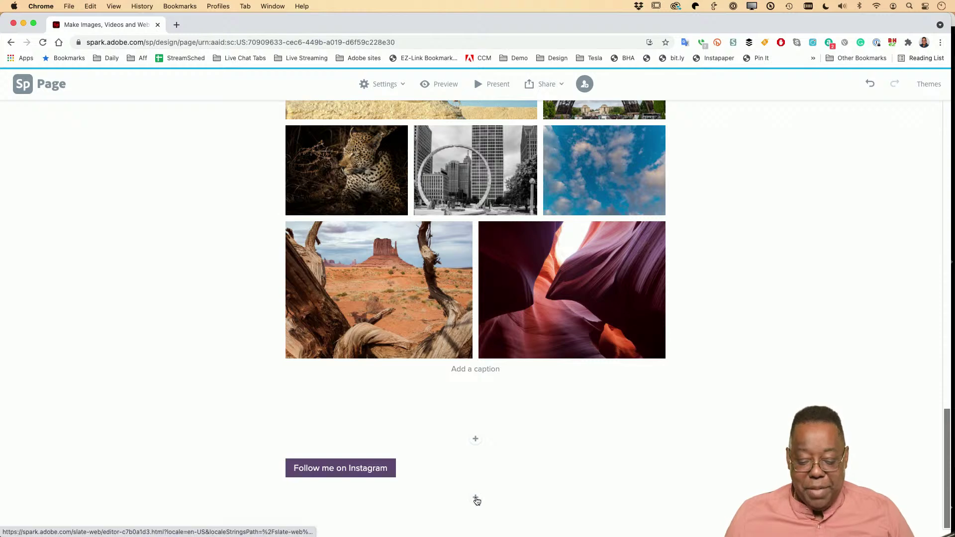
Step: Insert the text "My favorite places have big monuments" between the Horseshoe Bend photo and the photo grid
{"action": "scroll", "coordinate": [504, 420], "scroll_direction": "up", "scroll_amount": 3}
{"action": "scroll", "coordinate": [504, 420], "scroll_direction": "up", "scroll_amount": 5}
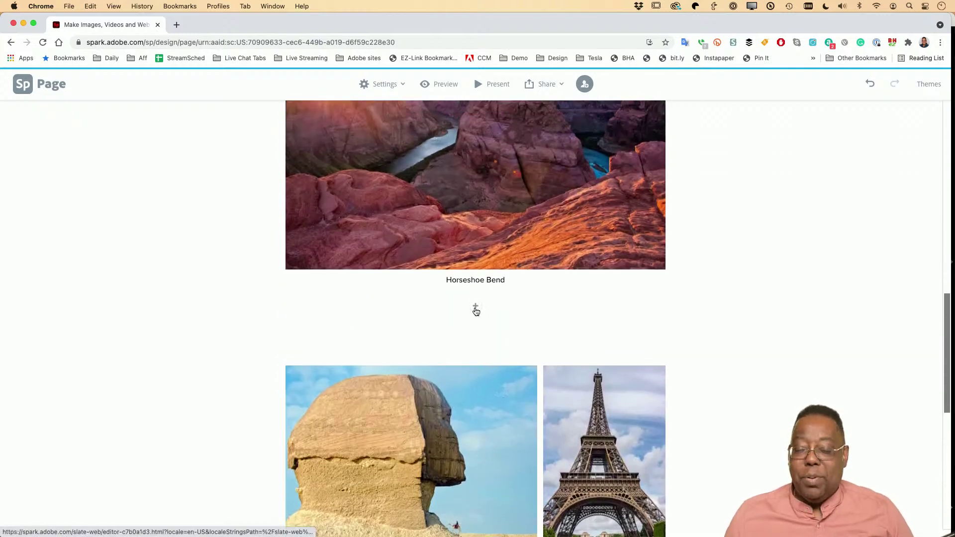
{"action": "left_click", "coordinate": [476, 308]}
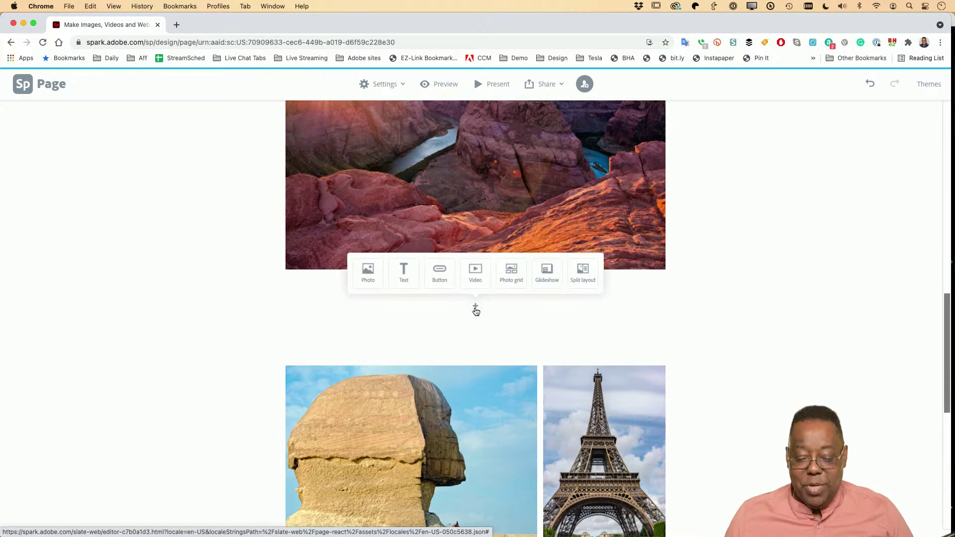
{"action": "left_click", "coordinate": [404, 275]}
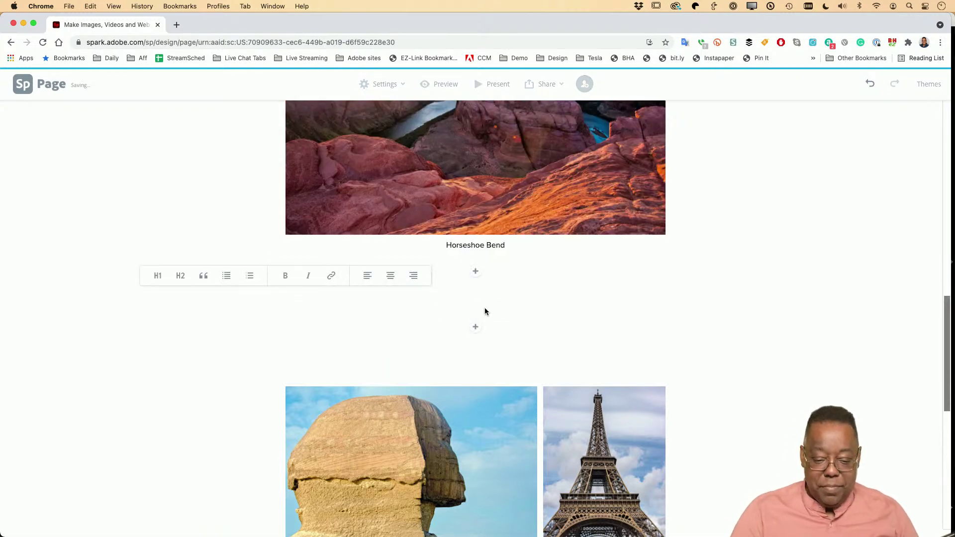
{"action": "type", "text": "My favo"}
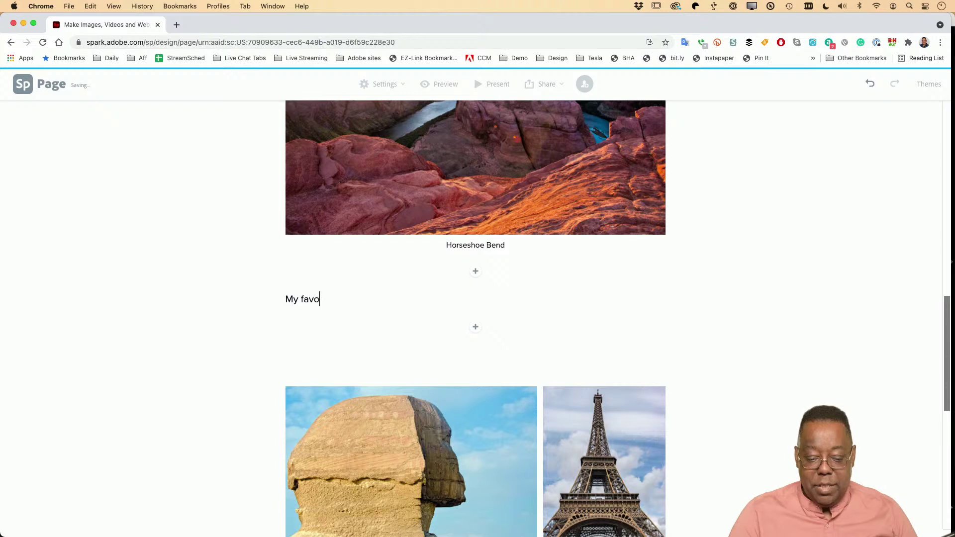
{"action": "type", "text": "rite palc"}
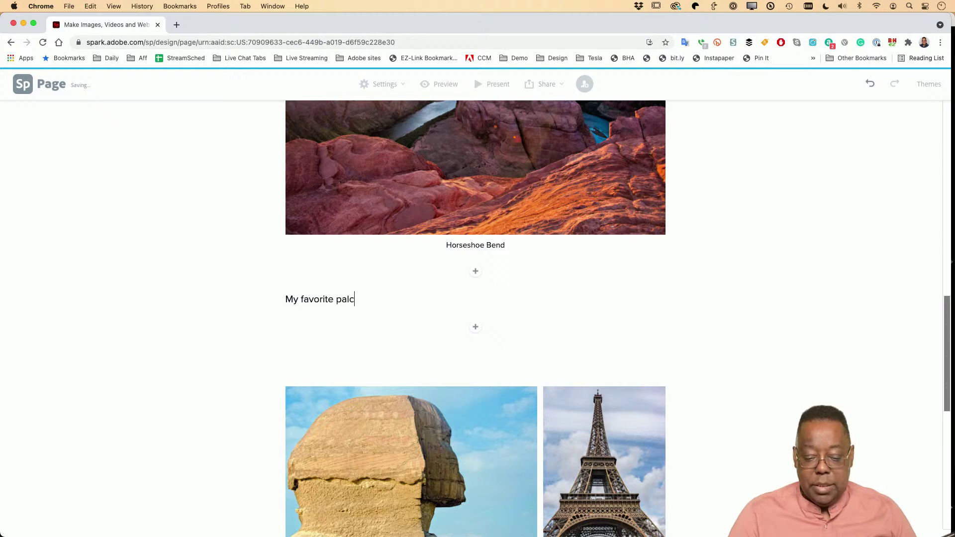
{"action": "key", "text": "BackSpace"}
{"action": "key", "text": "BackSpace"}
{"action": "key", "text": "BackSpace"}
{"action": "key", "text": "BackSpace"}
{"action": "key", "text": "BackSpace"}
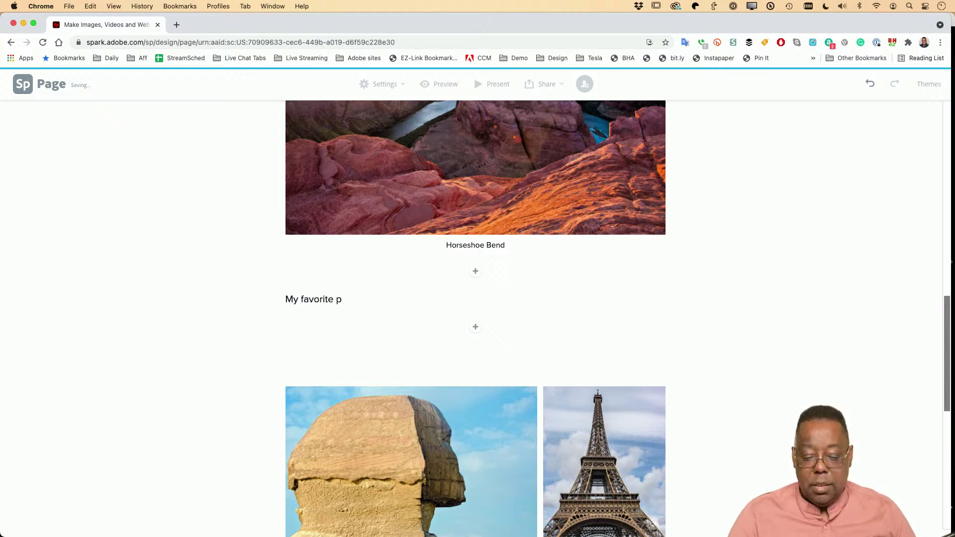
{"action": "type", "text": "laces "}
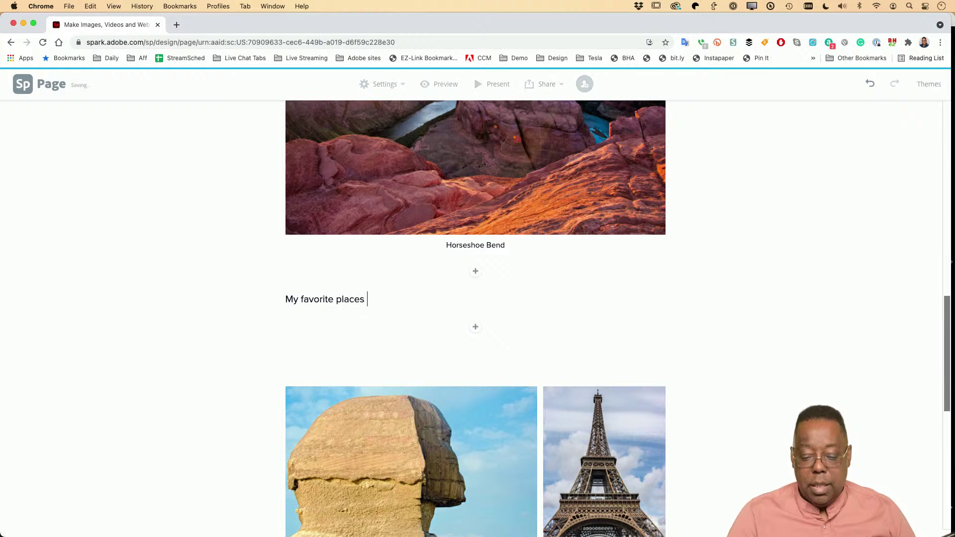
{"action": "type", "text": "ahave beig"}
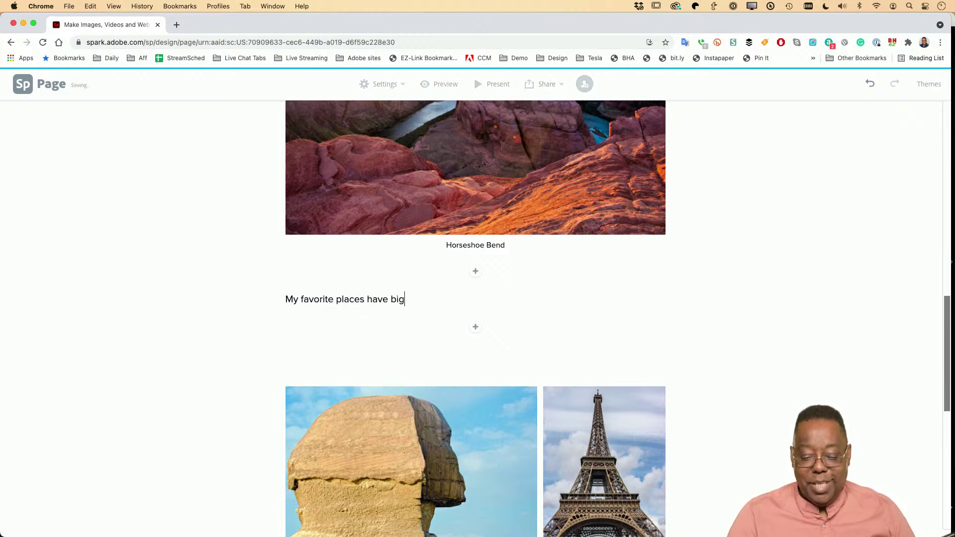
{"action": "type", "text": " monuments"}
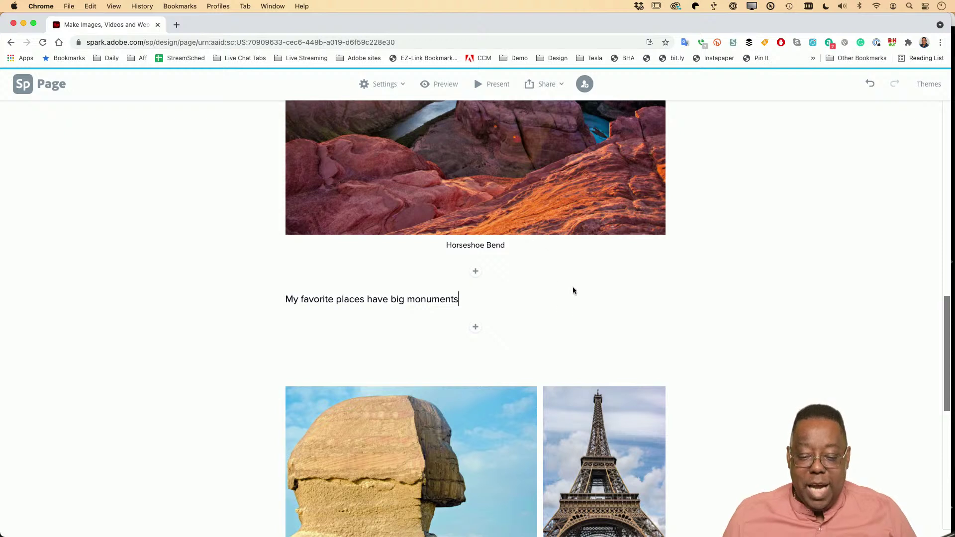
Step: Switch the Horseshoe Bend photo to the Window layout and review the page down to the Instagram button
{"action": "scroll", "coordinate": [573, 308], "scroll_direction": "down", "scroll_amount": 3}
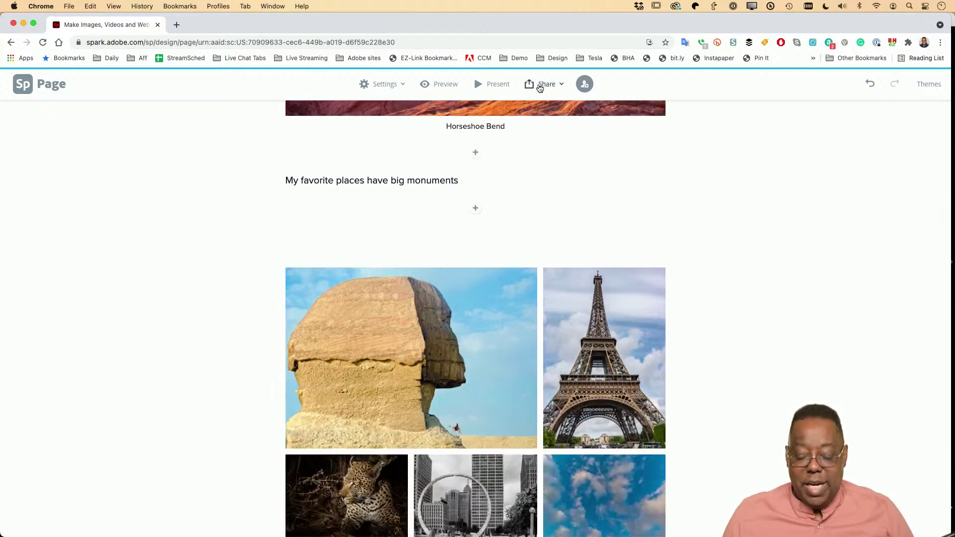
{"action": "scroll", "coordinate": [516, 303], "scroll_direction": "down", "scroll_amount": 2}
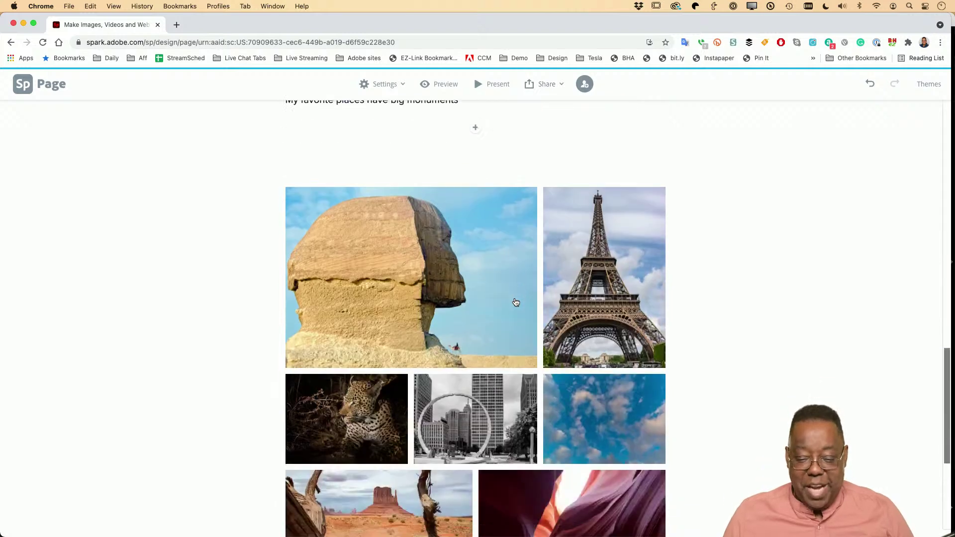
{"action": "scroll", "coordinate": [515, 303], "scroll_direction": "up", "scroll_amount": 7}
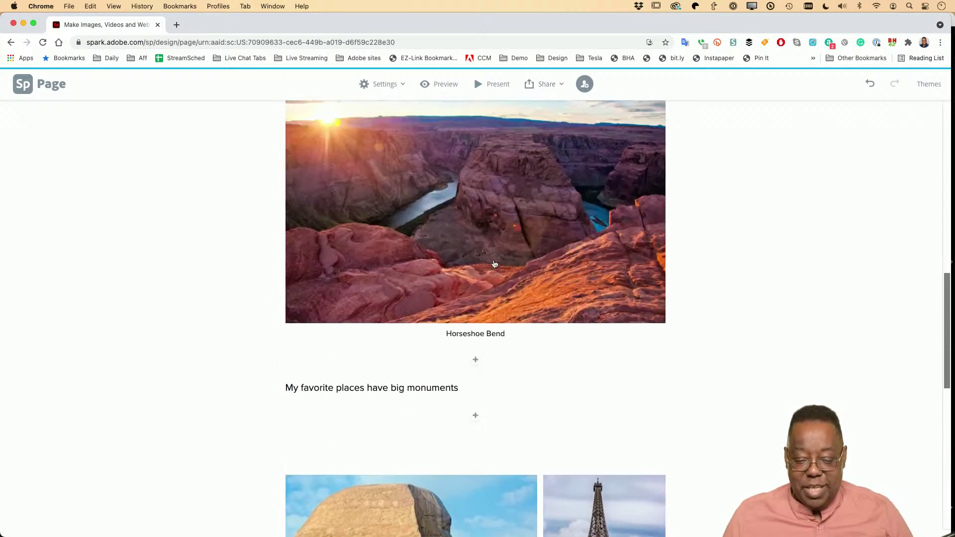
{"action": "left_click", "coordinate": [494, 264]}
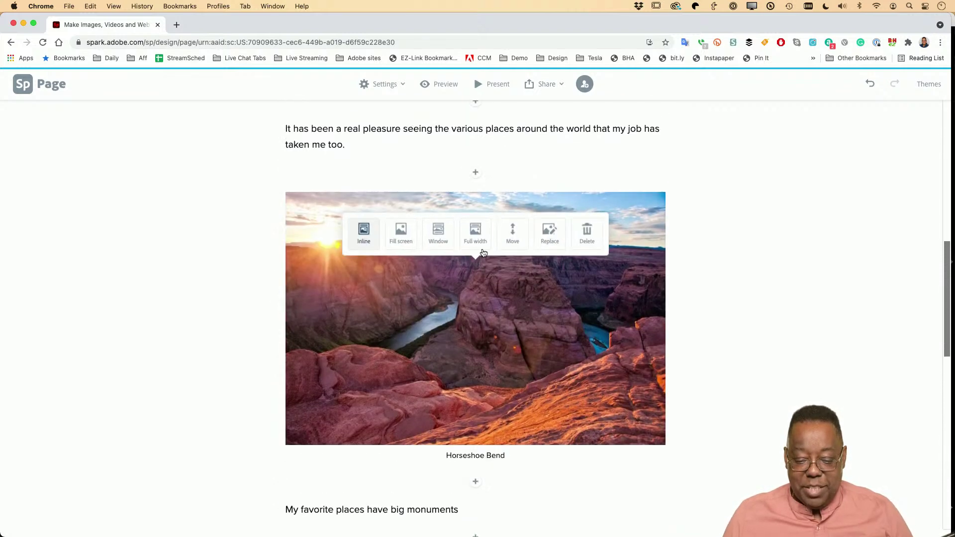
{"action": "left_click", "coordinate": [440, 242]}
{"action": "scroll", "coordinate": [677, 253], "scroll_direction": "up", "scroll_amount": 5}
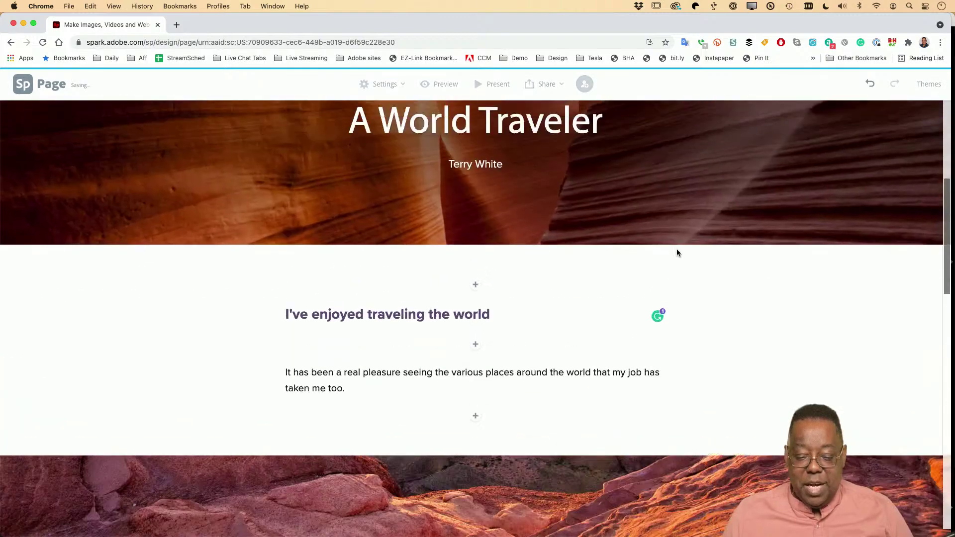
{"action": "scroll", "coordinate": [677, 252], "scroll_direction": "down", "scroll_amount": 15}
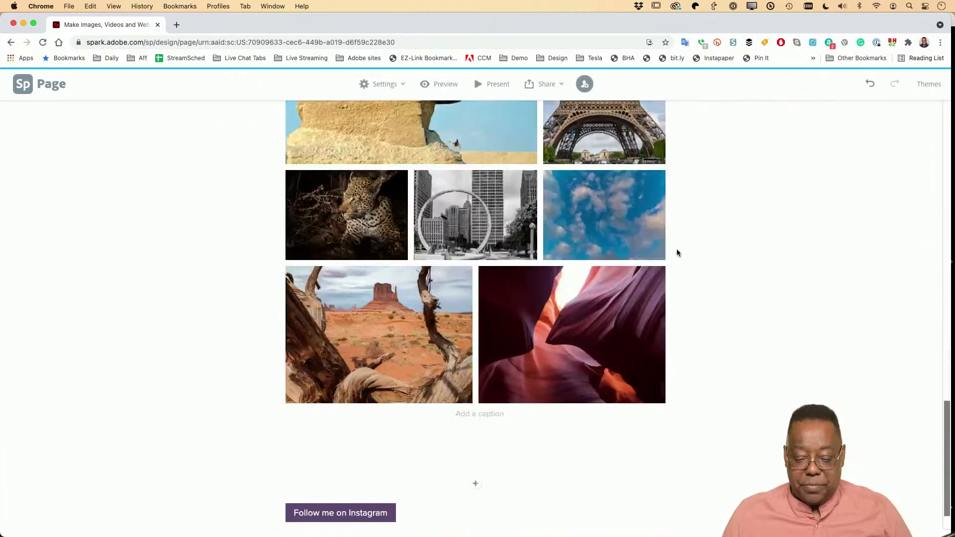
{"action": "scroll", "coordinate": [677, 252], "scroll_direction": "down", "scroll_amount": 2}
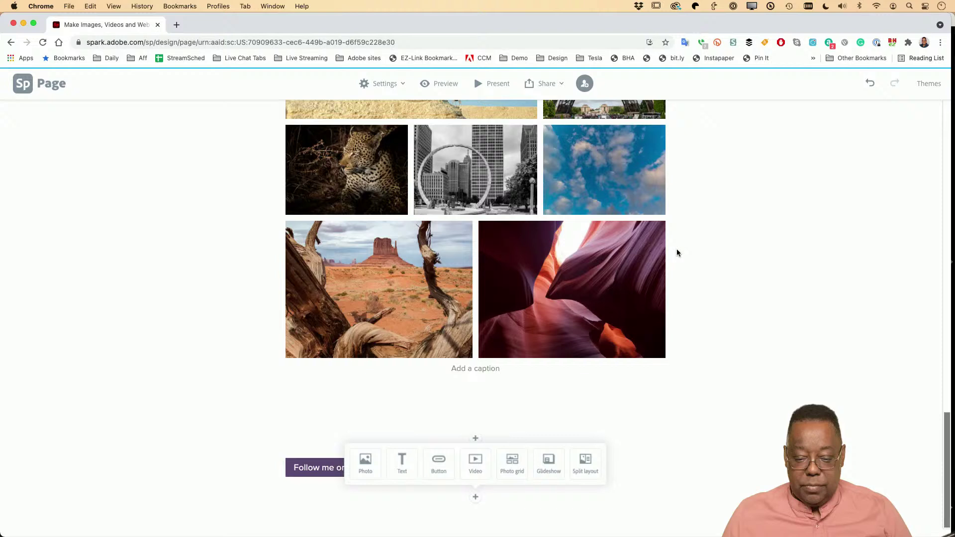
Step: Publish A World Traveler in the Travel category with the author credit enabled, and create its shareable link
{"action": "left_click", "coordinate": [531, 88]}
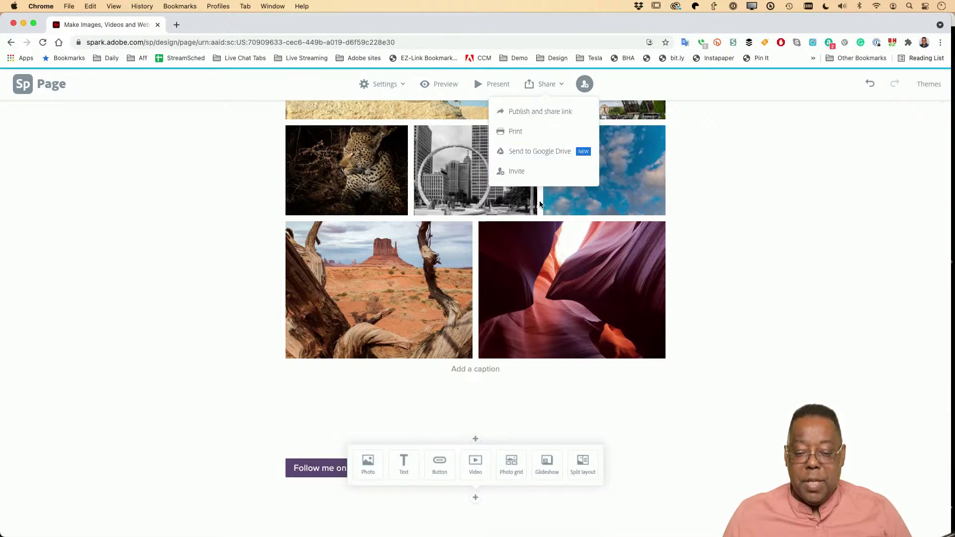
{"action": "left_click", "coordinate": [530, 111]}
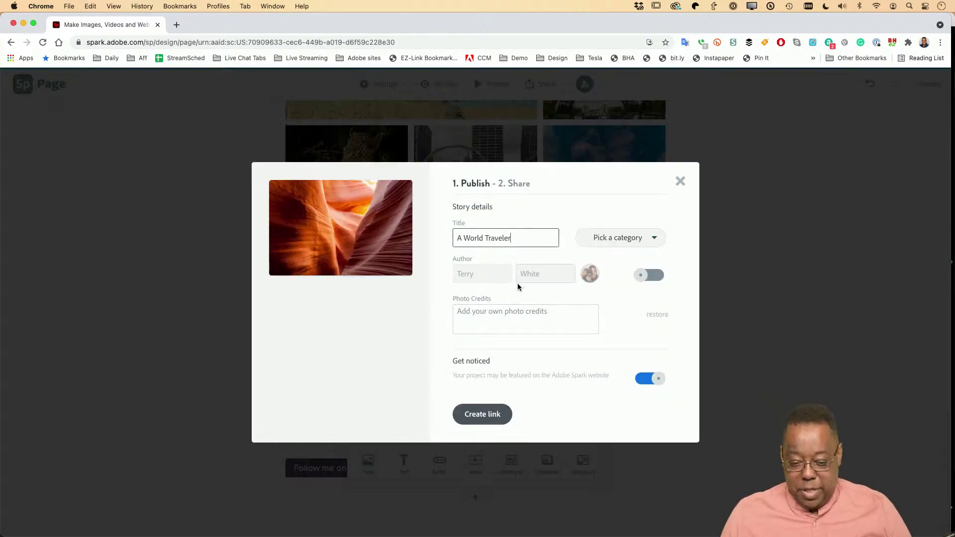
{"action": "left_click", "coordinate": [650, 275]}
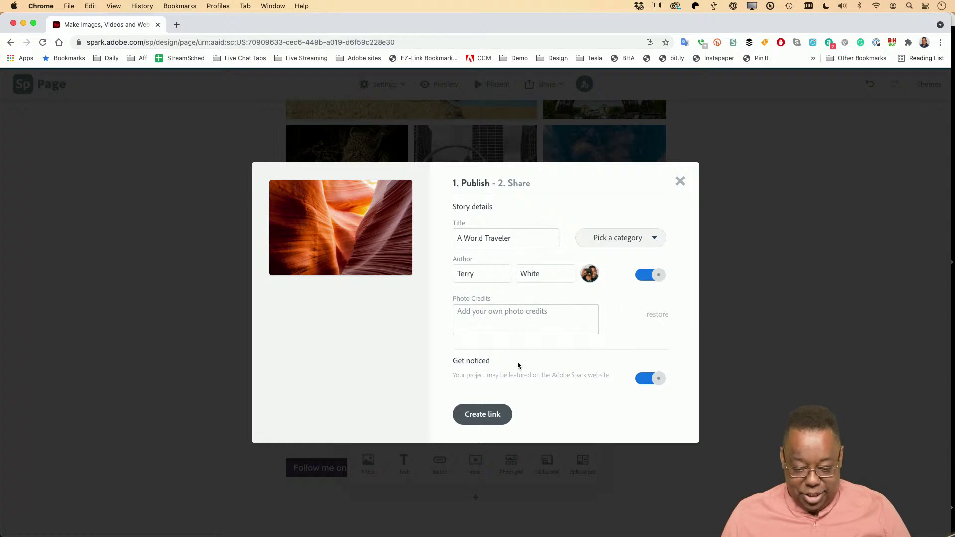
{"action": "left_click", "coordinate": [617, 241]}
{"action": "left_click", "coordinate": [599, 419]}
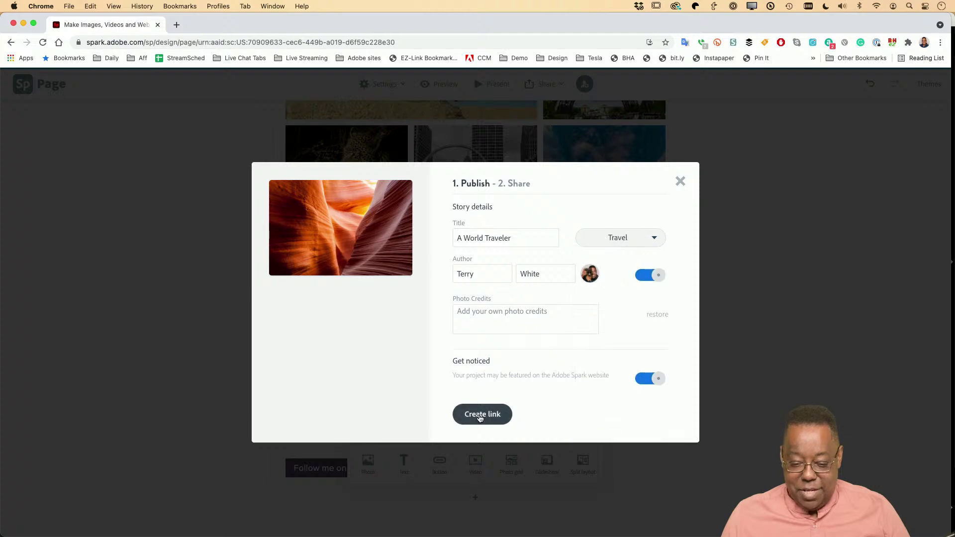
{"action": "left_click", "coordinate": [480, 416]}
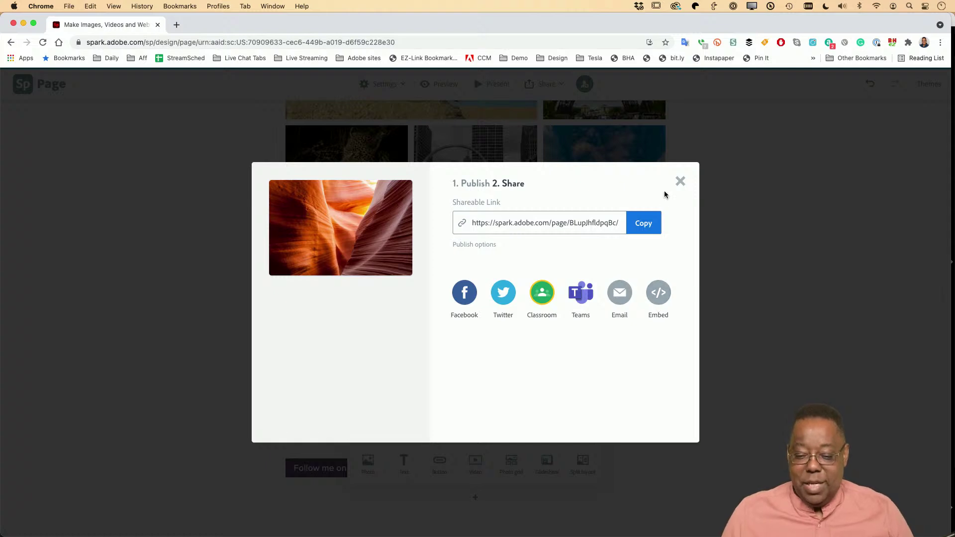
{"action": "left_click", "coordinate": [680, 182]}
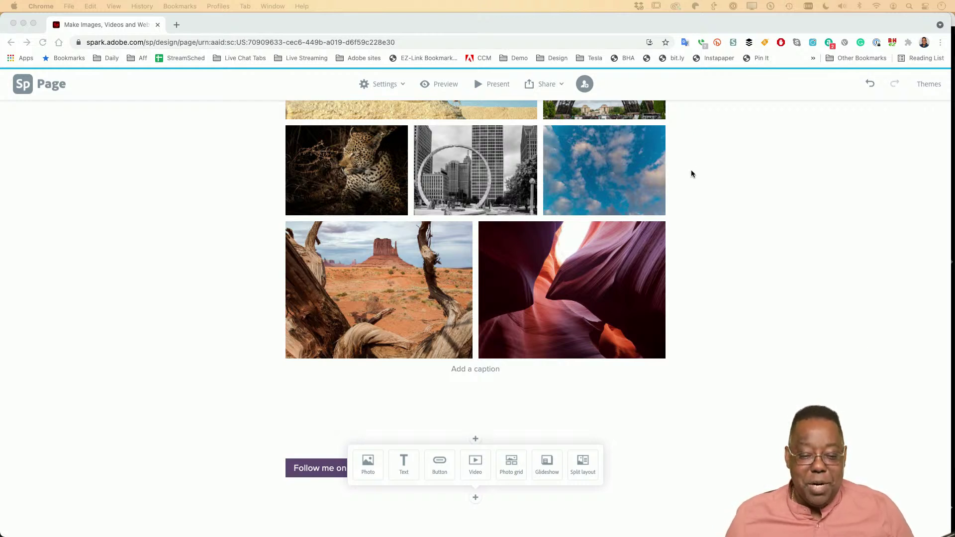
{"action": "left_click", "coordinate": [177, 24]}
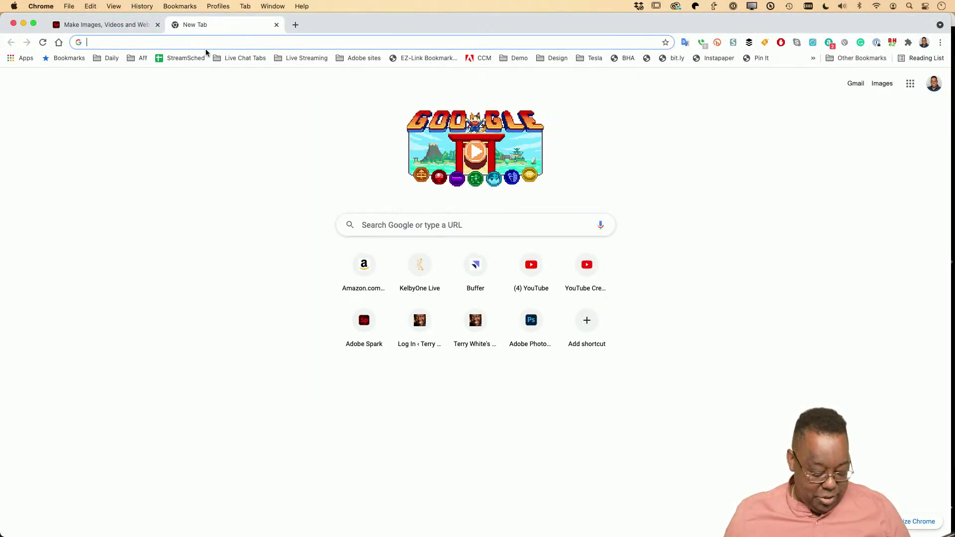
{"action": "type", "text": "https://twhite.me/tw25"}
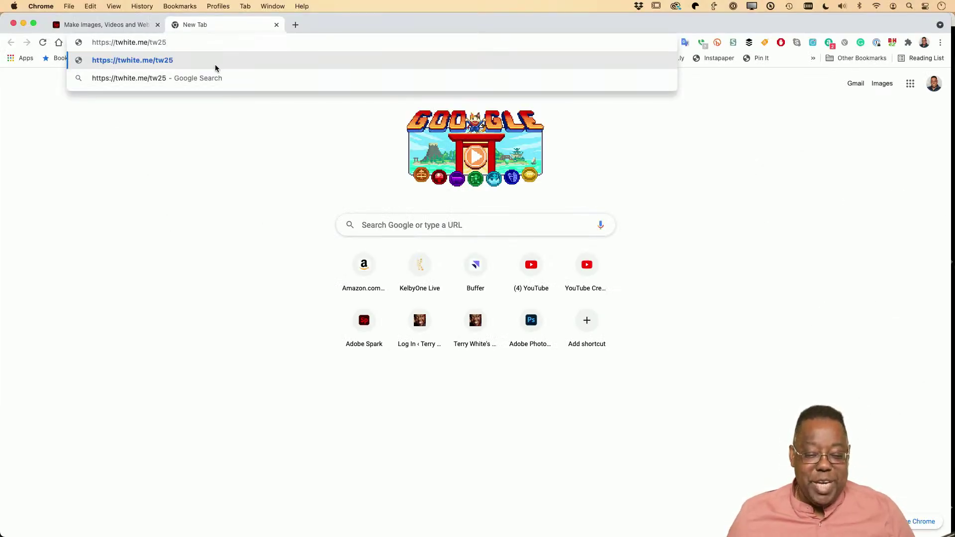
{"action": "key", "text": "Return"}
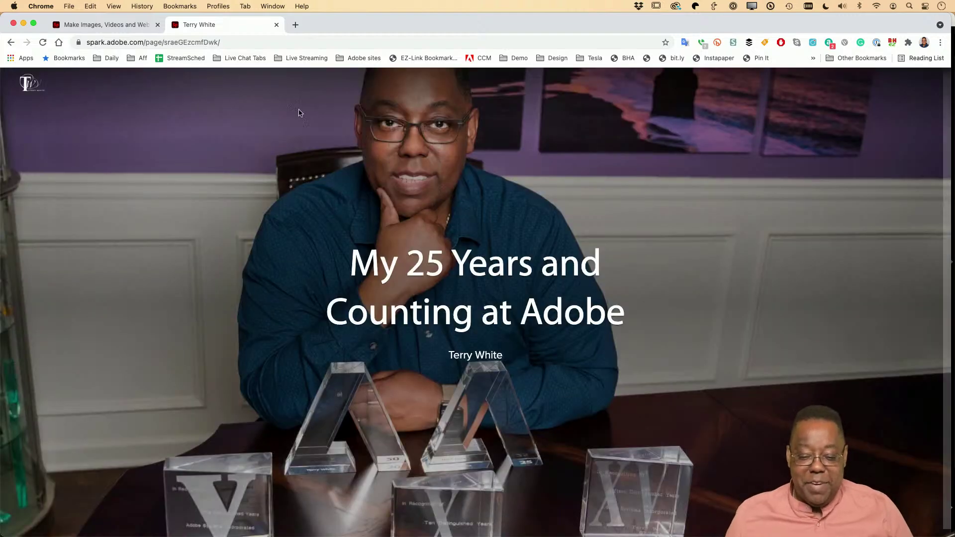
Step: Examine how headings, text, captioned photos and full-width images are arranged throughout the "My 25 Years and Counting at Adobe" page
{"action": "scroll", "coordinate": [448, 263], "scroll_direction": "down", "scroll_amount": 5}
{"action": "scroll", "coordinate": [448, 262], "scroll_direction": "down", "scroll_amount": 10}
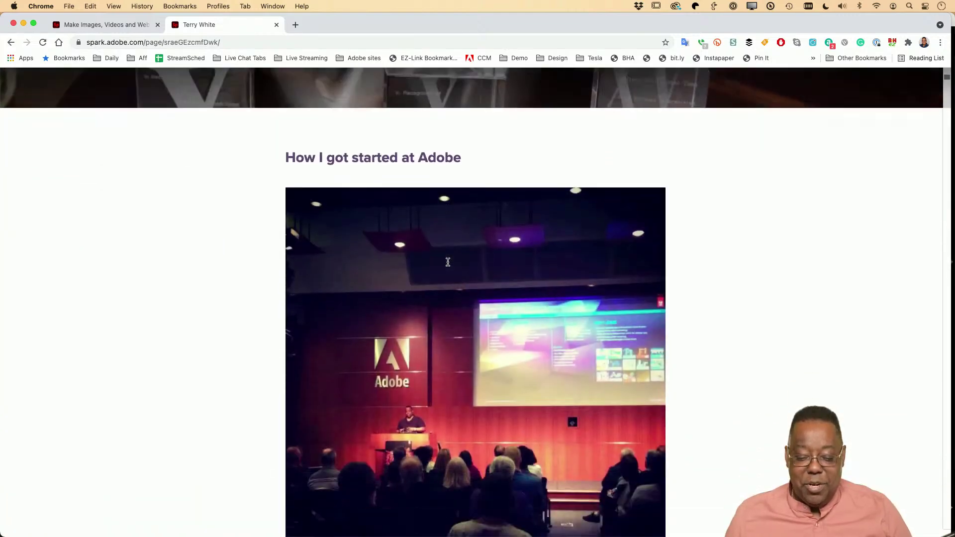
{"action": "scroll", "coordinate": [447, 262], "scroll_direction": "down", "scroll_amount": 15}
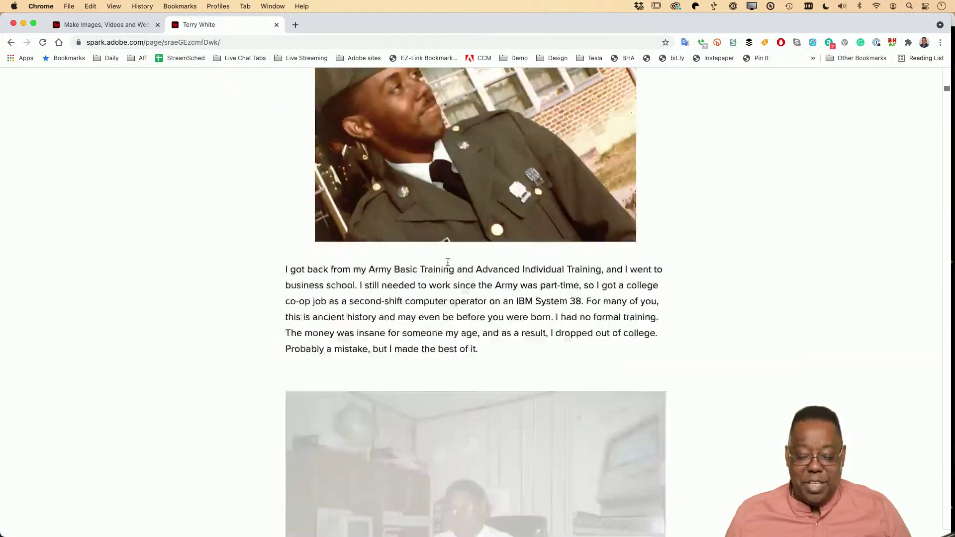
{"action": "scroll", "coordinate": [448, 265], "scroll_direction": "down", "scroll_amount": 15}
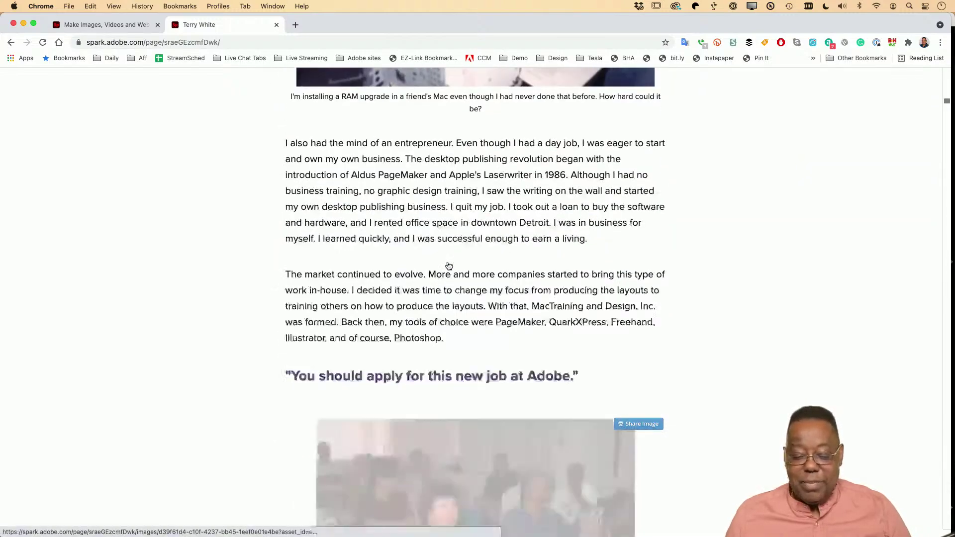
{"action": "scroll", "coordinate": [448, 265], "scroll_direction": "down", "scroll_amount": 15}
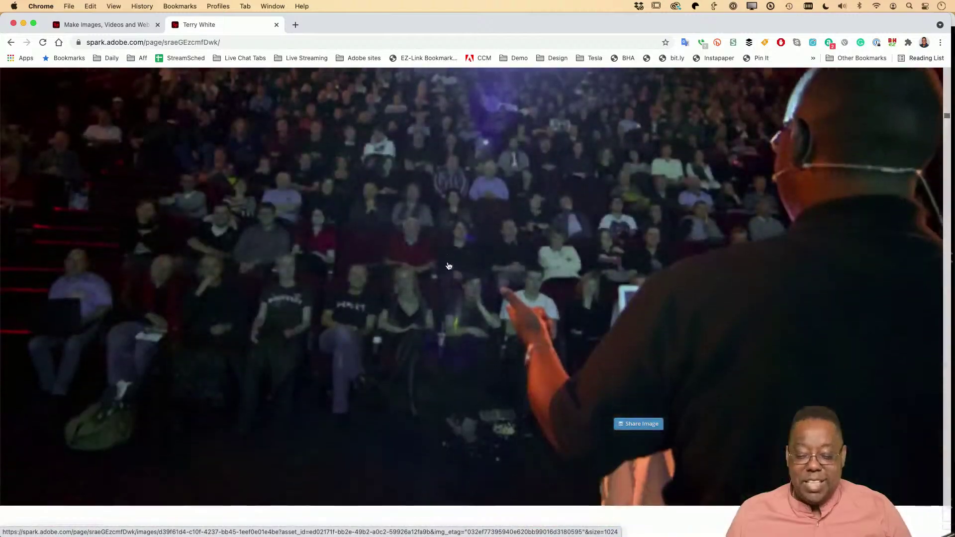
{"action": "scroll", "coordinate": [448, 266], "scroll_direction": "down", "scroll_amount": 15}
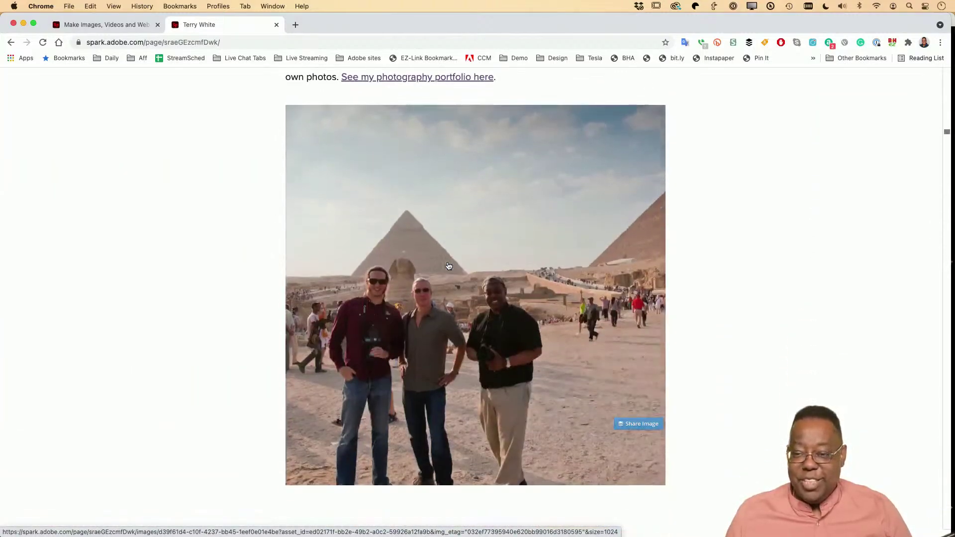
{"action": "scroll", "coordinate": [446, 265], "scroll_direction": "down", "scroll_amount": 15}
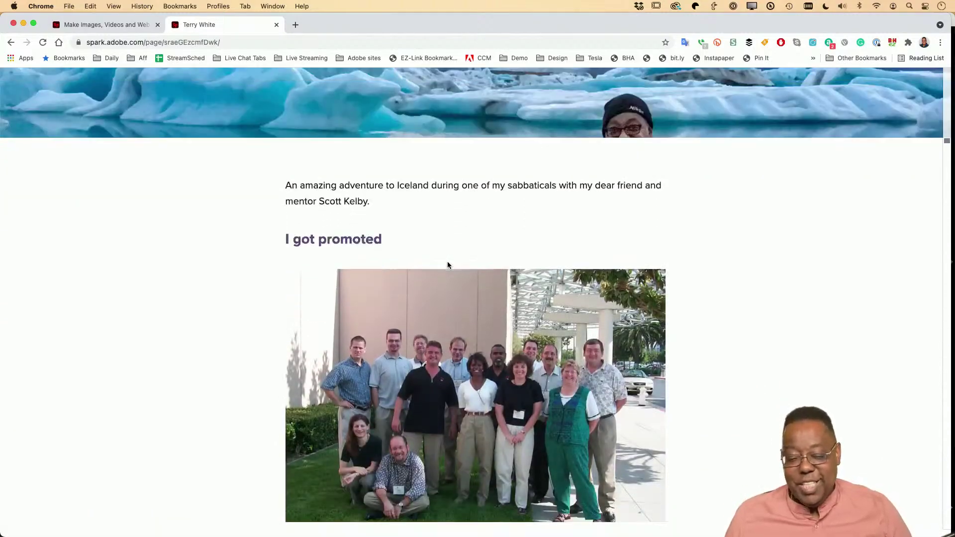
{"action": "scroll", "coordinate": [447, 266], "scroll_direction": "down", "scroll_amount": 10}
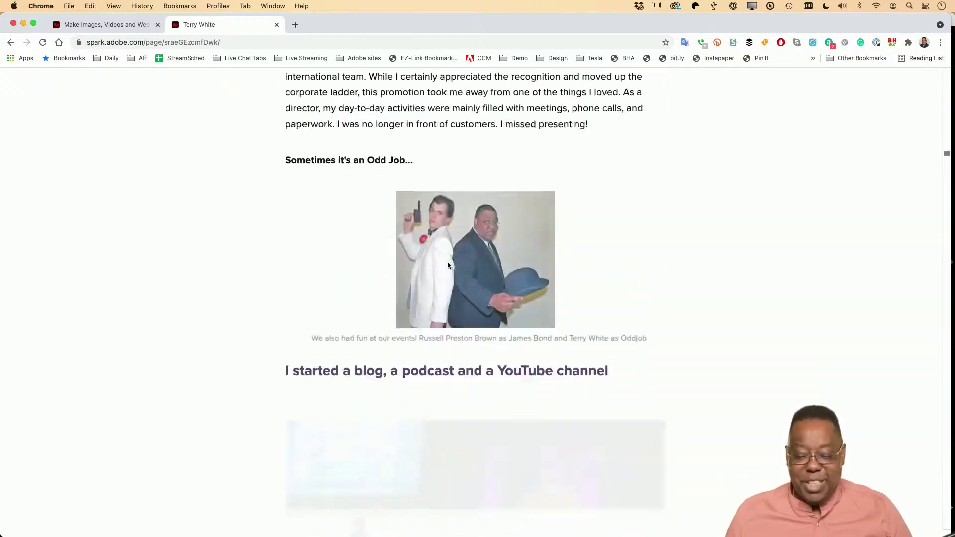
{"action": "scroll", "coordinate": [447, 265], "scroll_direction": "up", "scroll_amount": 20}
{"action": "scroll", "coordinate": [448, 265], "scroll_direction": "up", "scroll_amount": 20}
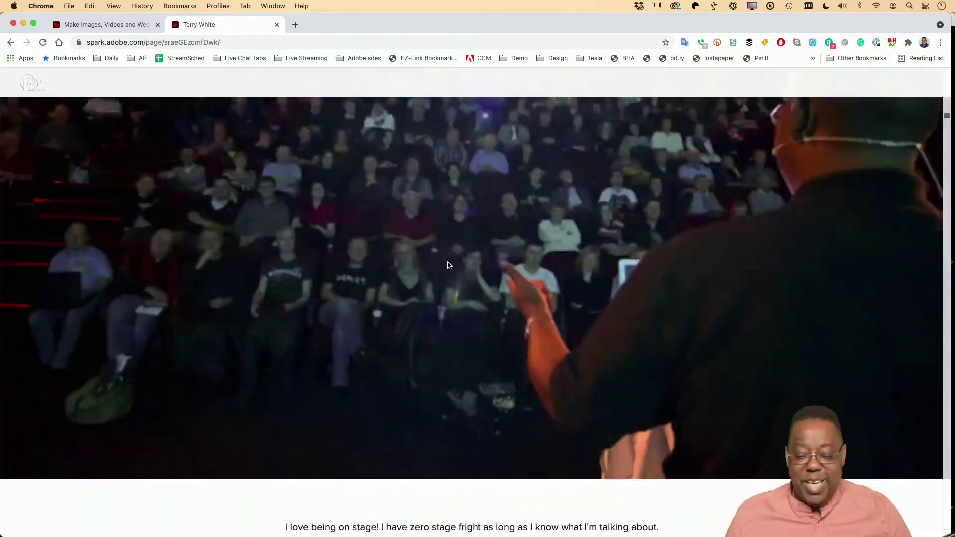
{"action": "scroll", "coordinate": [447, 265], "scroll_direction": "up", "scroll_amount": 2}
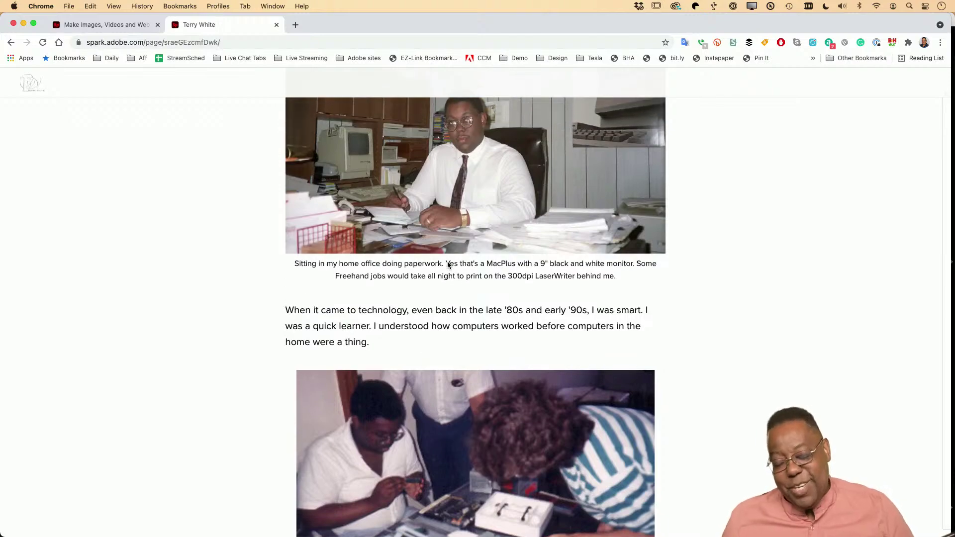
{"action": "scroll", "coordinate": [448, 265], "scroll_direction": "up", "scroll_amount": 3}
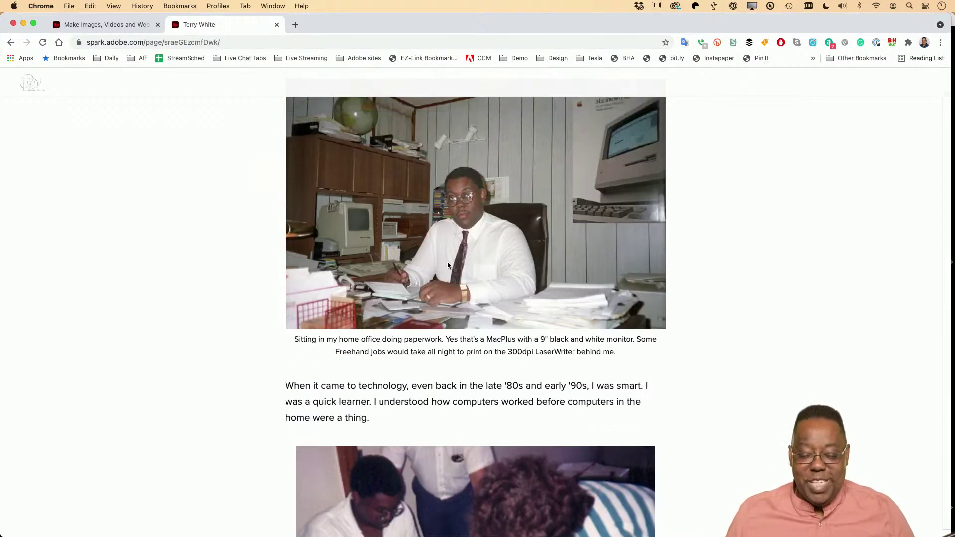
{"action": "scroll", "coordinate": [447, 265], "scroll_direction": "down", "scroll_amount": 20}
{"action": "scroll", "coordinate": [446, 265], "scroll_direction": "up", "scroll_amount": 15}
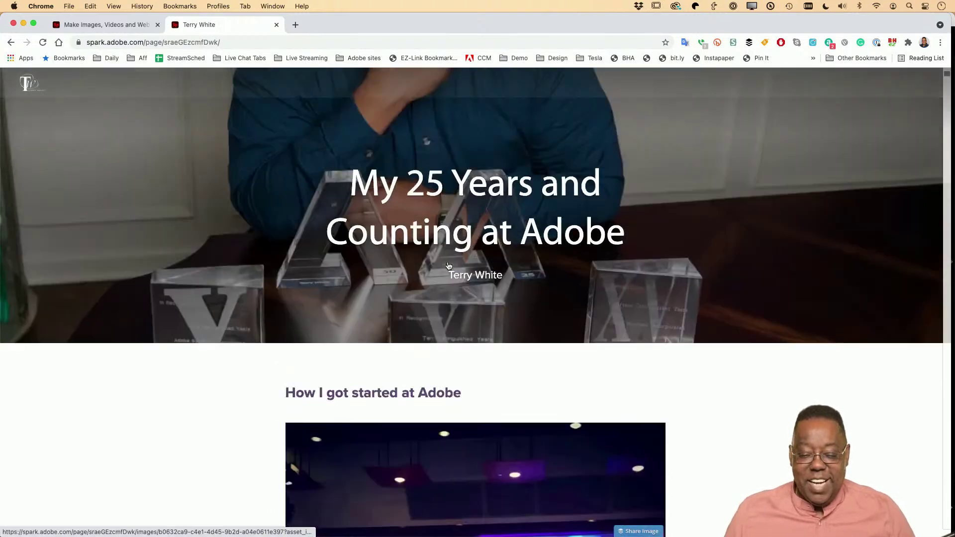